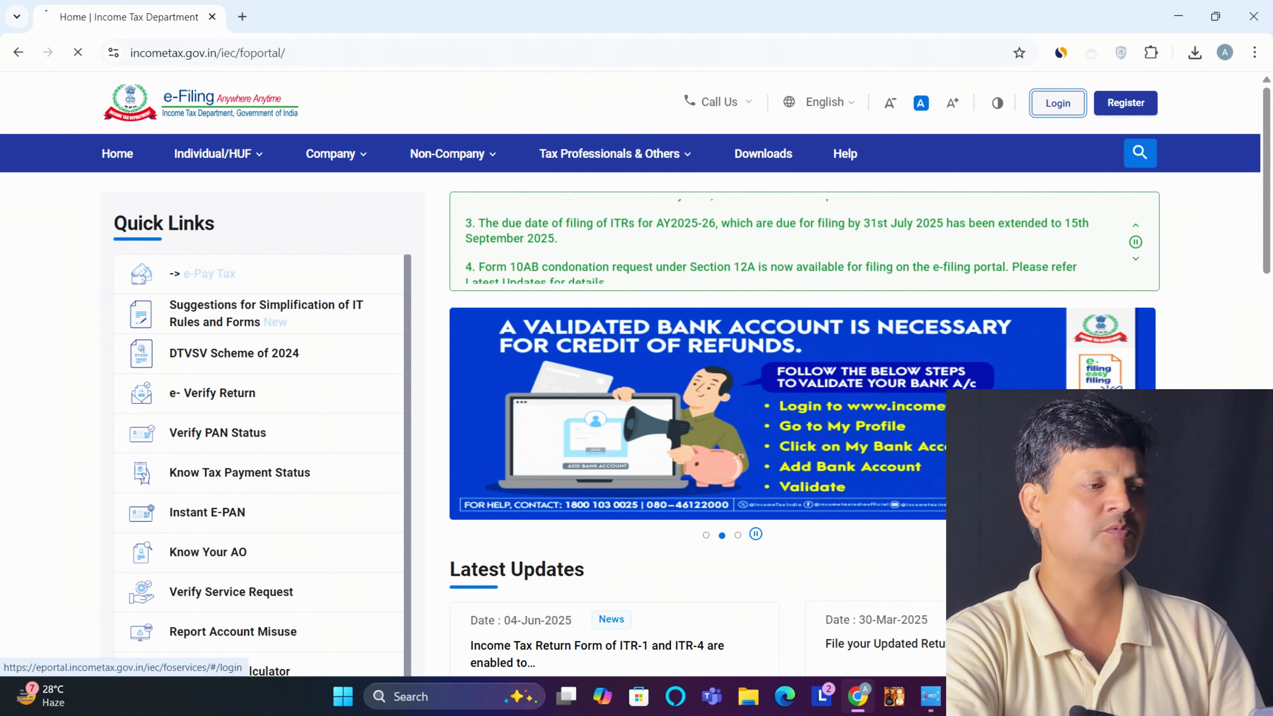
Log in to the taxpayer's e-Filing account: confirm the secure access message and enter the account password
left_click(1057, 103)
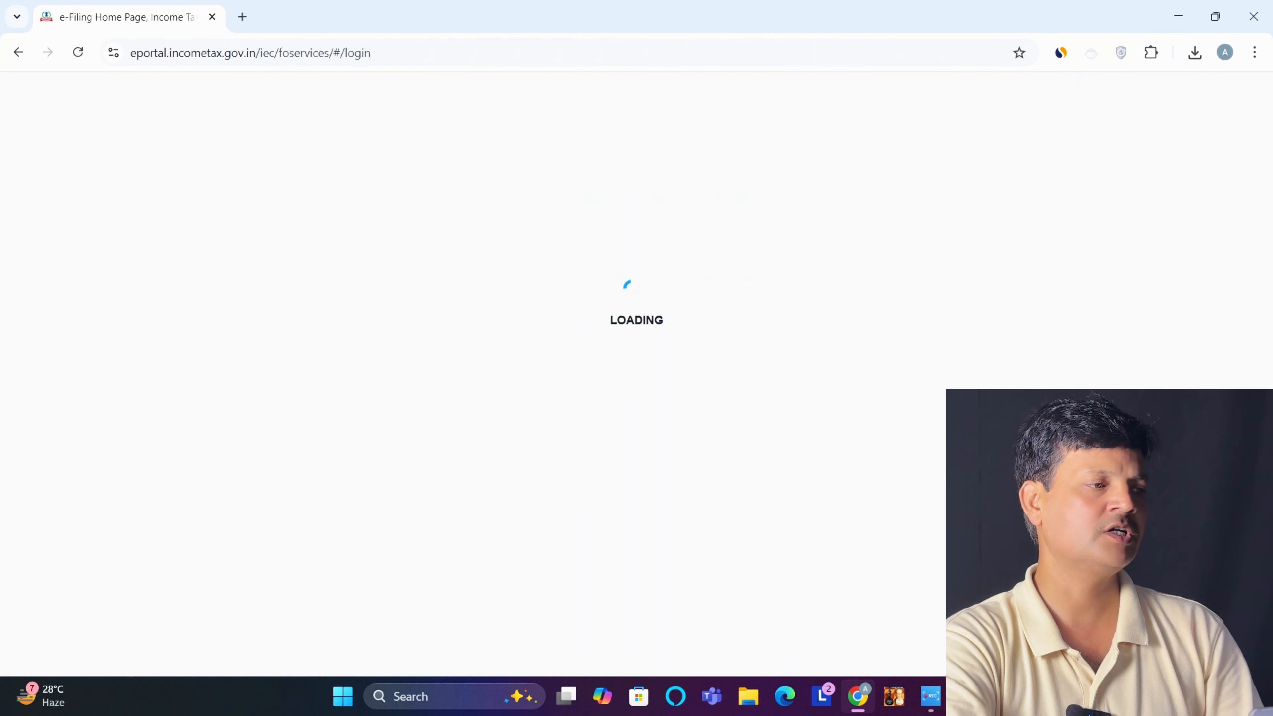
left_click(209, 459)
left_click(325, 577)
type("••••••")
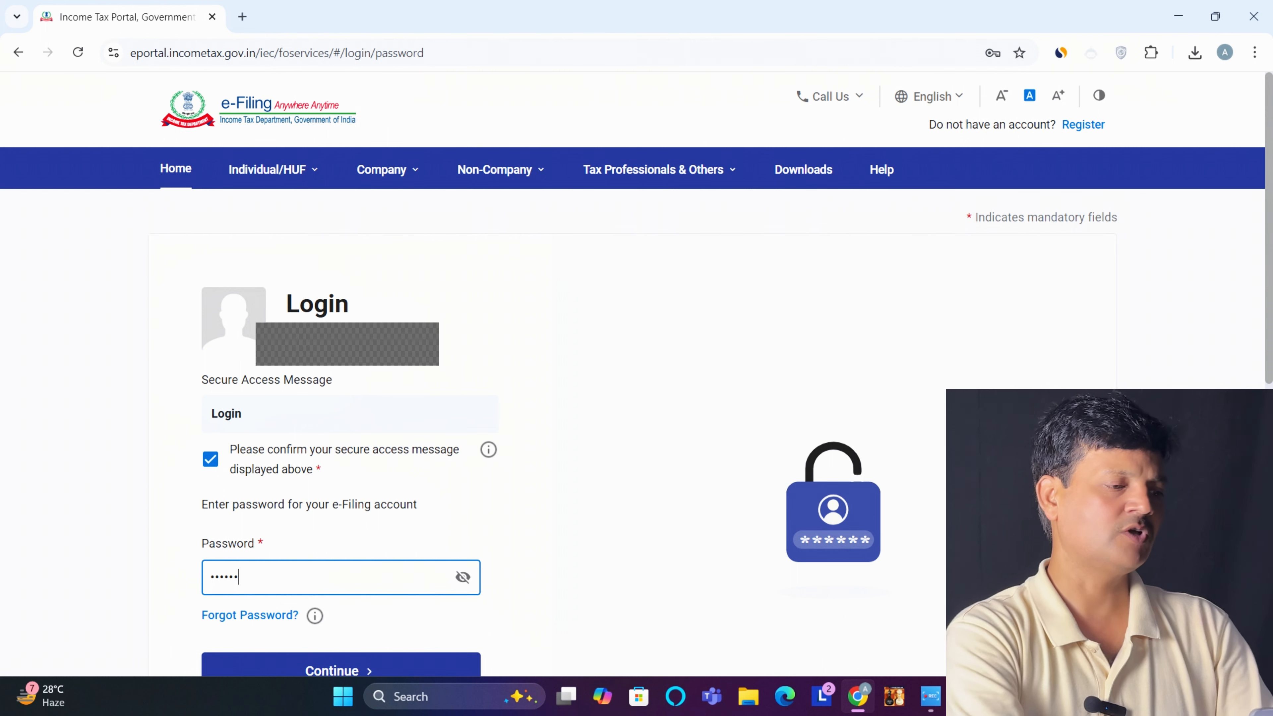
type("•••")
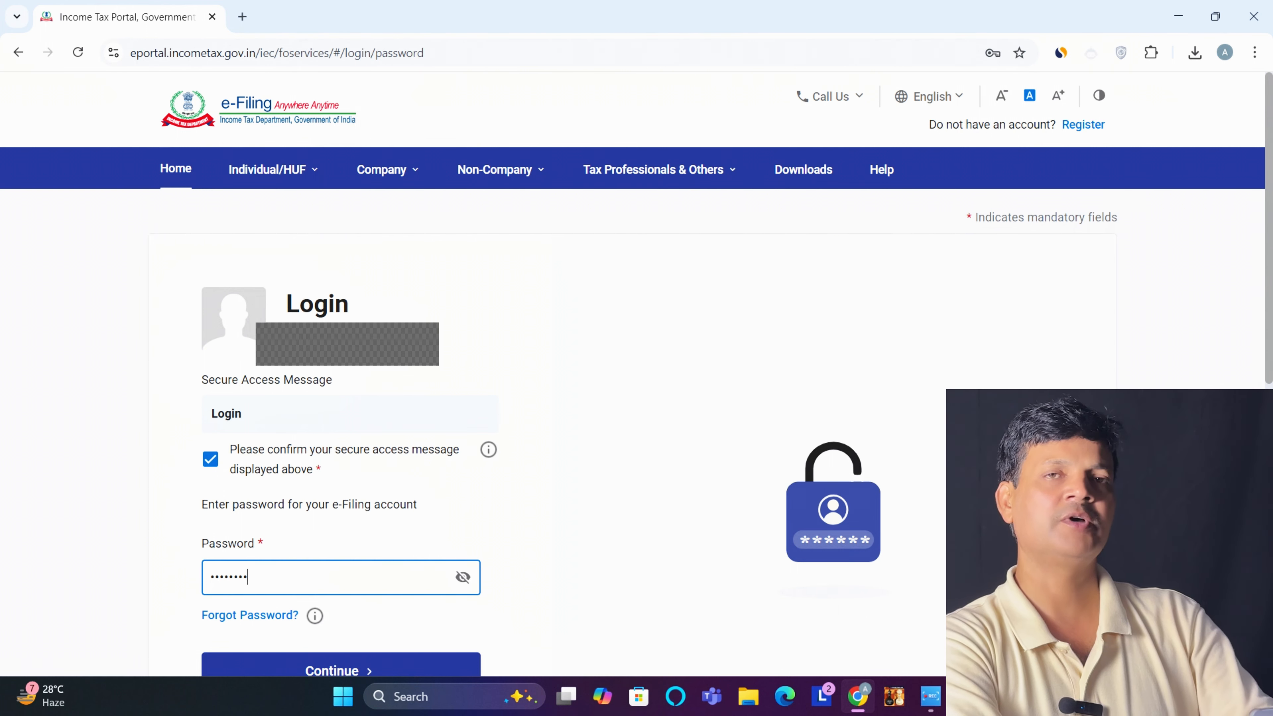
type("•")
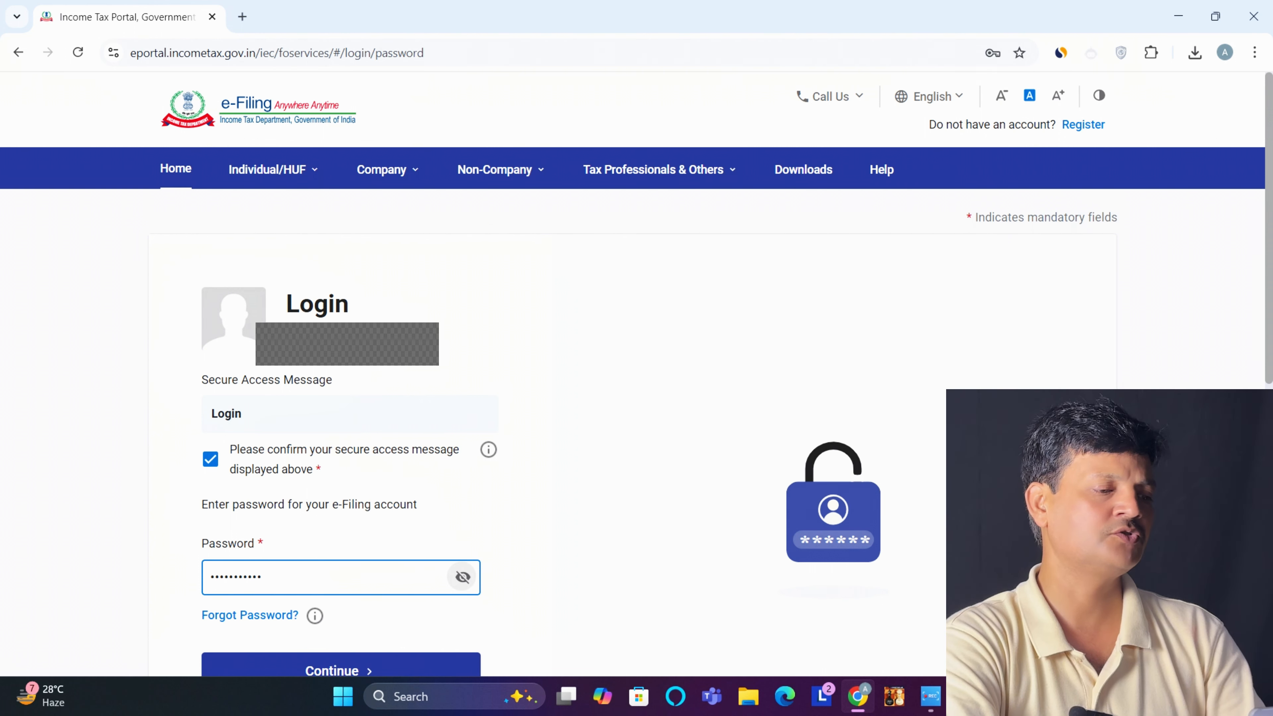
left_click(462, 576)
left_click(463, 577)
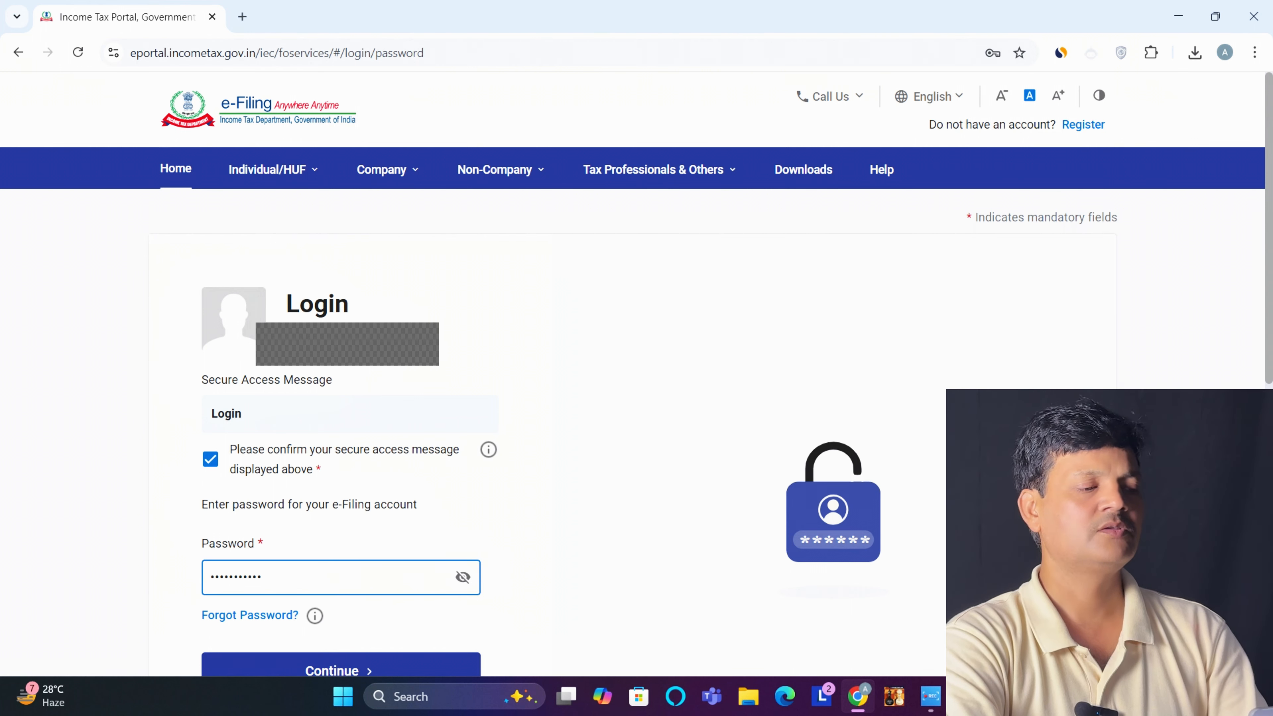
left_click(340, 668)
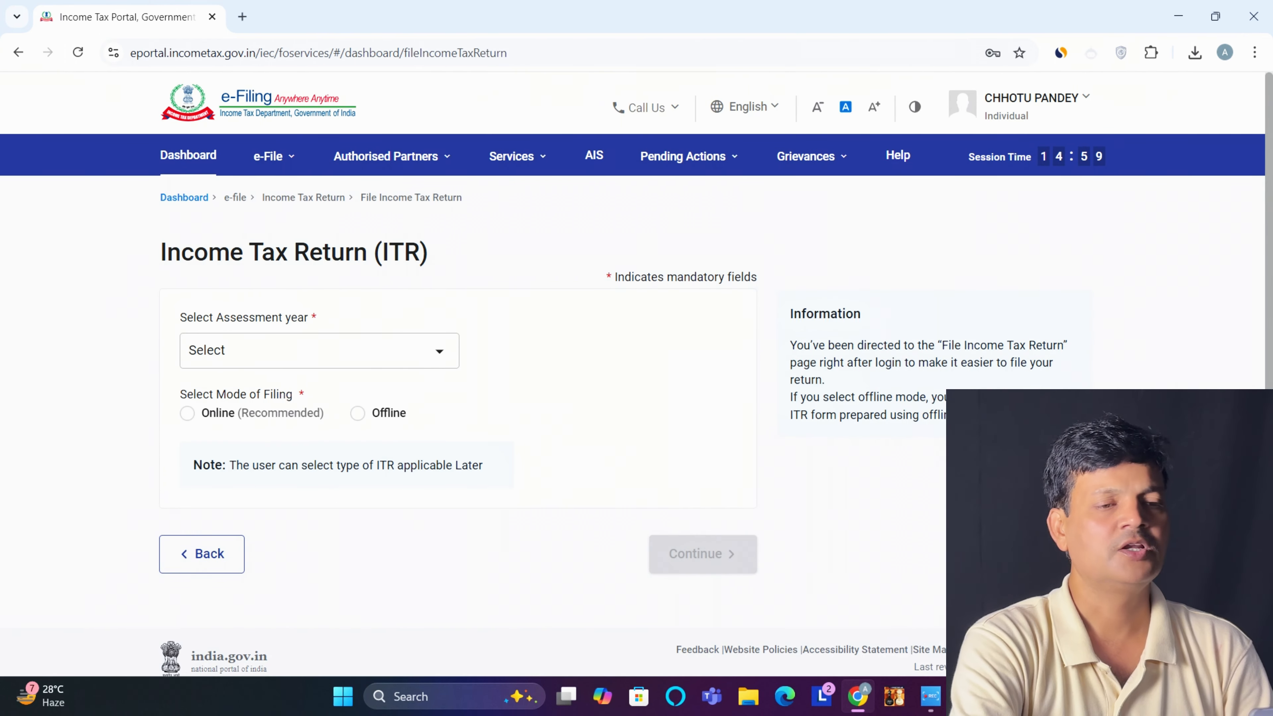
Open View Form 26AS from e-File > Income Tax Returns, accepting the disclaimer and TRACES taxpayer notice
key("ctrl+a")
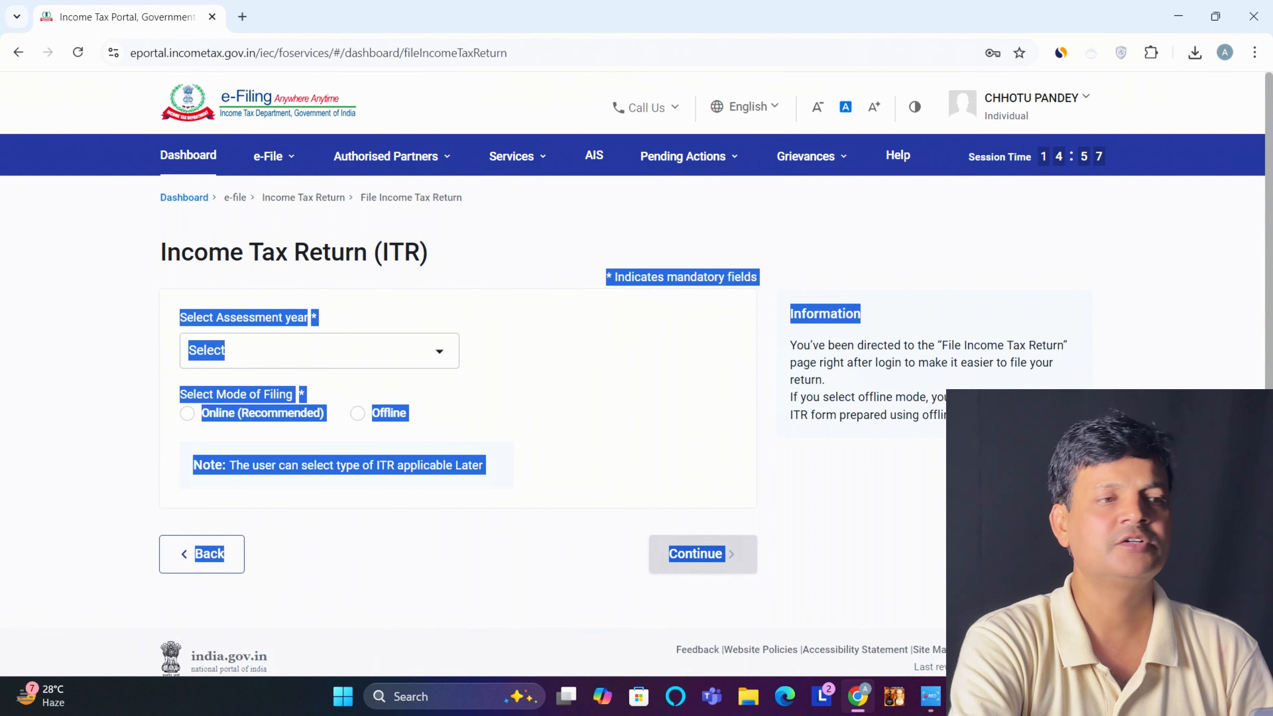
left_click(853, 506)
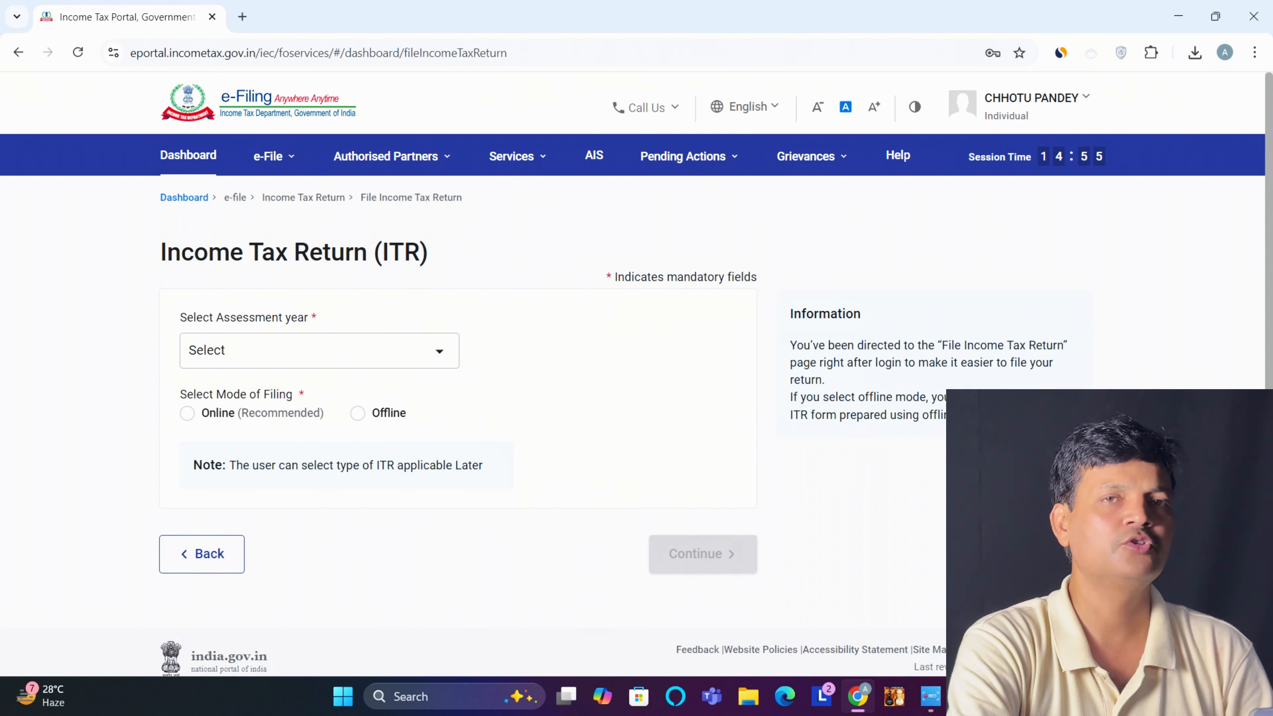
left_click(273, 155)
mouse_move(324, 198)
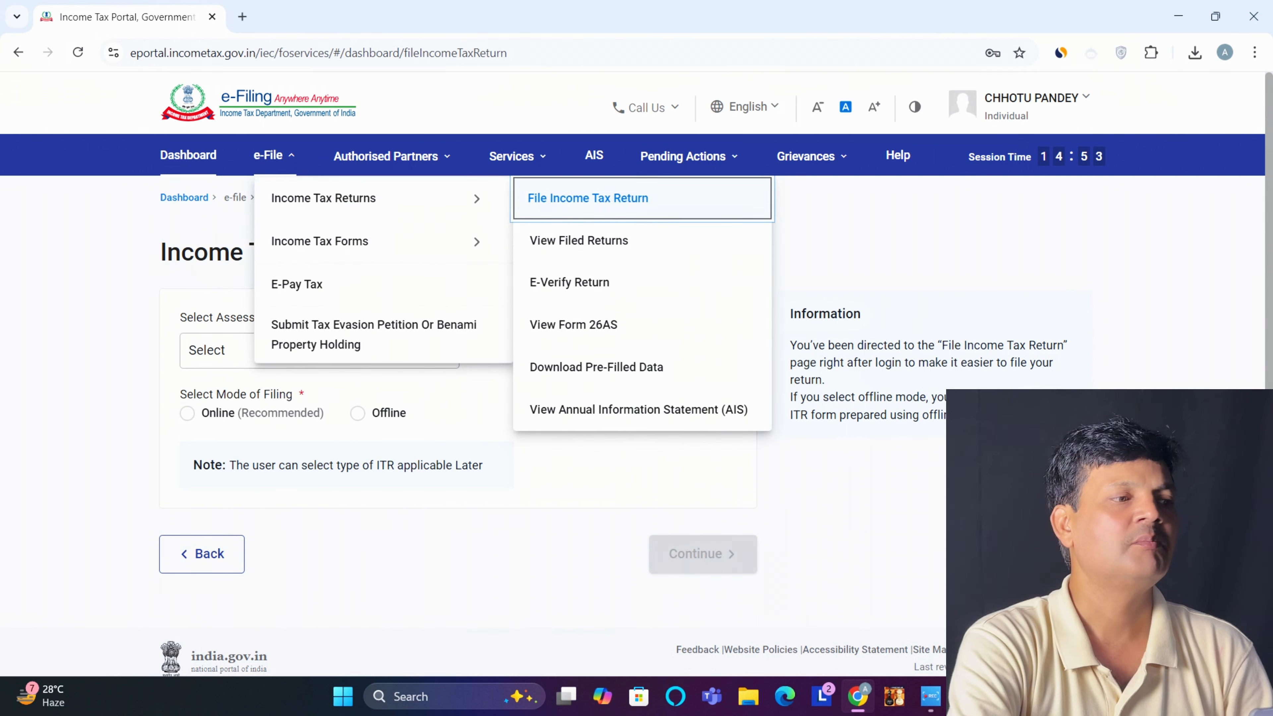
left_click(574, 325)
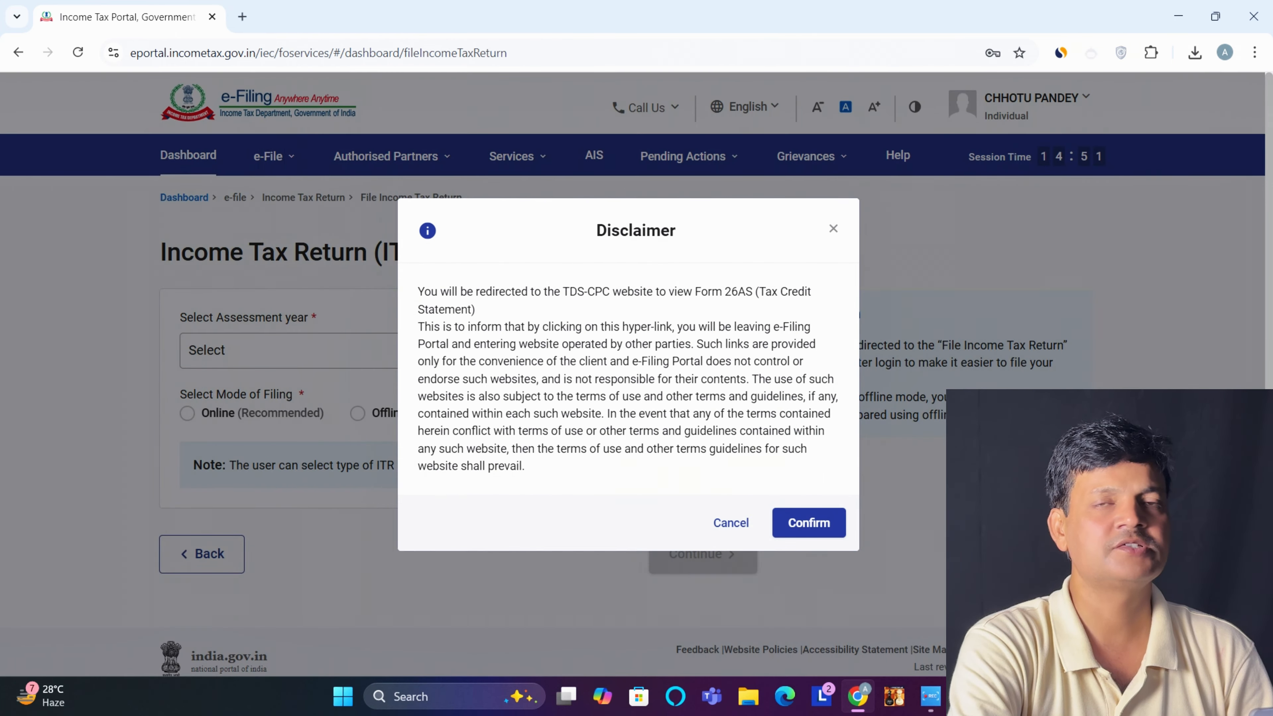
left_click(809, 523)
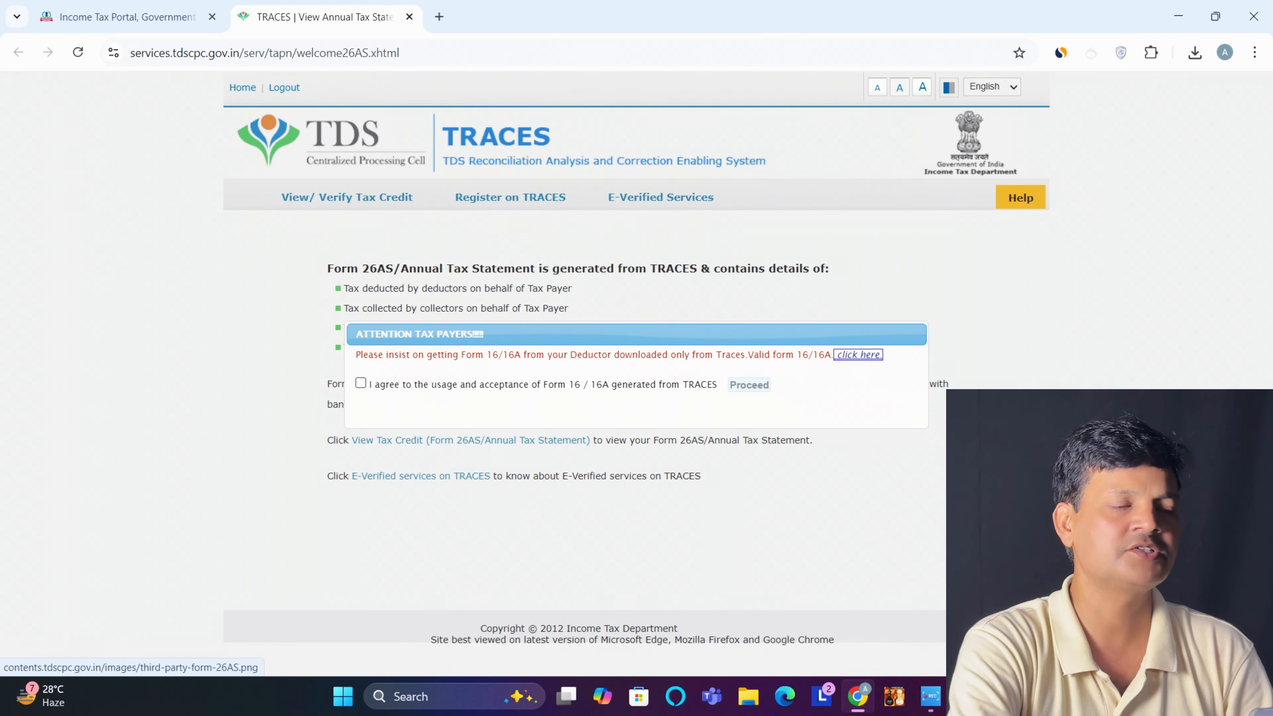
left_click(360, 383)
left_click(749, 386)
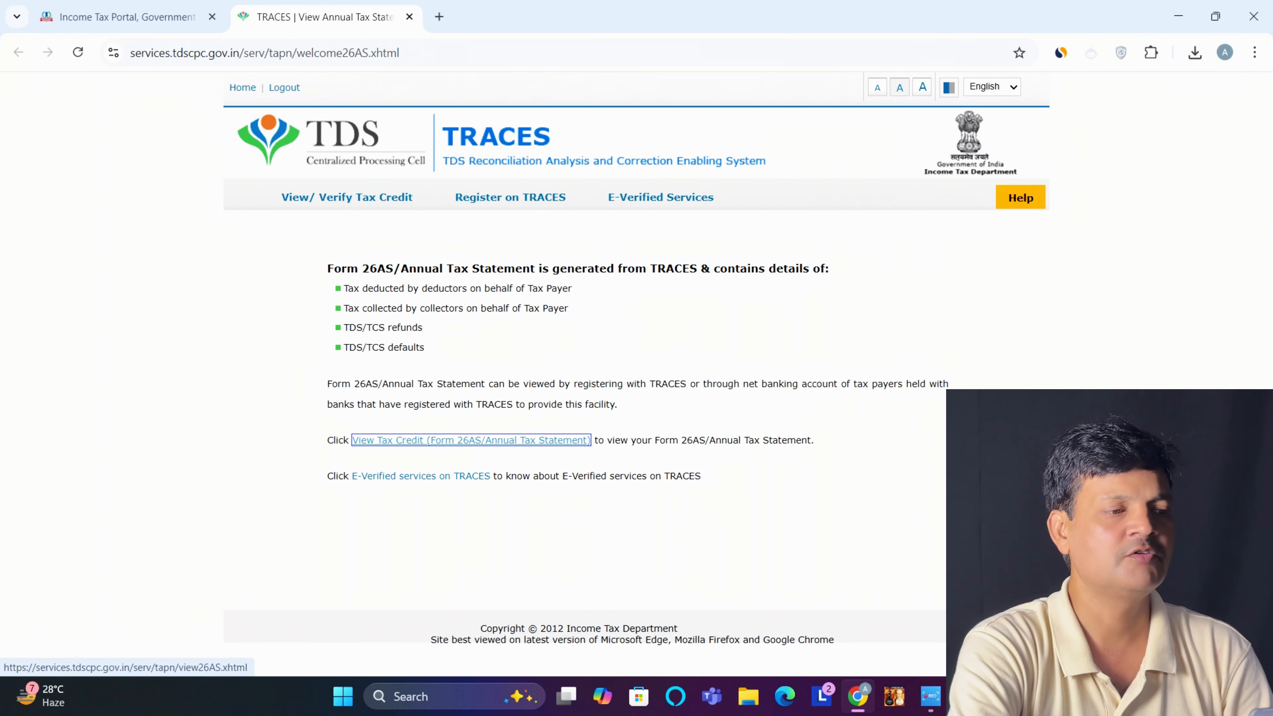
Request the Form 26AS tax credit statement for assessment year 2025-26, viewed as HTML
left_click(471, 441)
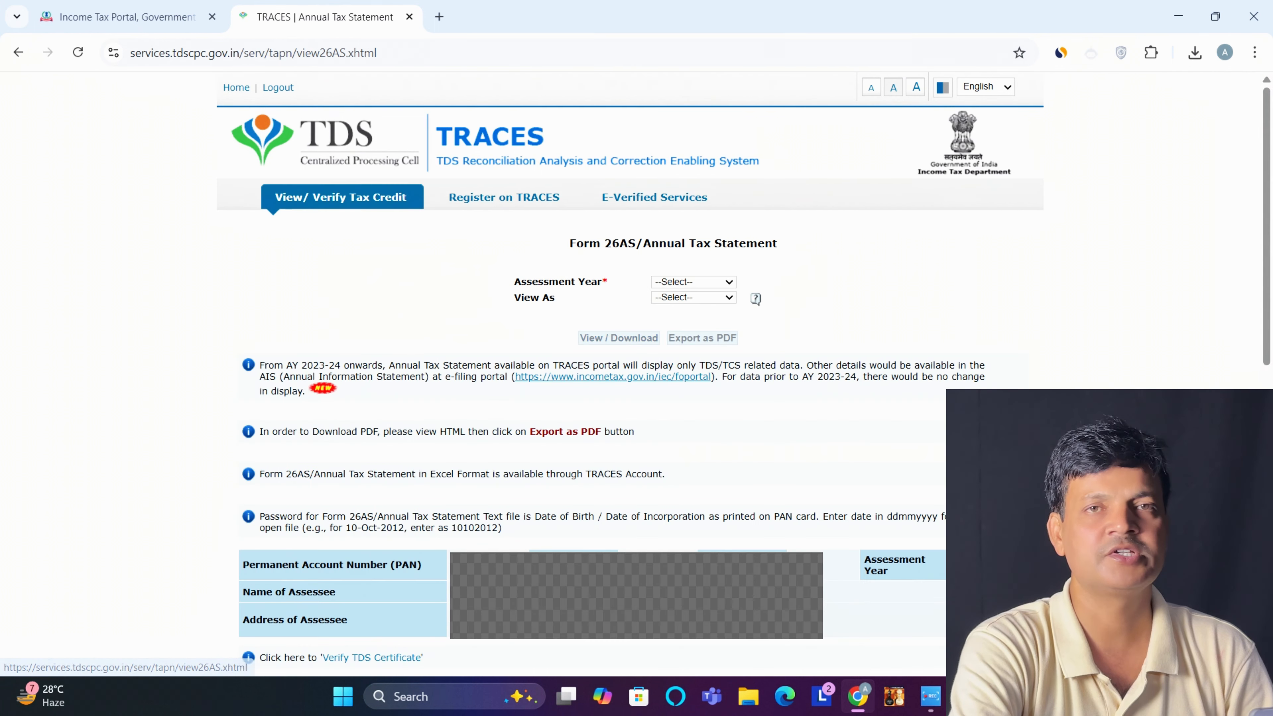
left_click(694, 283)
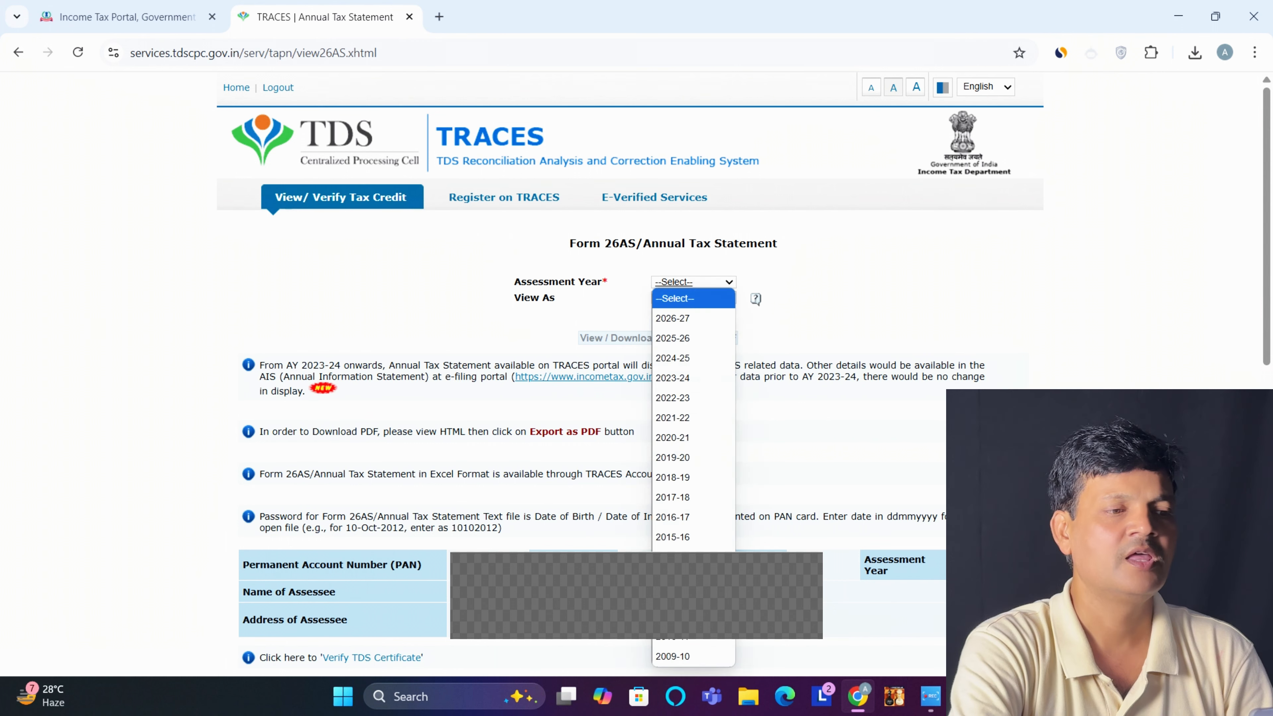
key("Return")
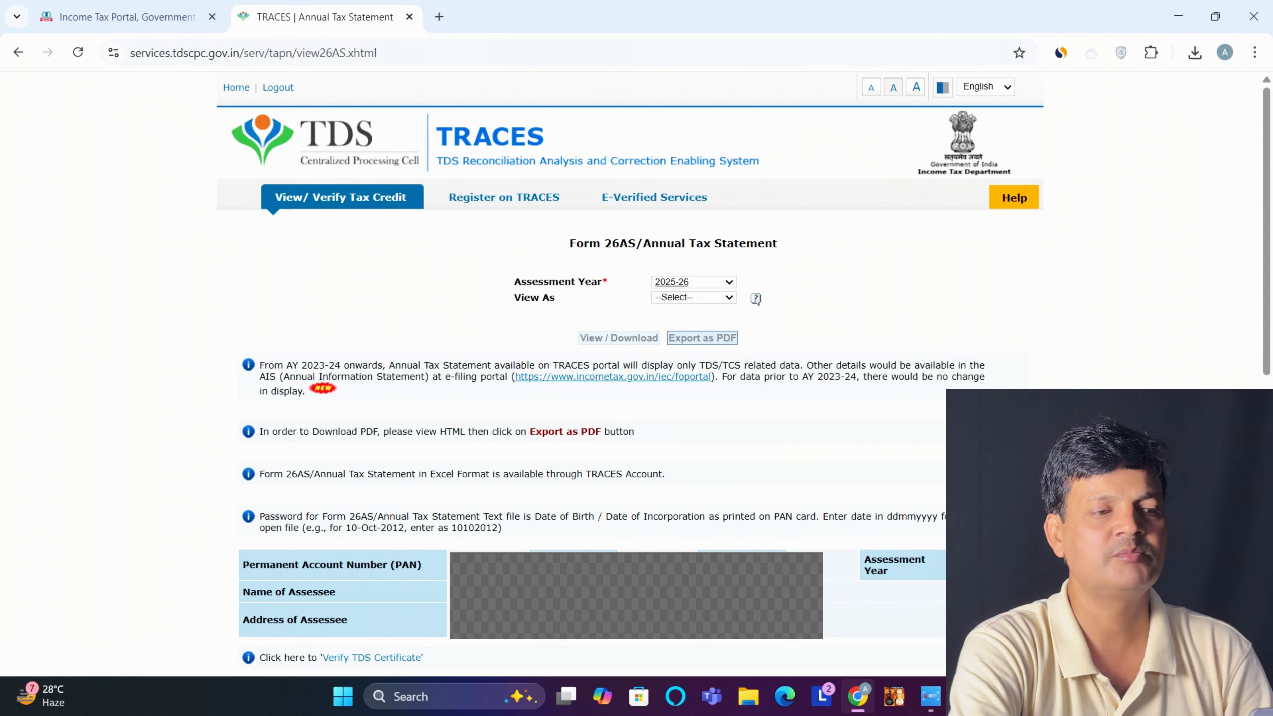
left_click(694, 283)
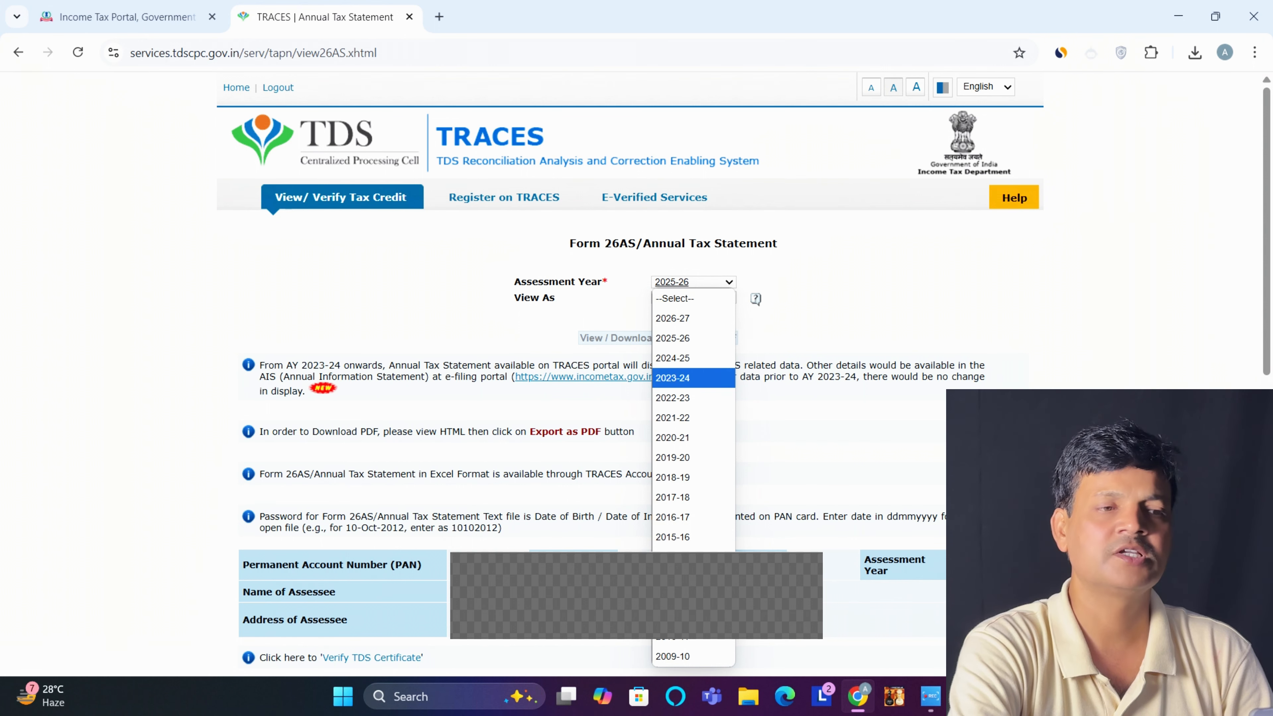
key("Return")
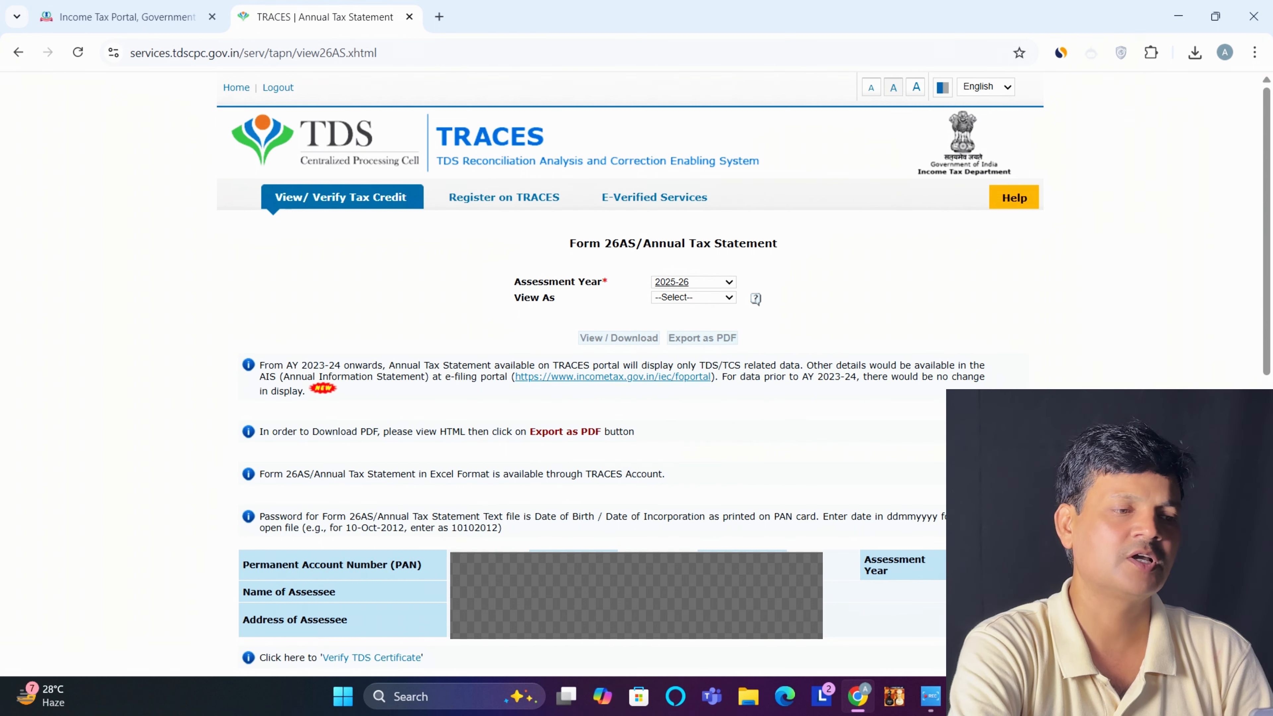
left_click(693, 282)
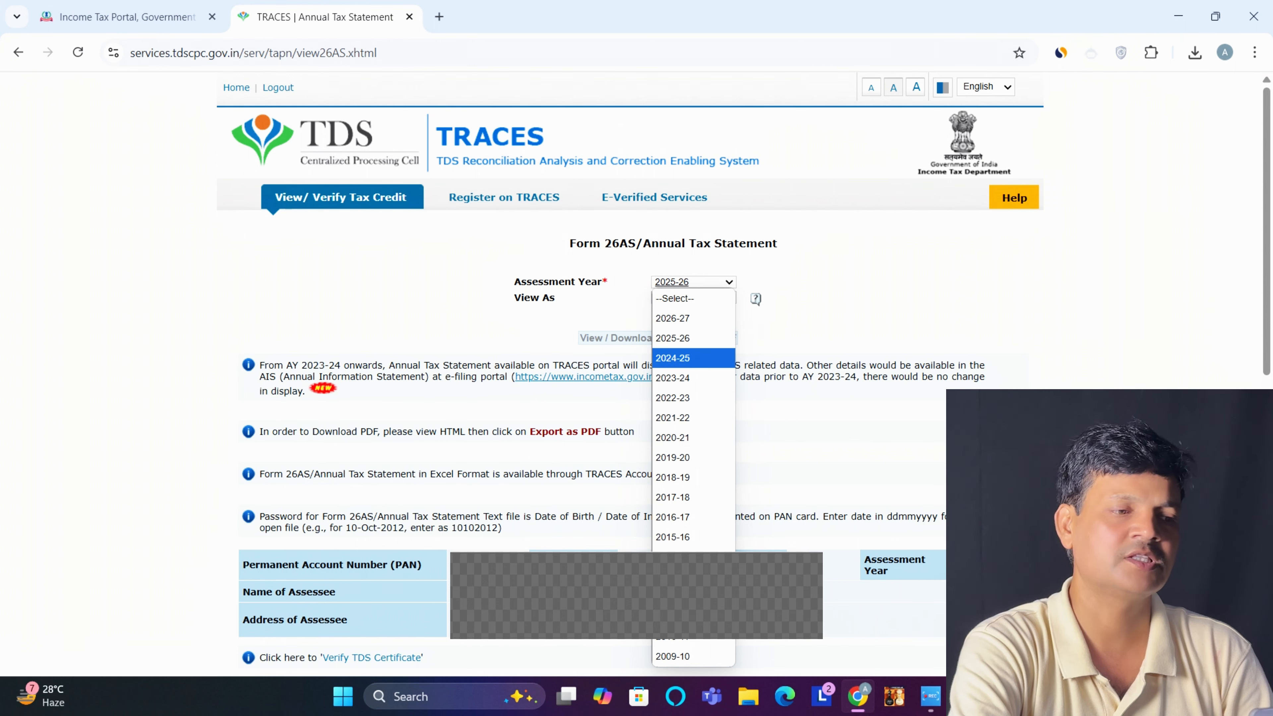
left_click(693, 358)
left_click(693, 283)
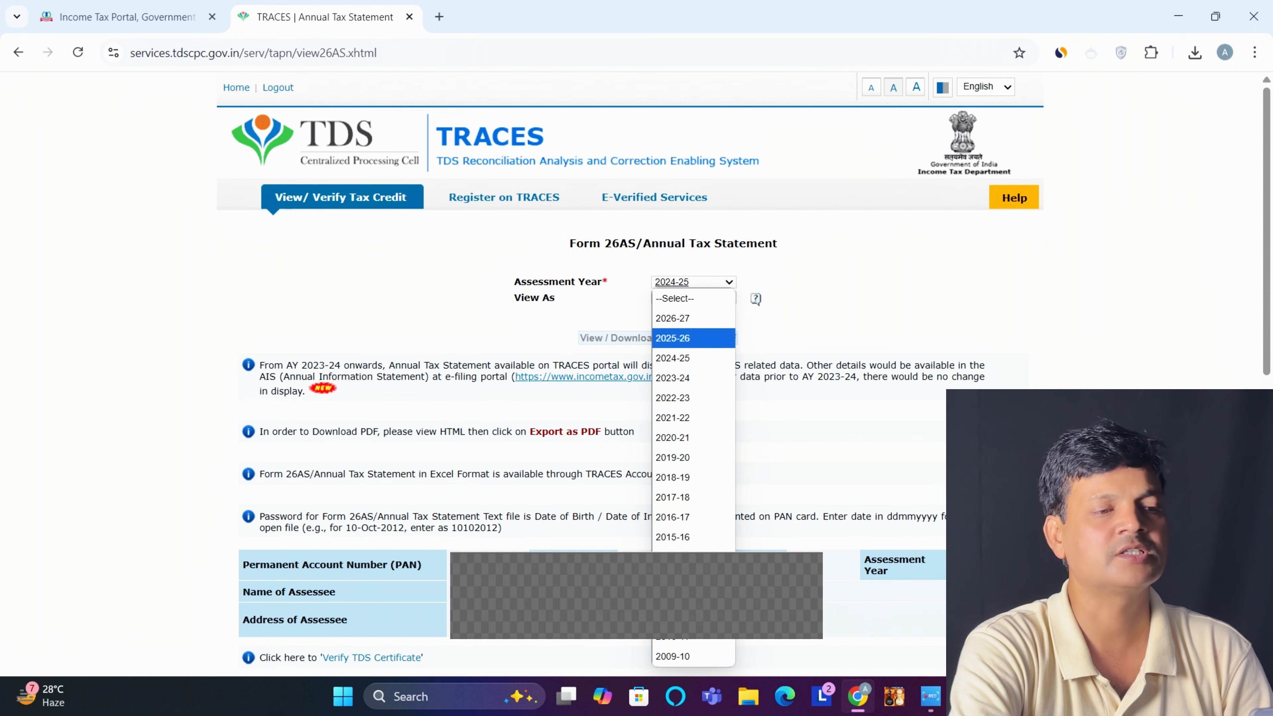
left_click(693, 339)
left_click(694, 297)
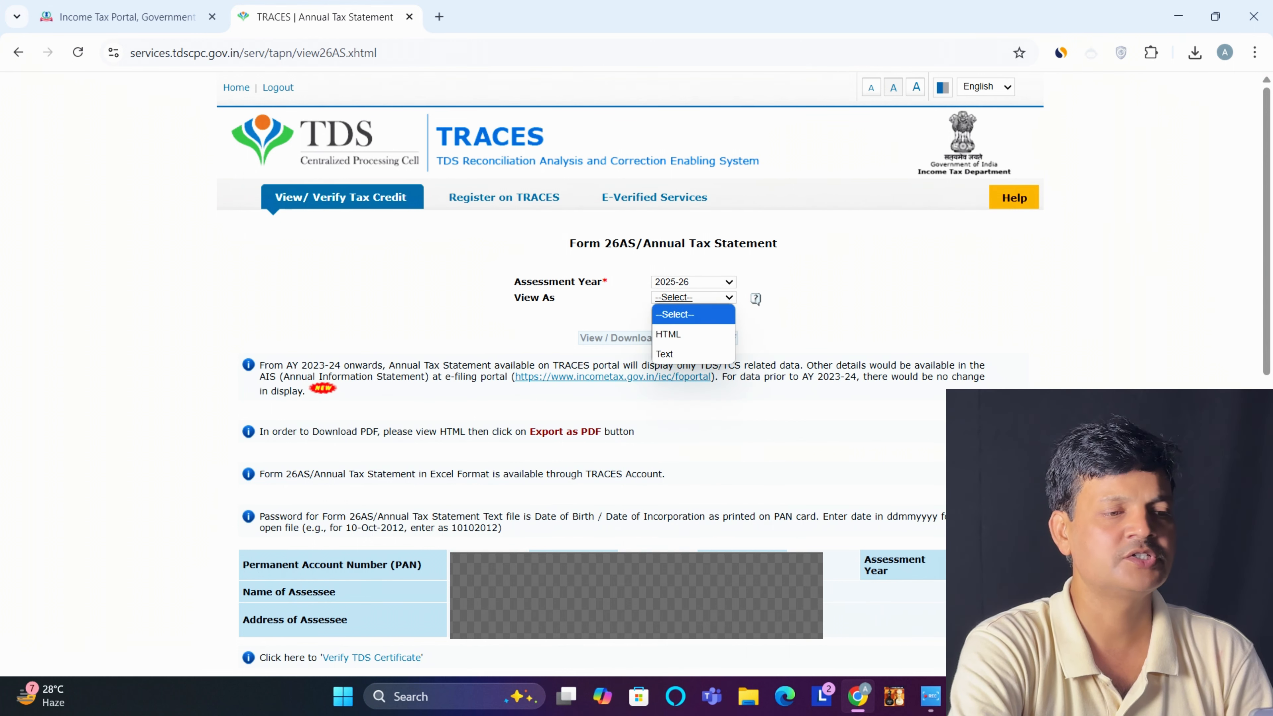
left_click(668, 334)
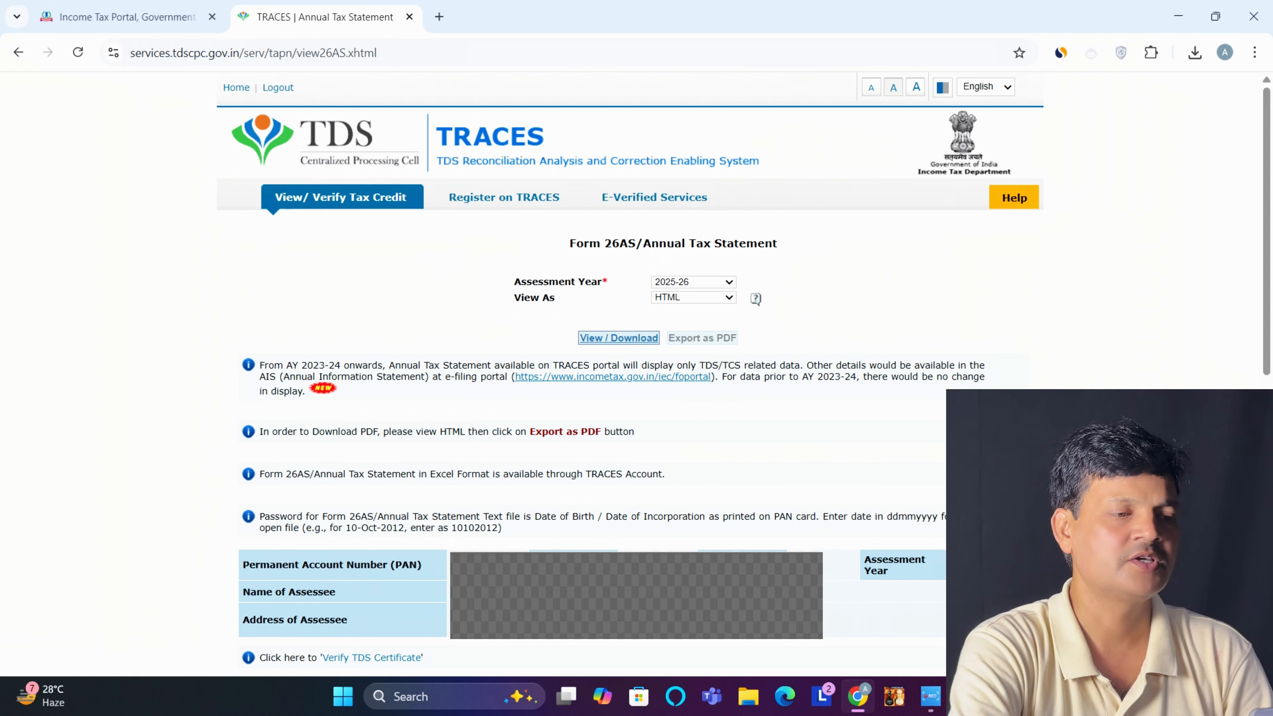
left_click(618, 338)
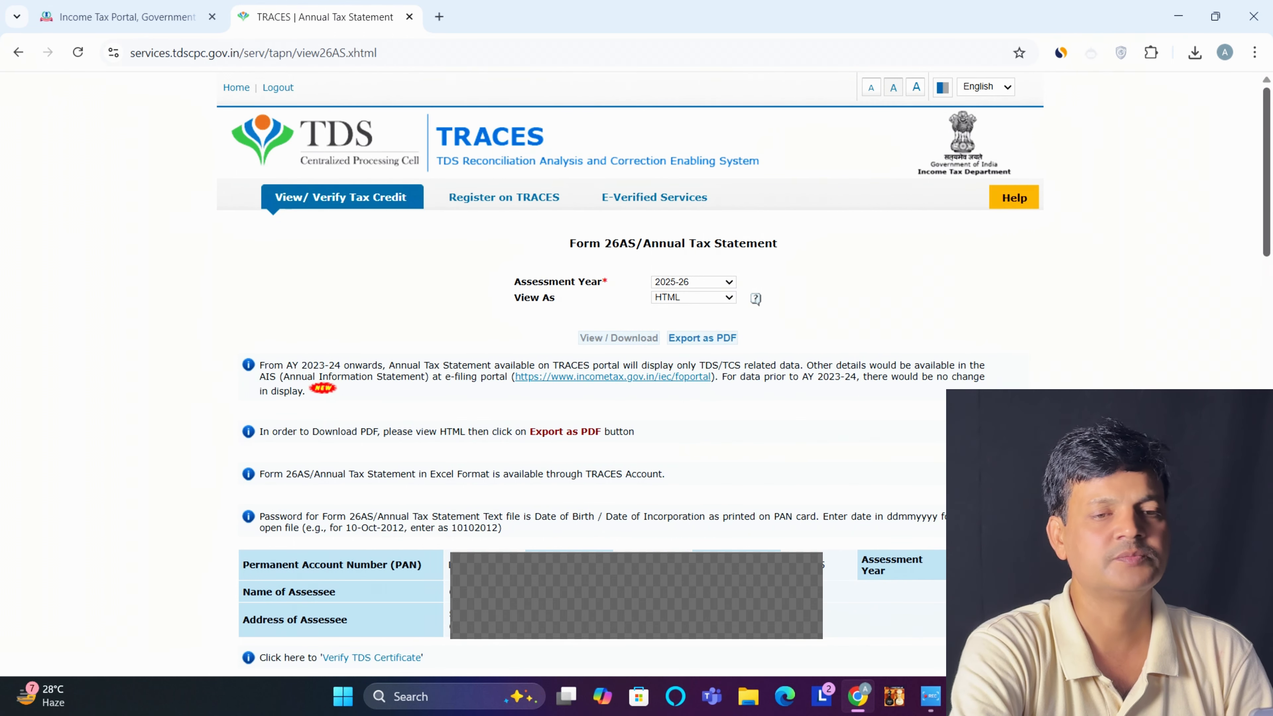
scroll(631, 376, "down", 5)
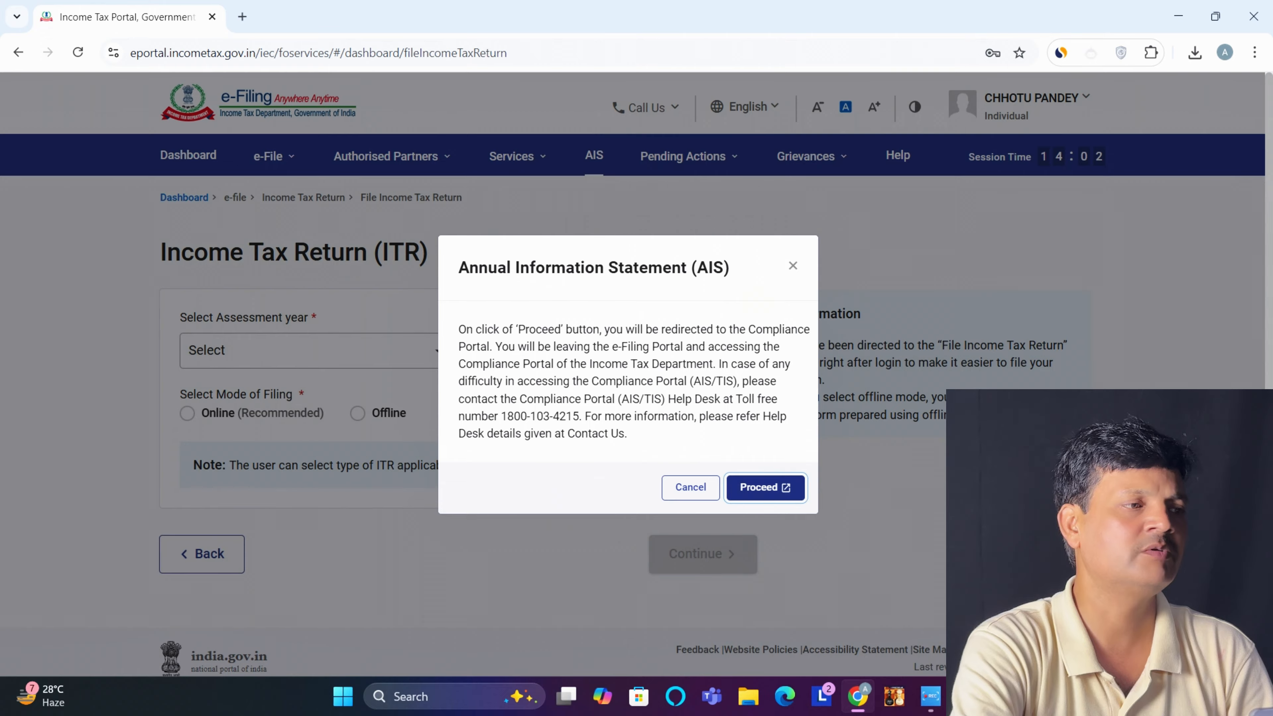
Go to the Compliance Portal's AIS details and view the SFT Information records
left_click(761, 485)
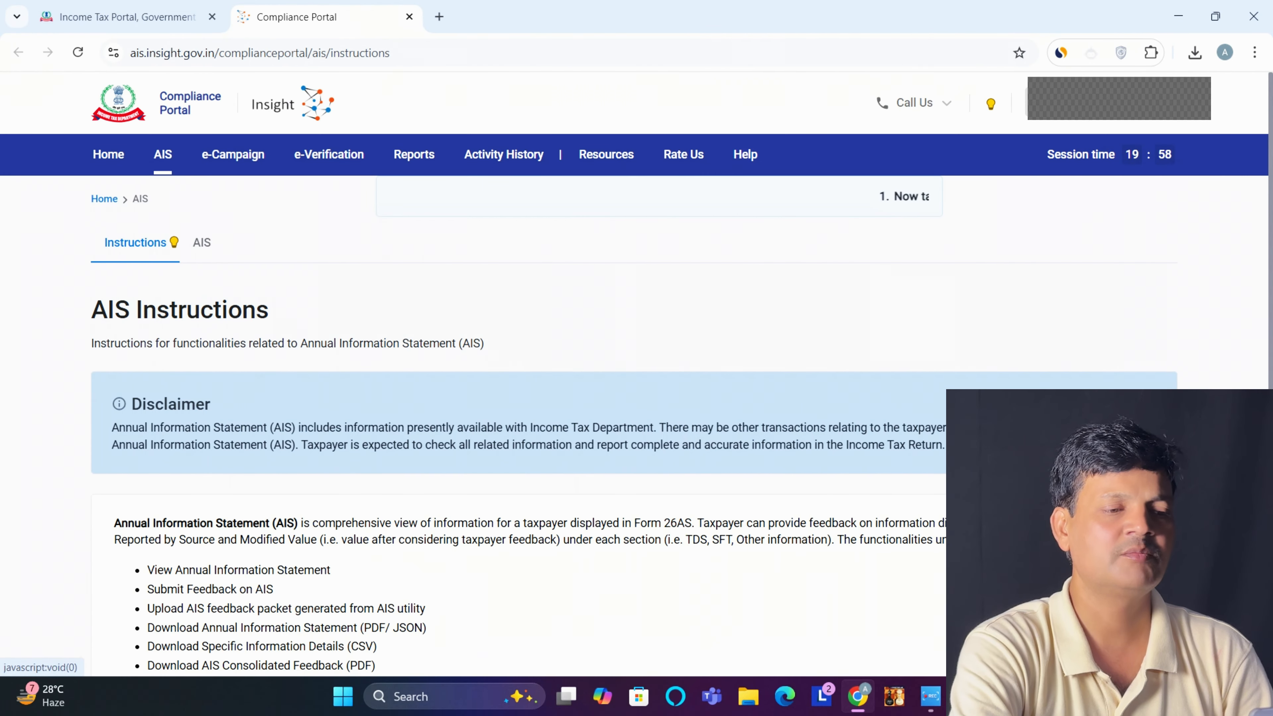
left_click(202, 243)
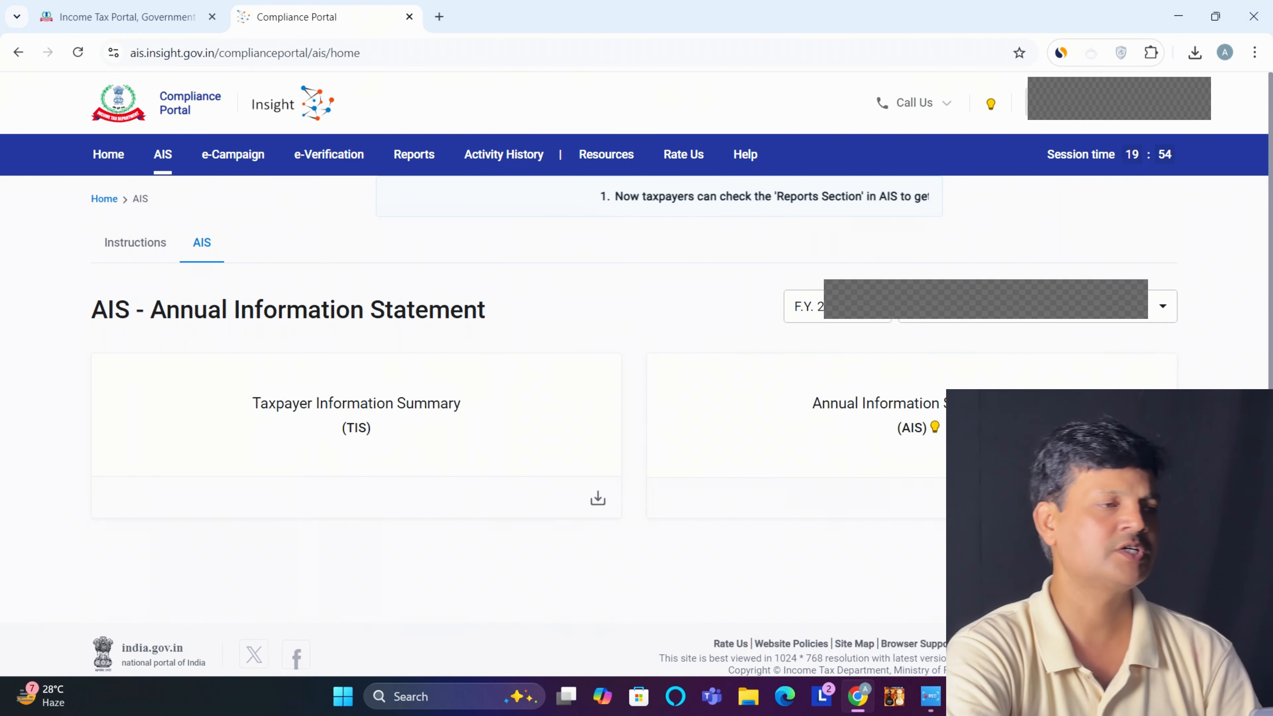
left_click(912, 415)
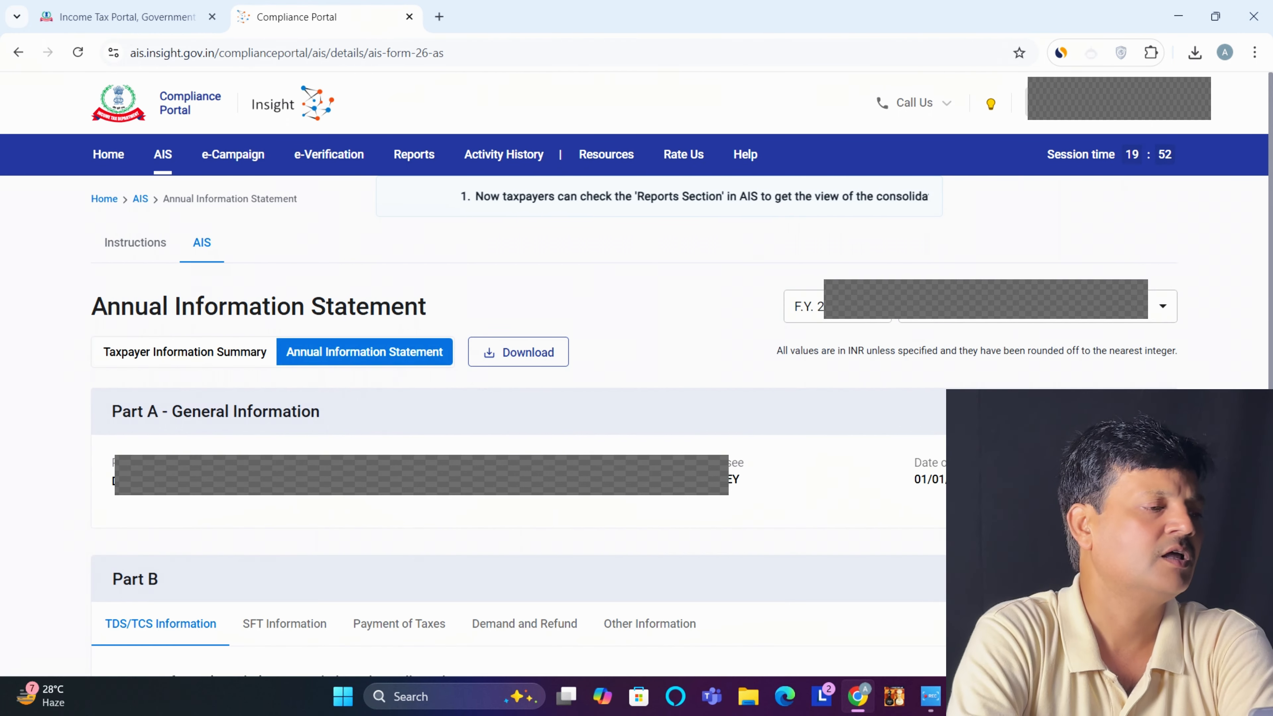
scroll(634, 351, "down", 4)
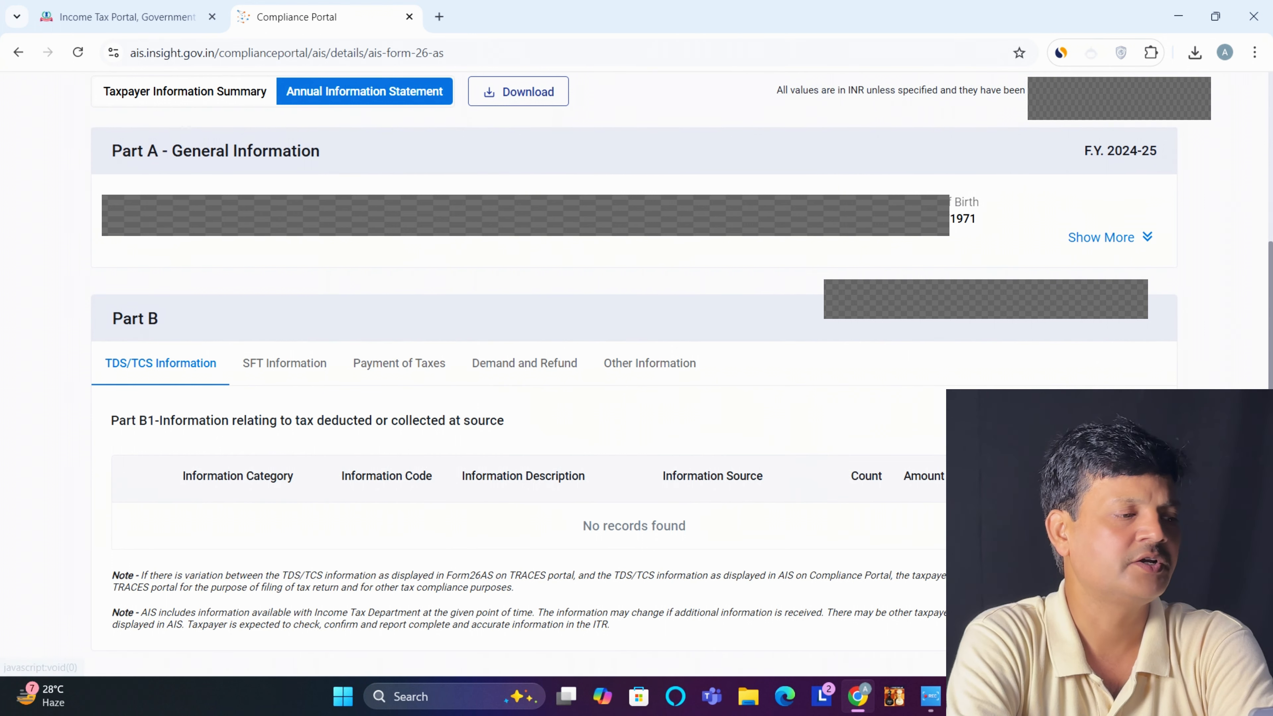
left_click(284, 363)
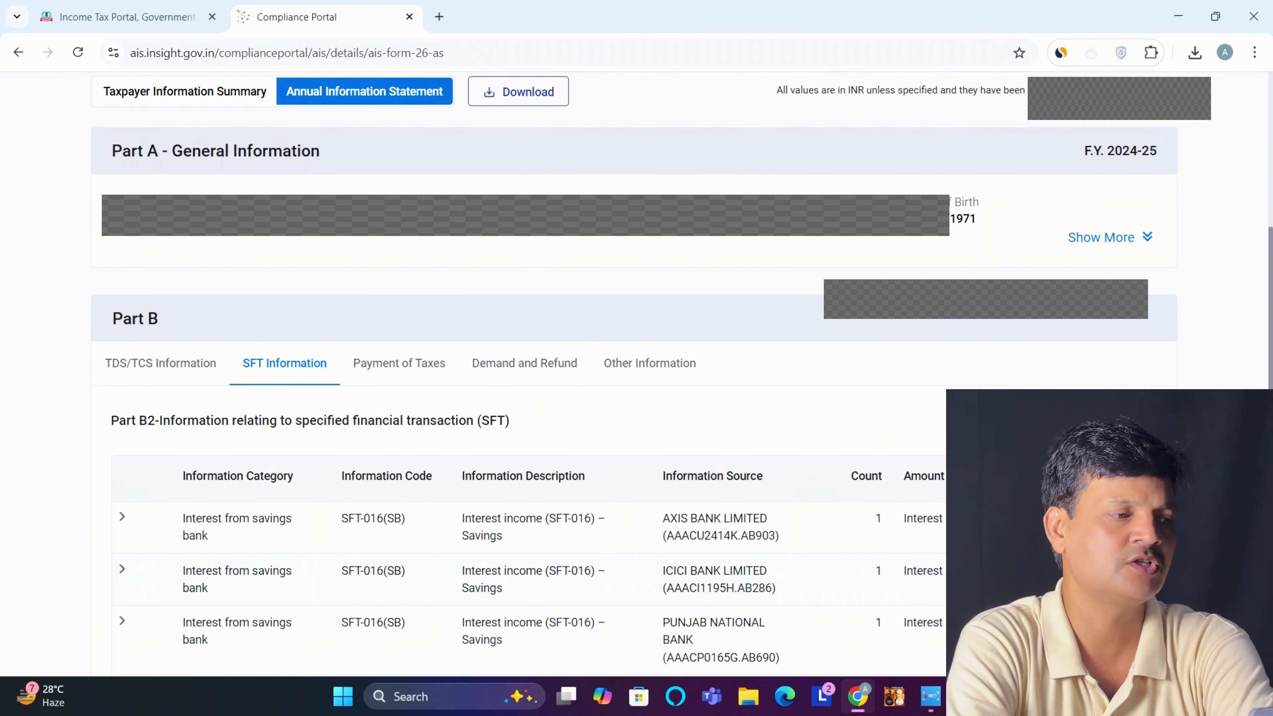
scroll(634, 369, "down", 2)
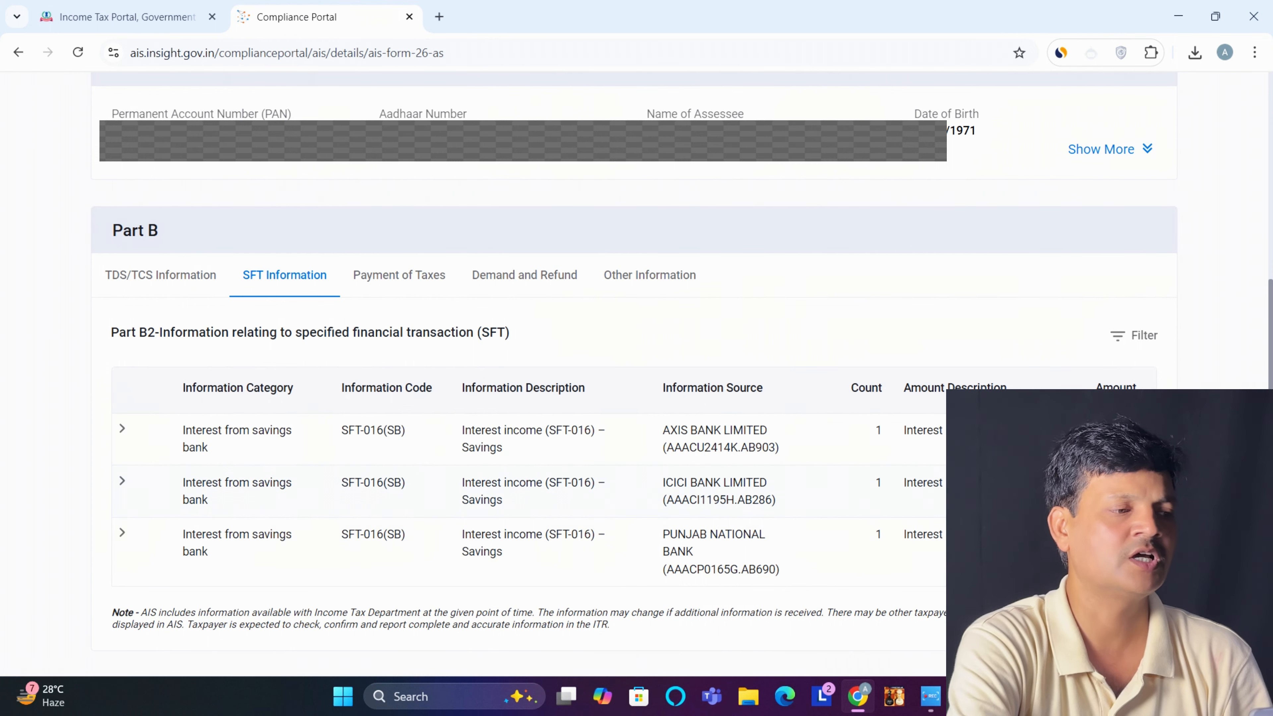
Review Part B Payment of Taxes, Demand and Refund, and Other Information, then close the tab
left_click(453, 274)
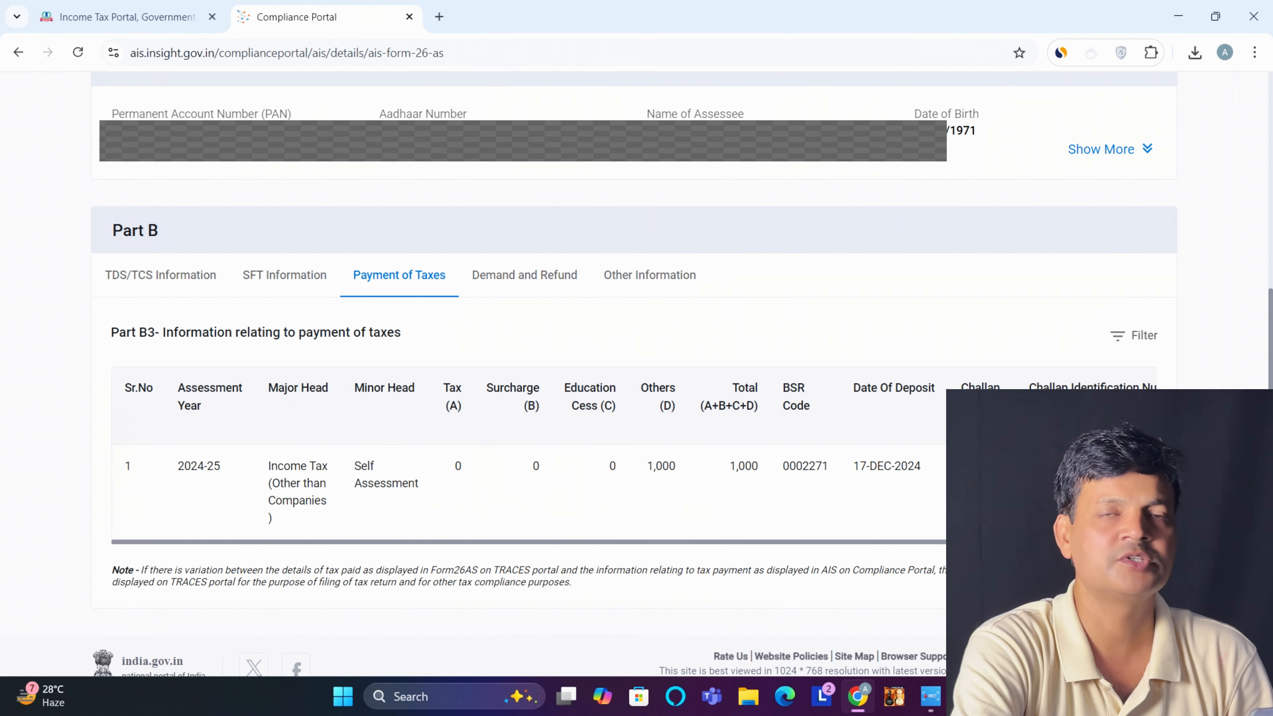
left_click(584, 274)
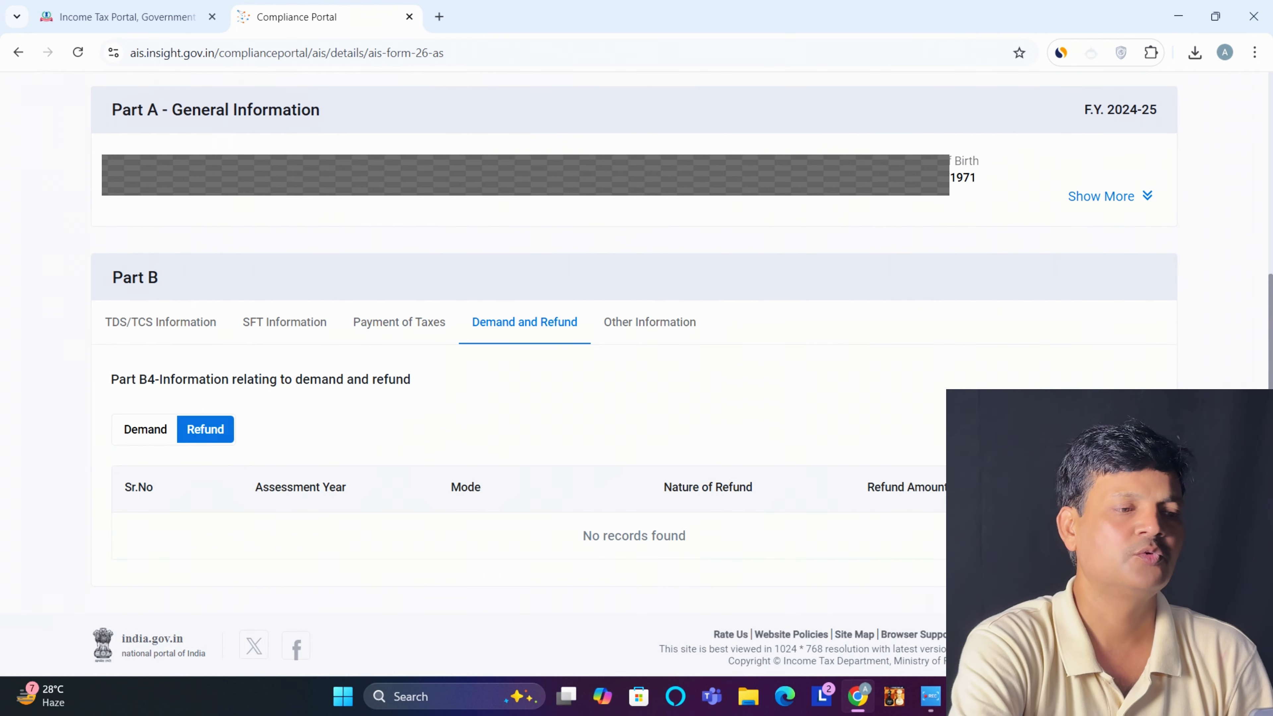
left_click(650, 322)
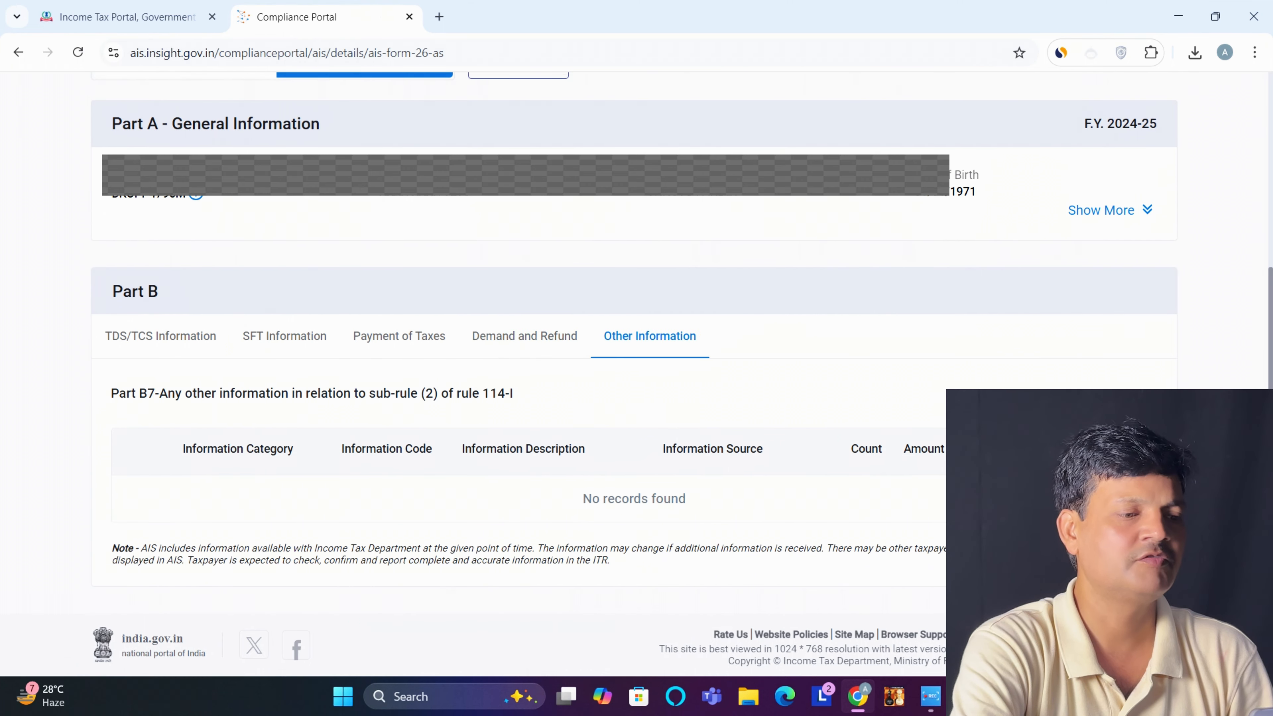
left_click(409, 16)
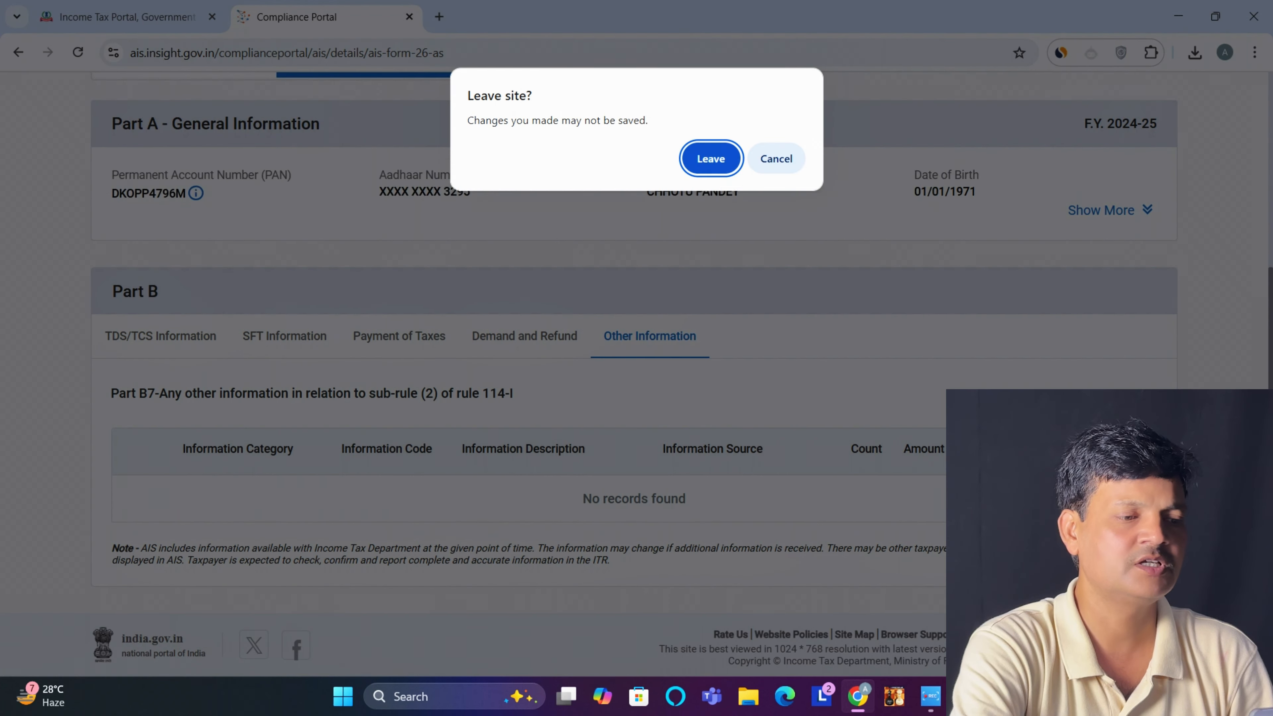
Leave the Compliance Portal, then choose assessment year 2025-26 (Current A.Y.) with Online filing mode
left_click(710, 159)
key("Escape")
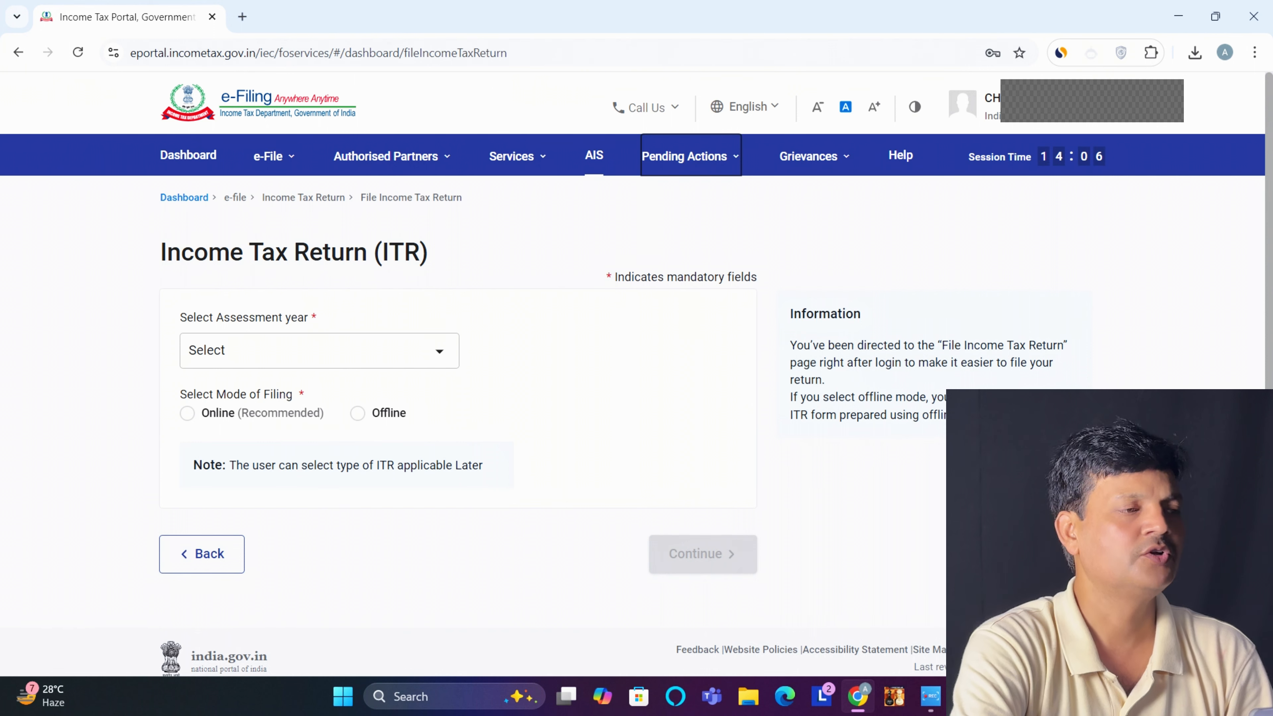
left_click(319, 351)
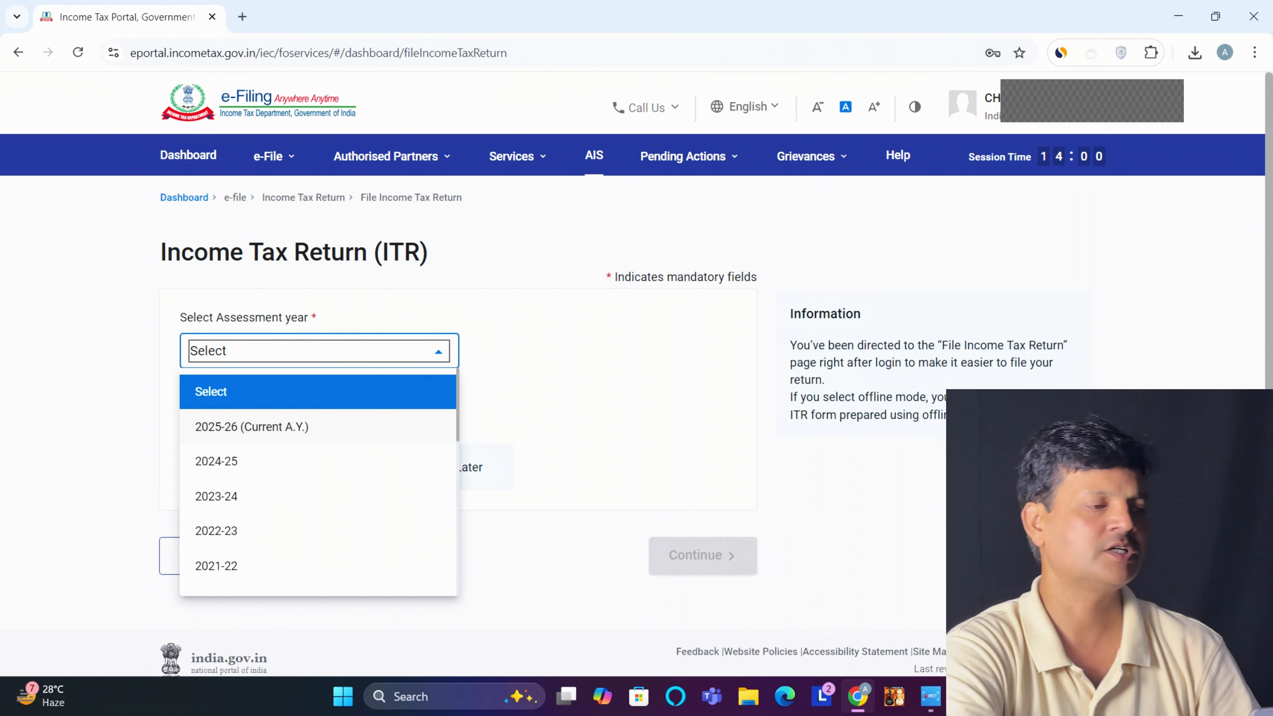
left_click(251, 427)
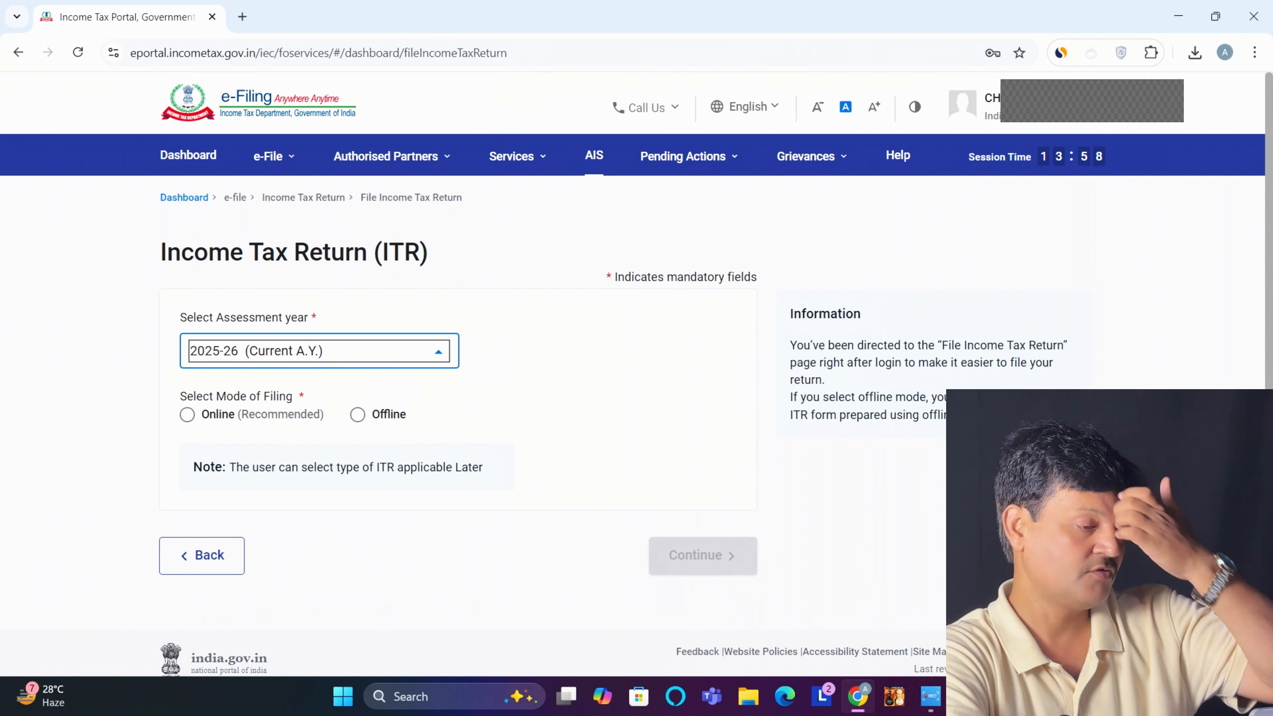
left_click(187, 415)
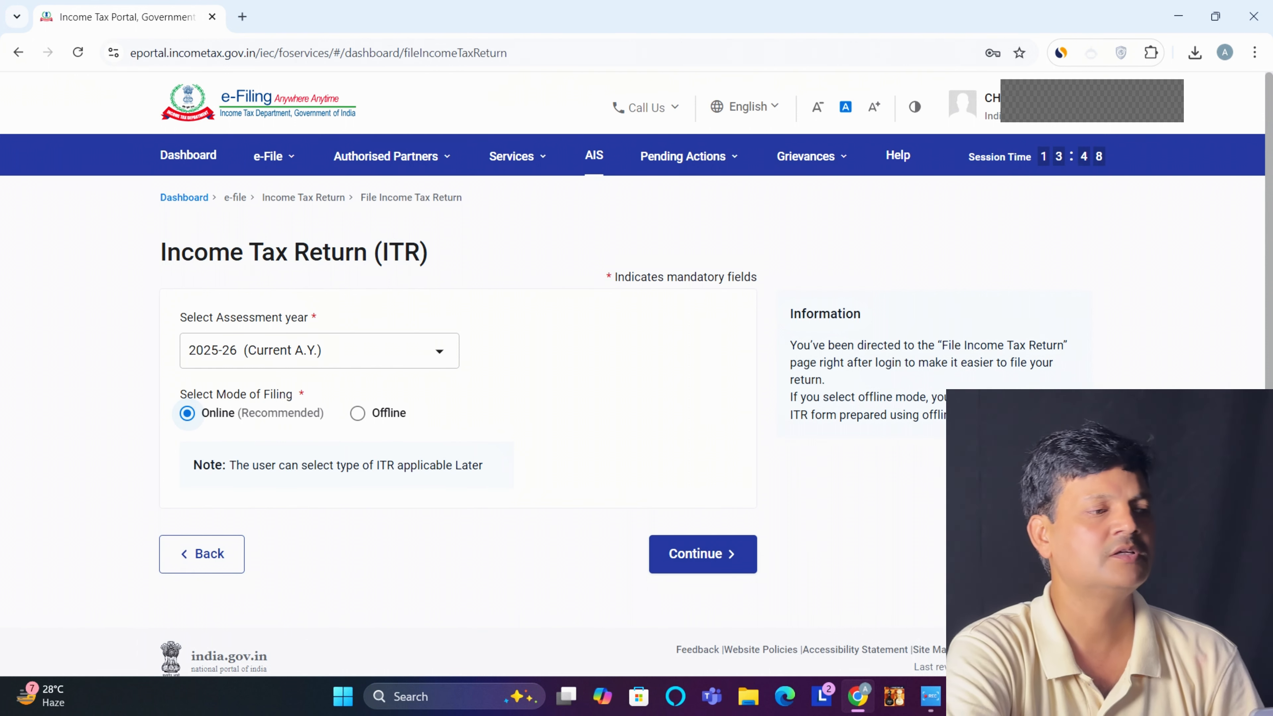
Continue with the 2025-26 online filing and start a new return filing
left_click(702, 554)
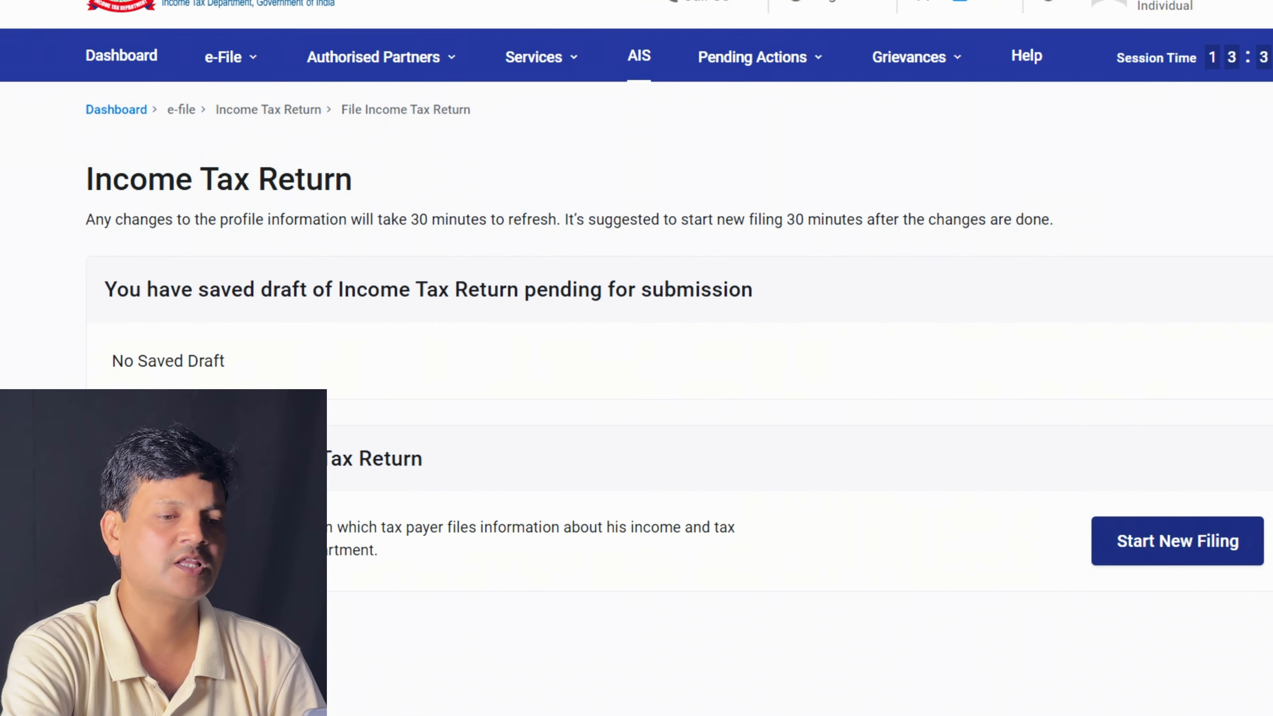
left_click(1178, 541)
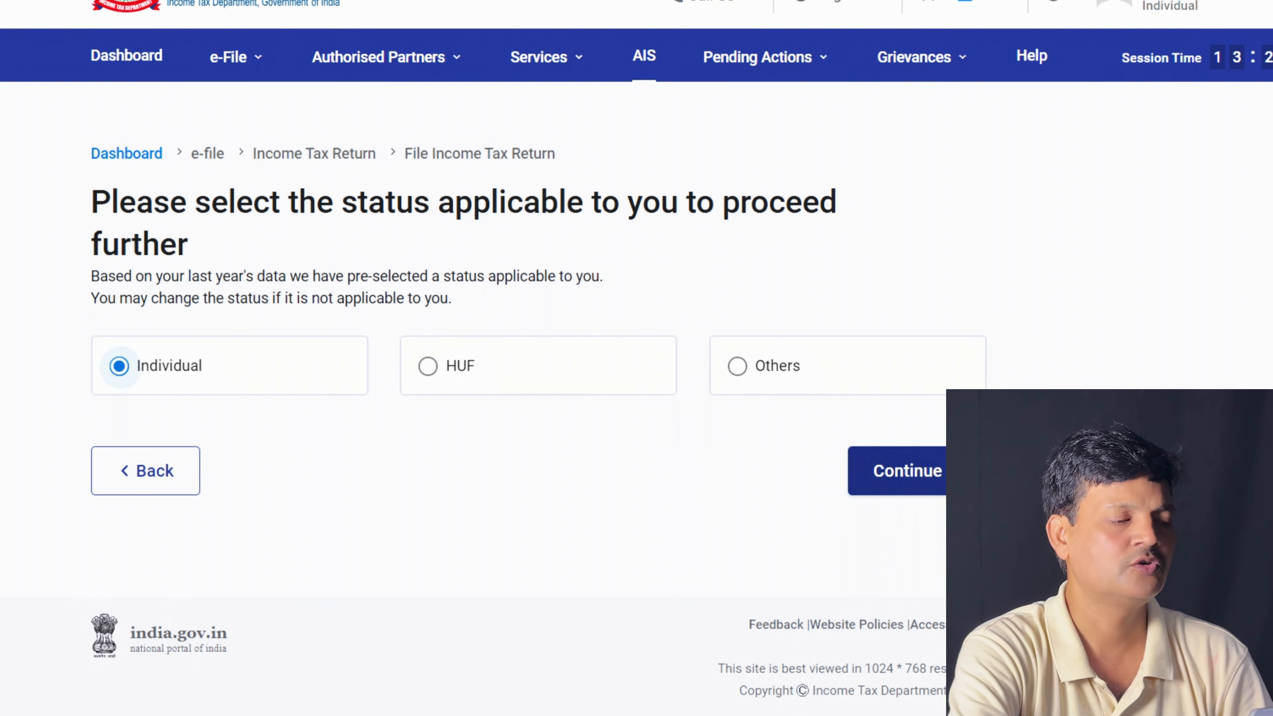
Keep Individual as the status and proceed with ITR-4 as the return form
left_click(907, 470)
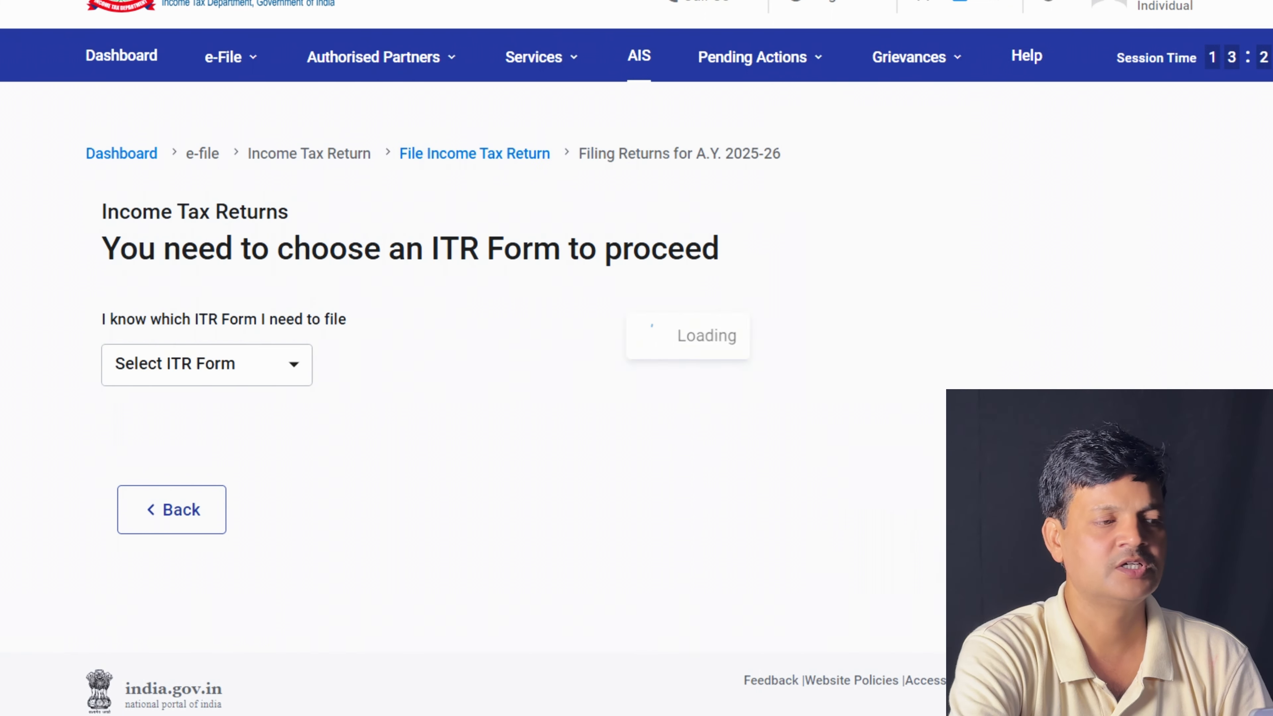
left_click(207, 365)
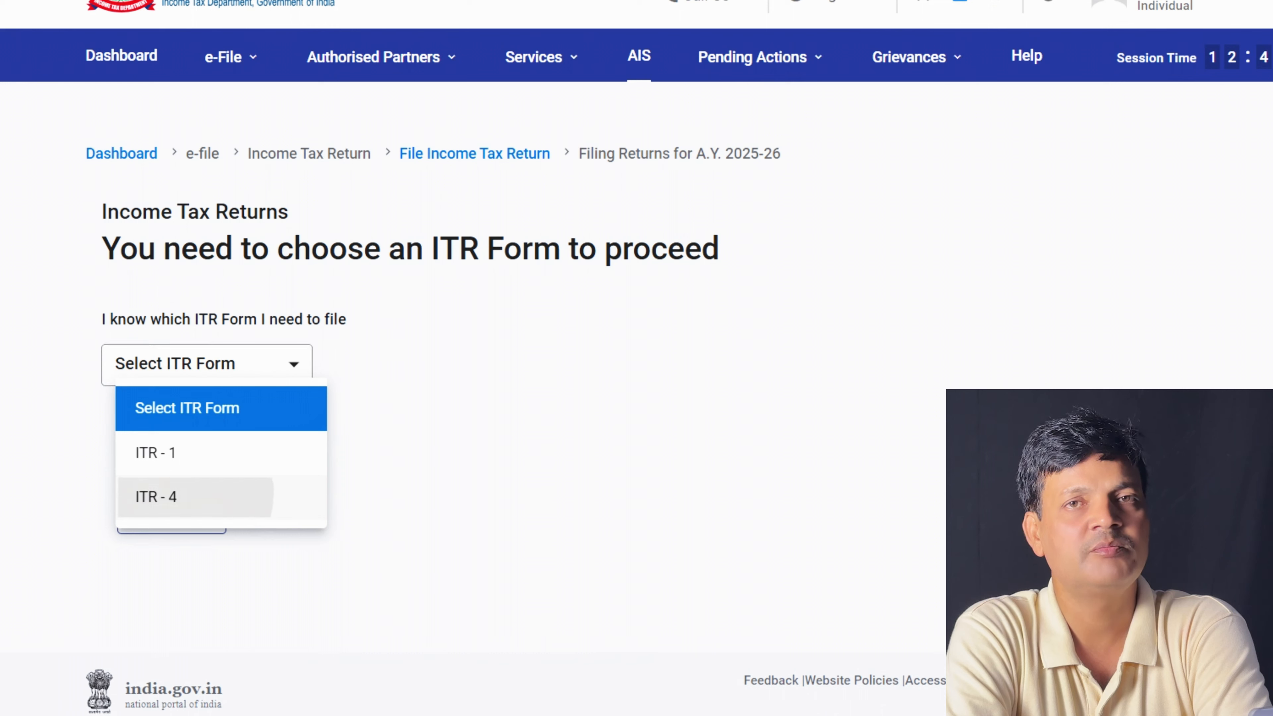
left_click(155, 496)
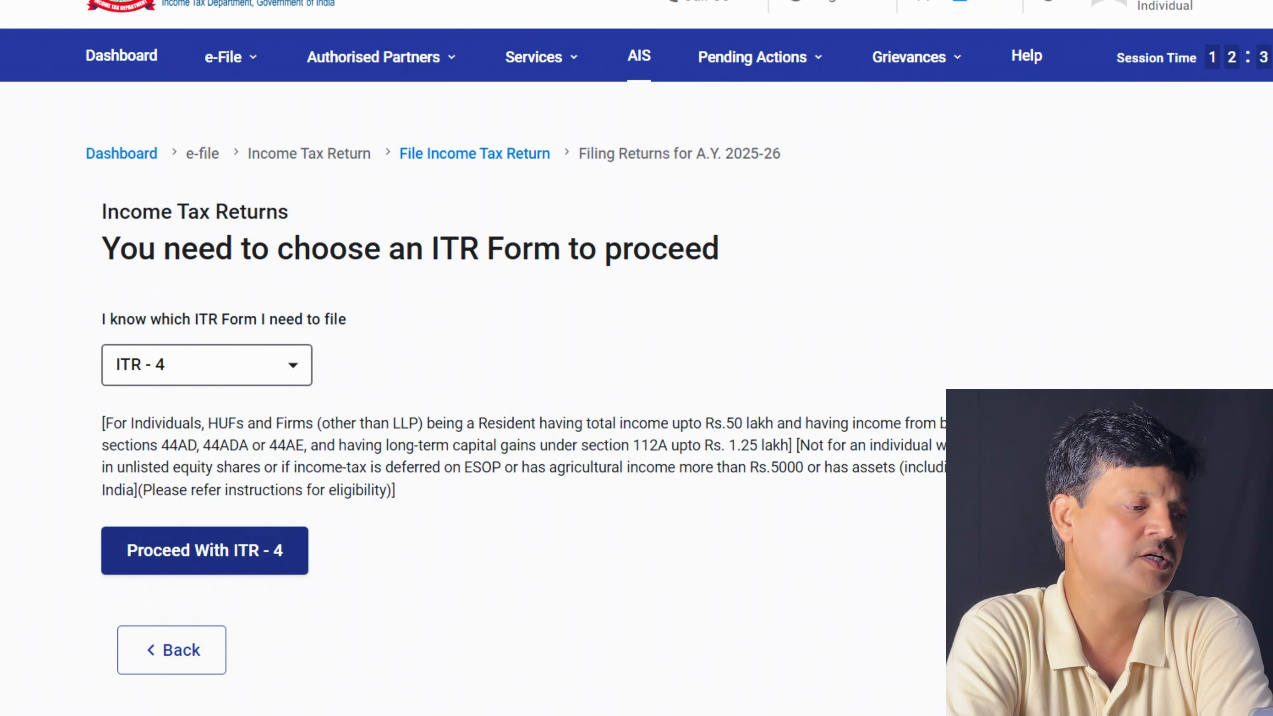
left_click(205, 551)
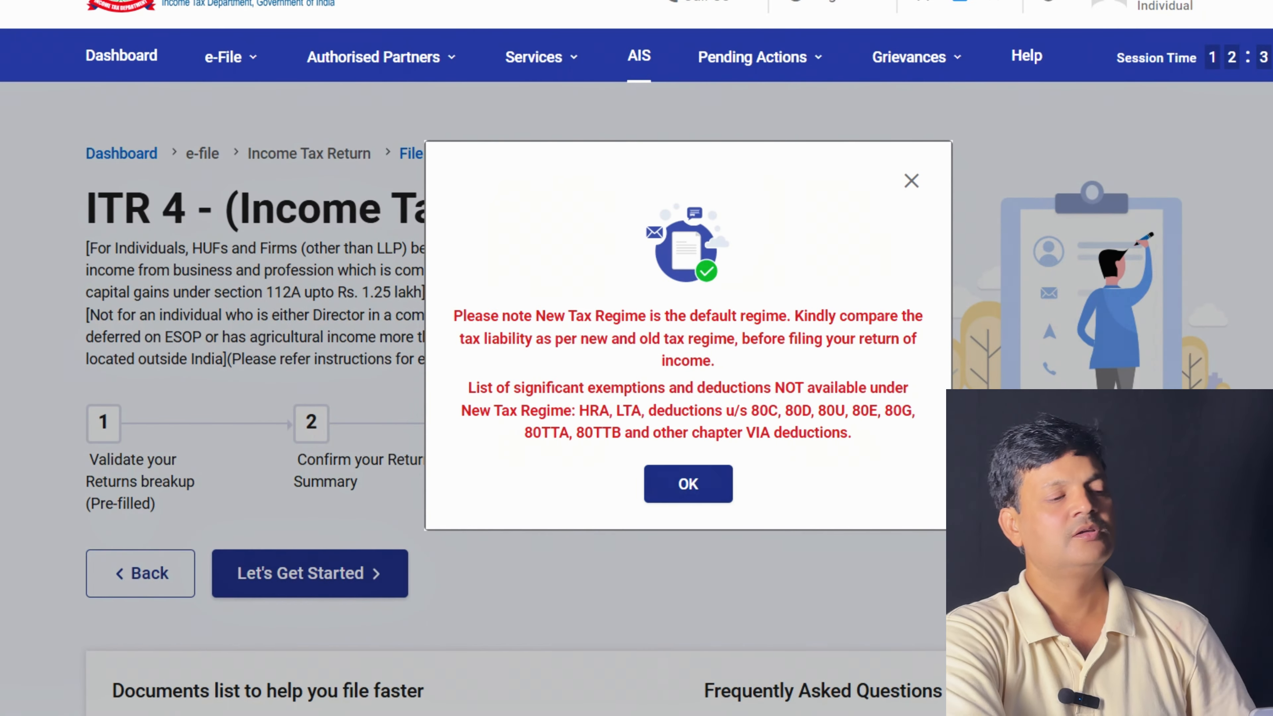
Dismiss the New Tax Regime notice and get started on the ITR-4 return
left_click(689, 484)
left_click(310, 573)
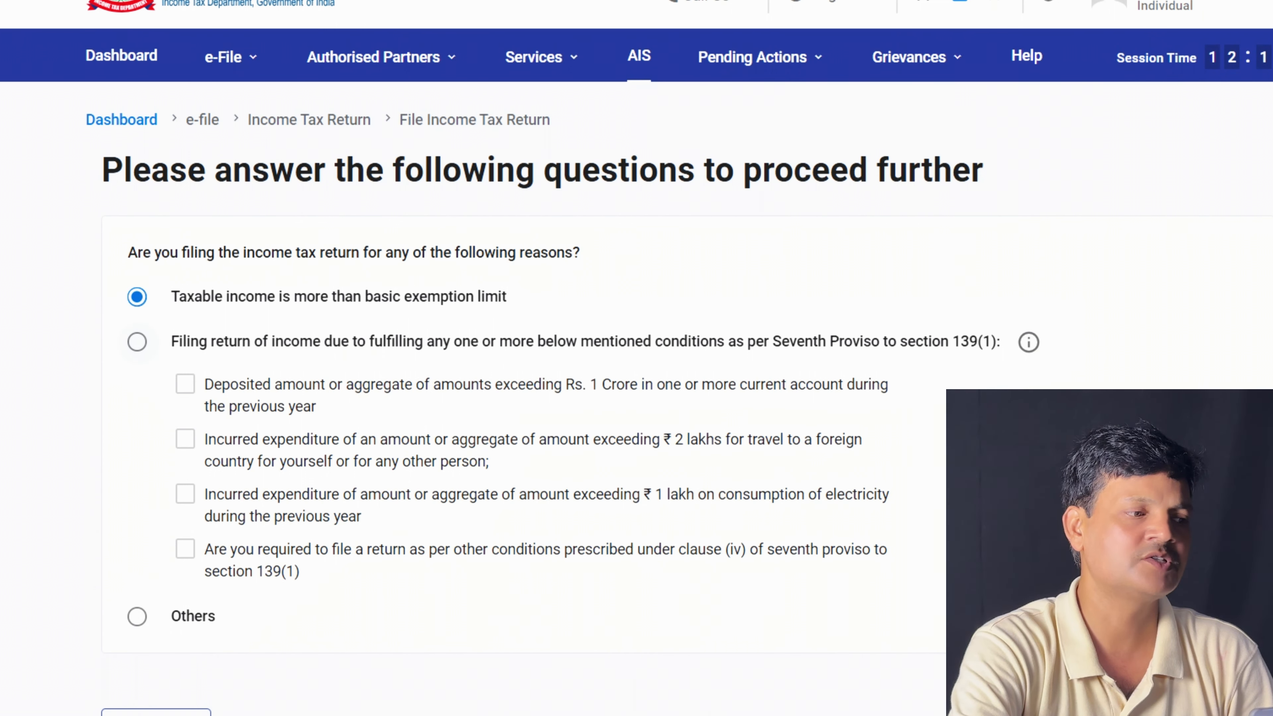
Select 'Taxable income is more than basic exemption limit' as the reason for filing
left_click(137, 342)
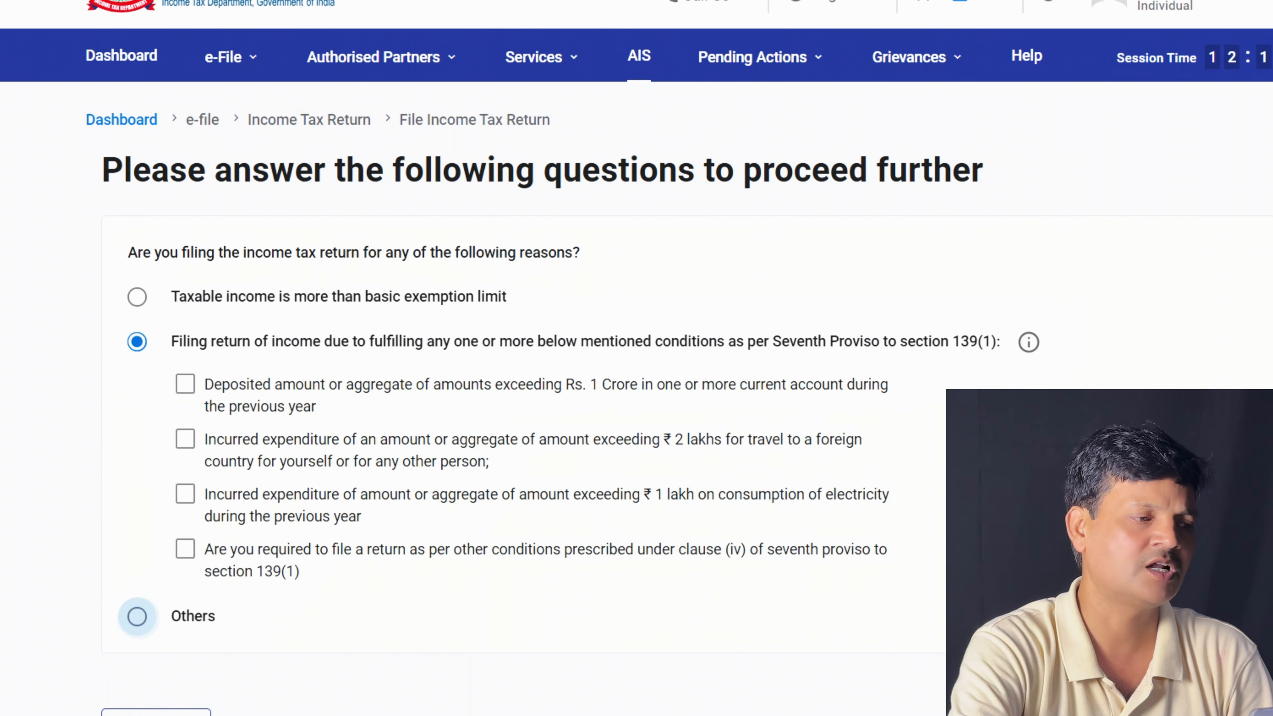
left_click(137, 617)
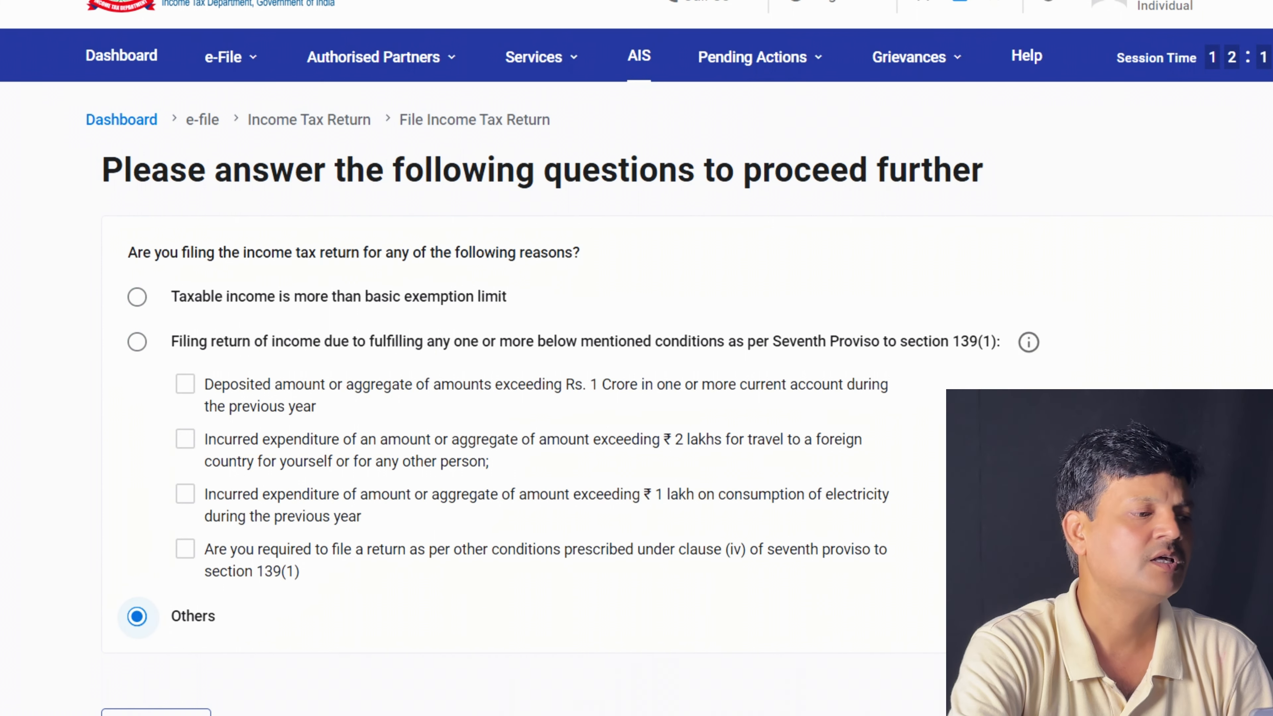
left_click(137, 297)
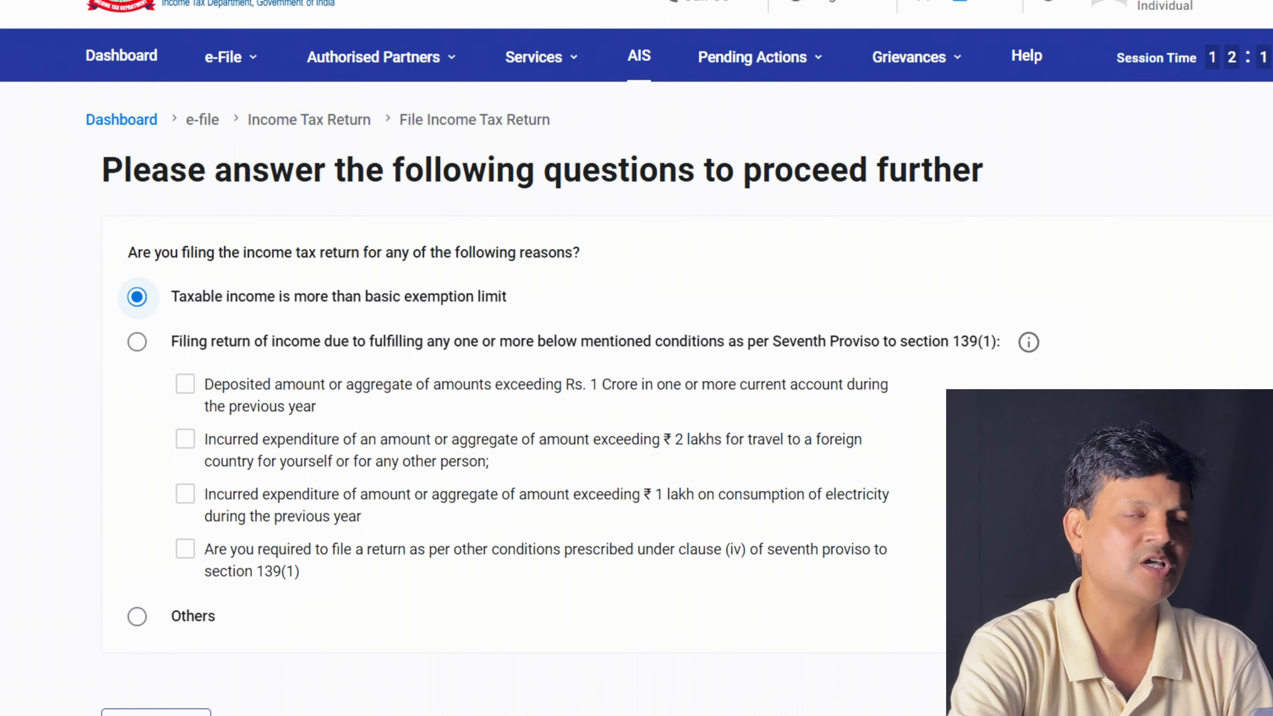
scroll(637, 351, "down", 3)
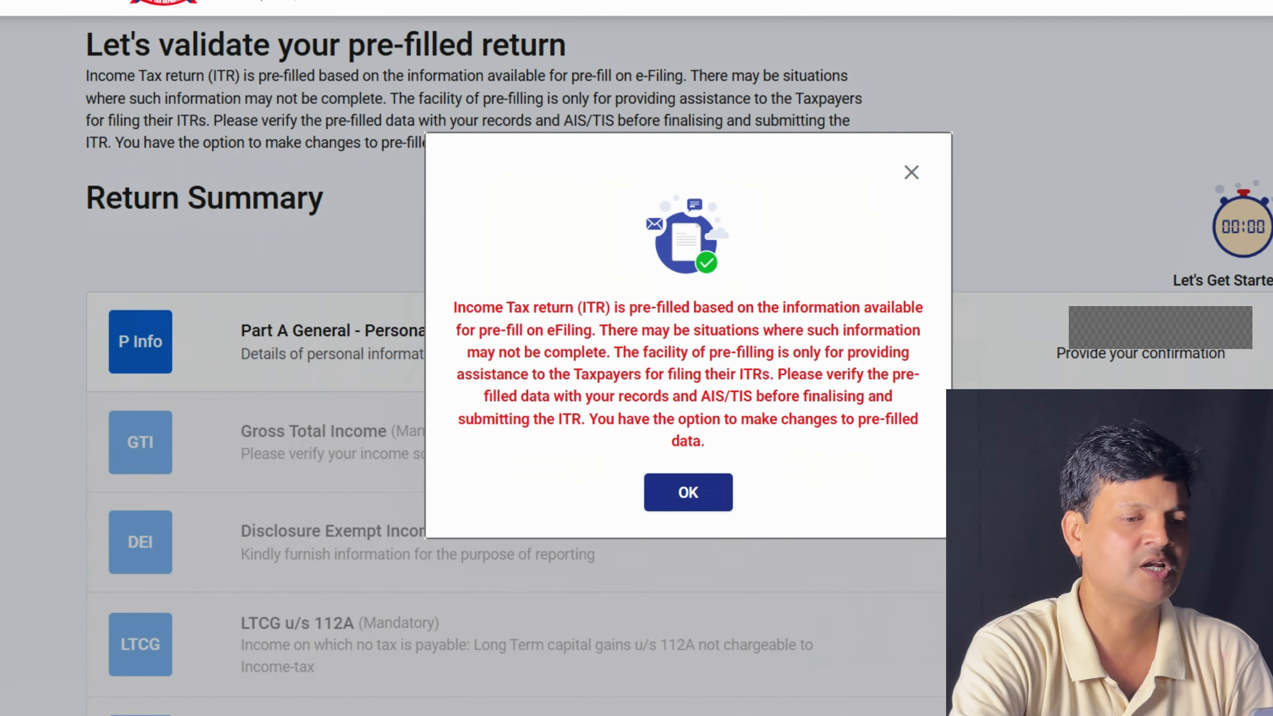
Dismiss the pre-filled data notice and open the Part A General personal information section
left_click(688, 492)
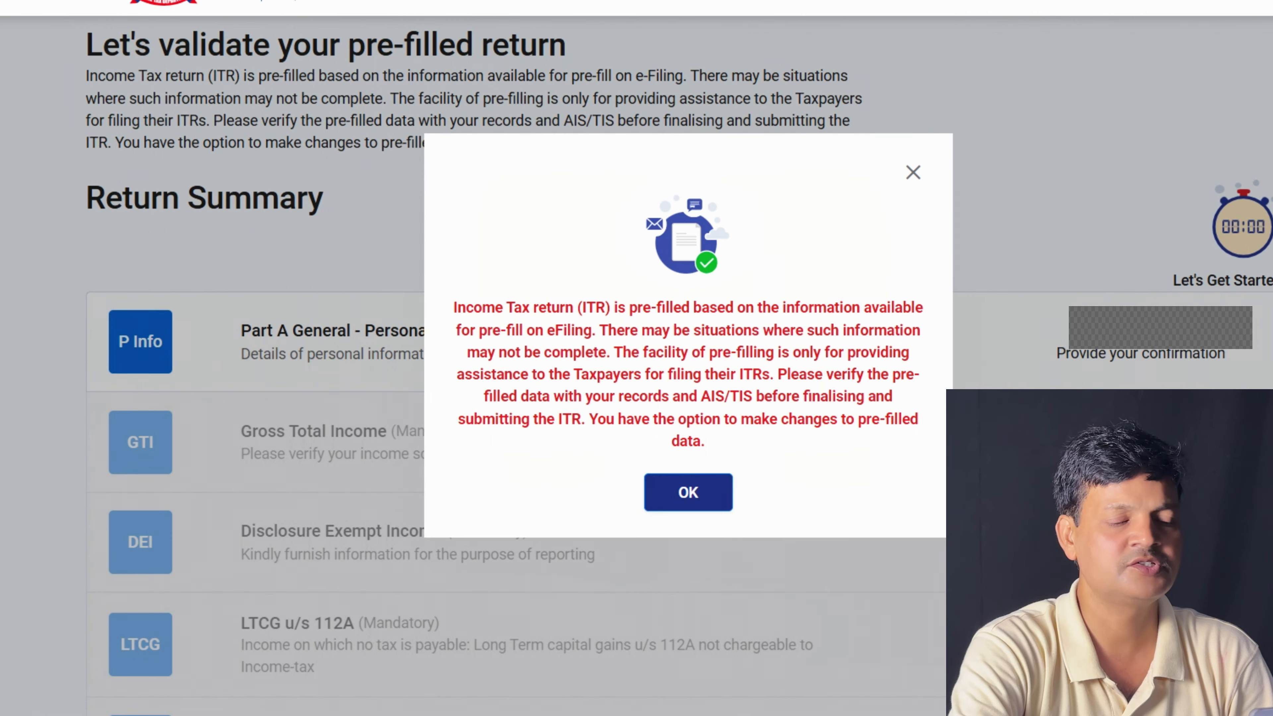
scroll(637, 351, "down", 10)
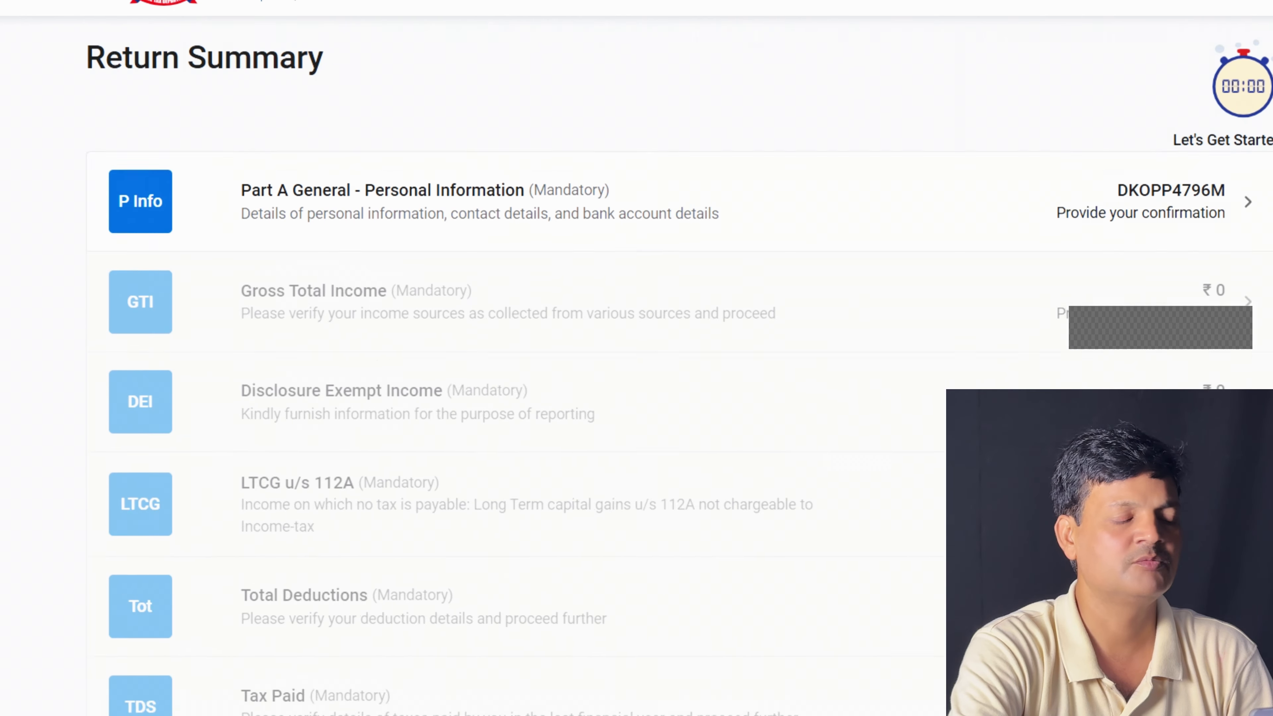
scroll(636, 351, "up", 8)
scroll(501, 351, "up", 2)
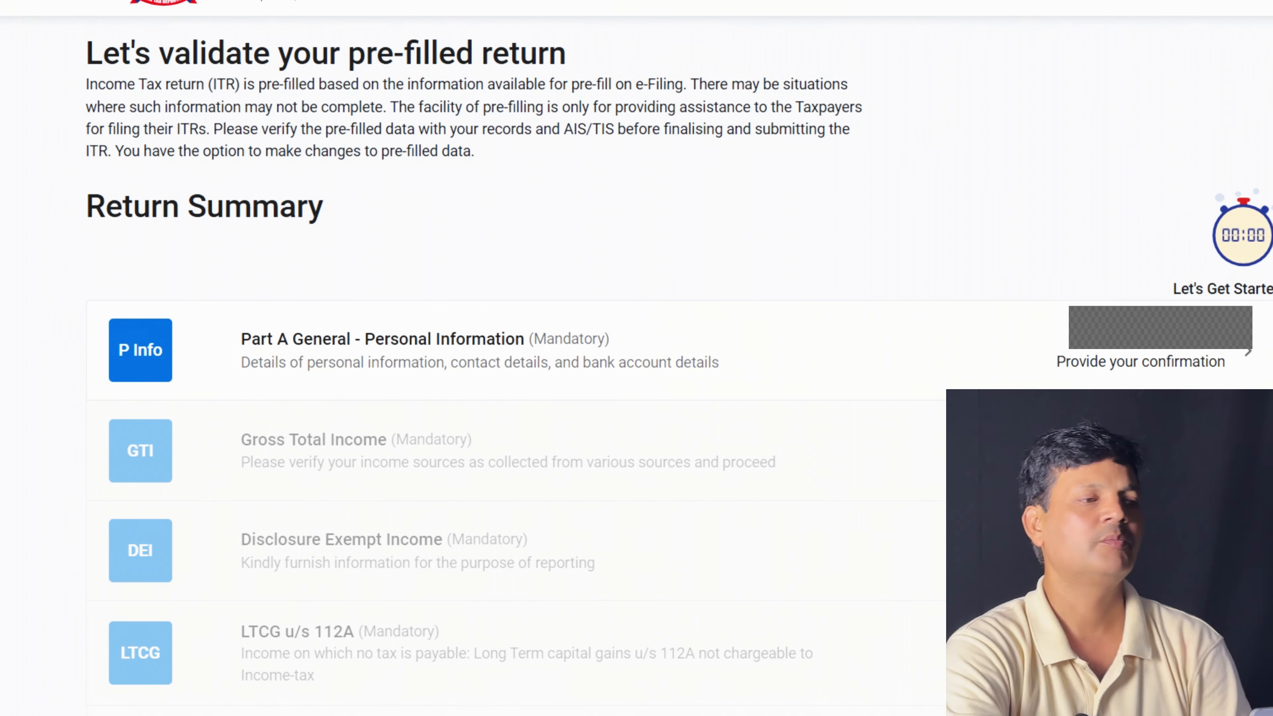
left_click(480, 340)
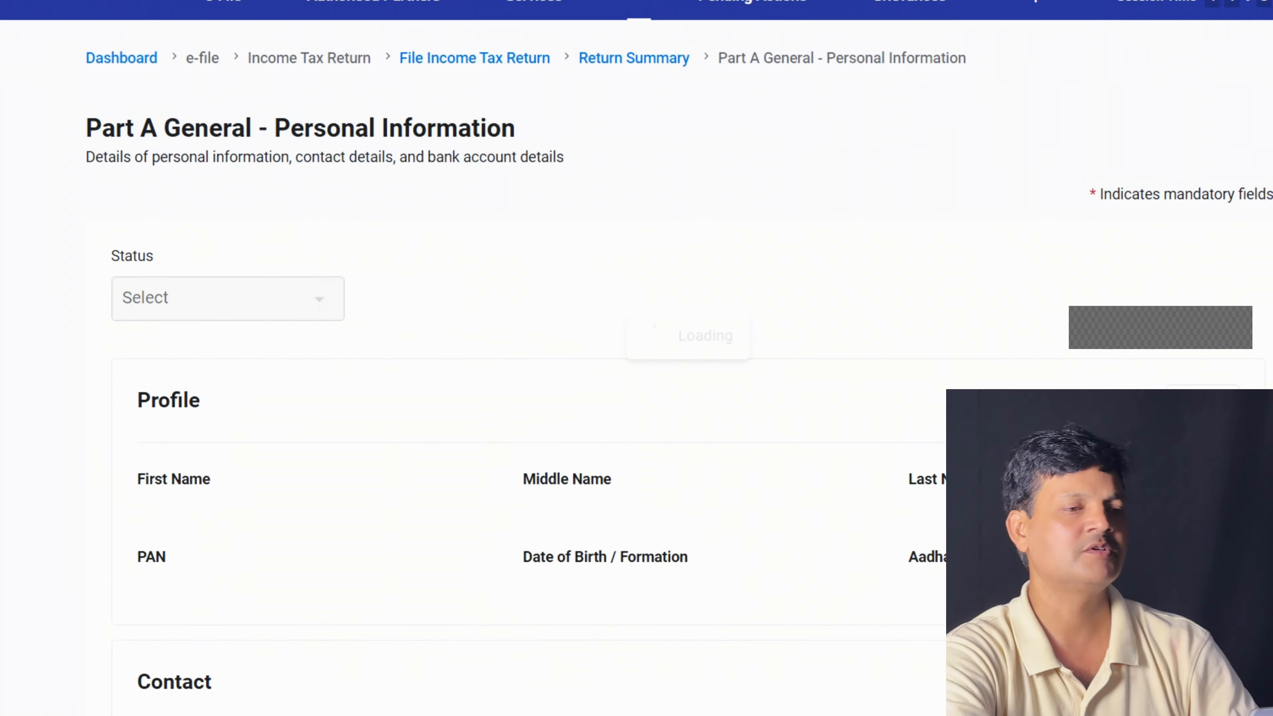
Expand Bank Details and start adding another bank account
scroll(501, 351, "down", 6)
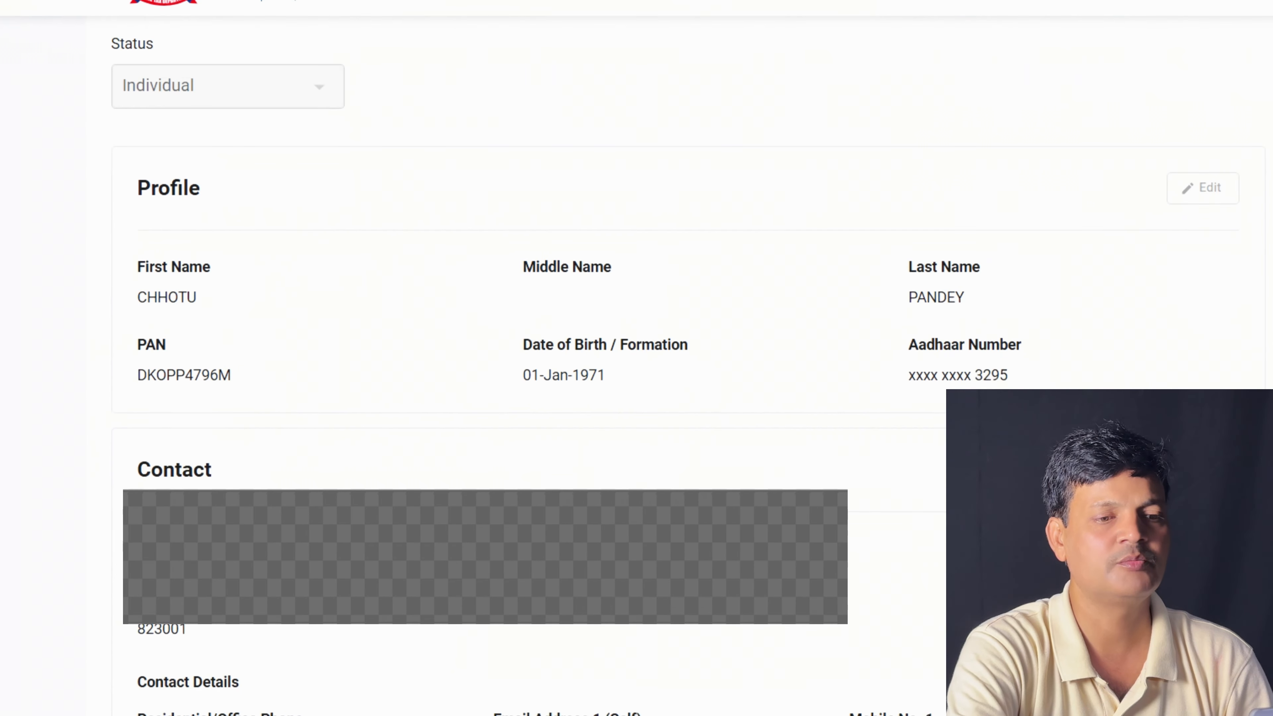
scroll(501, 351, "up", 3)
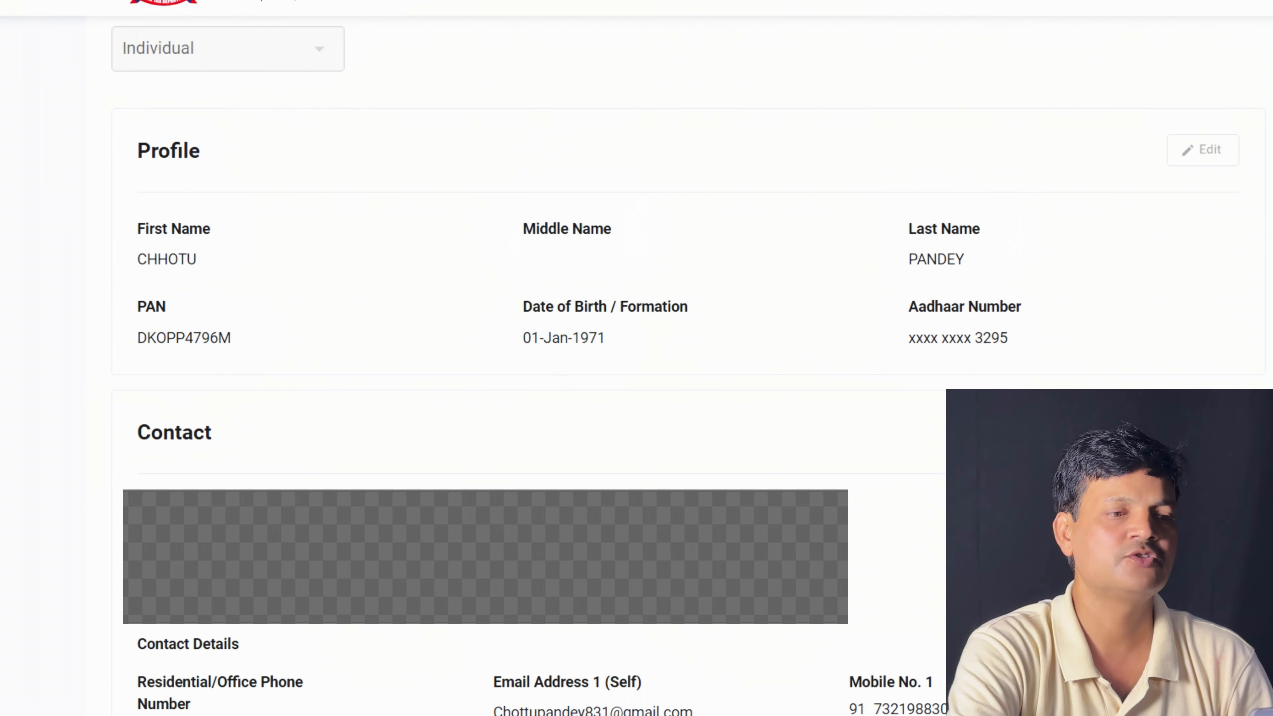
scroll(501, 351, "down", 15)
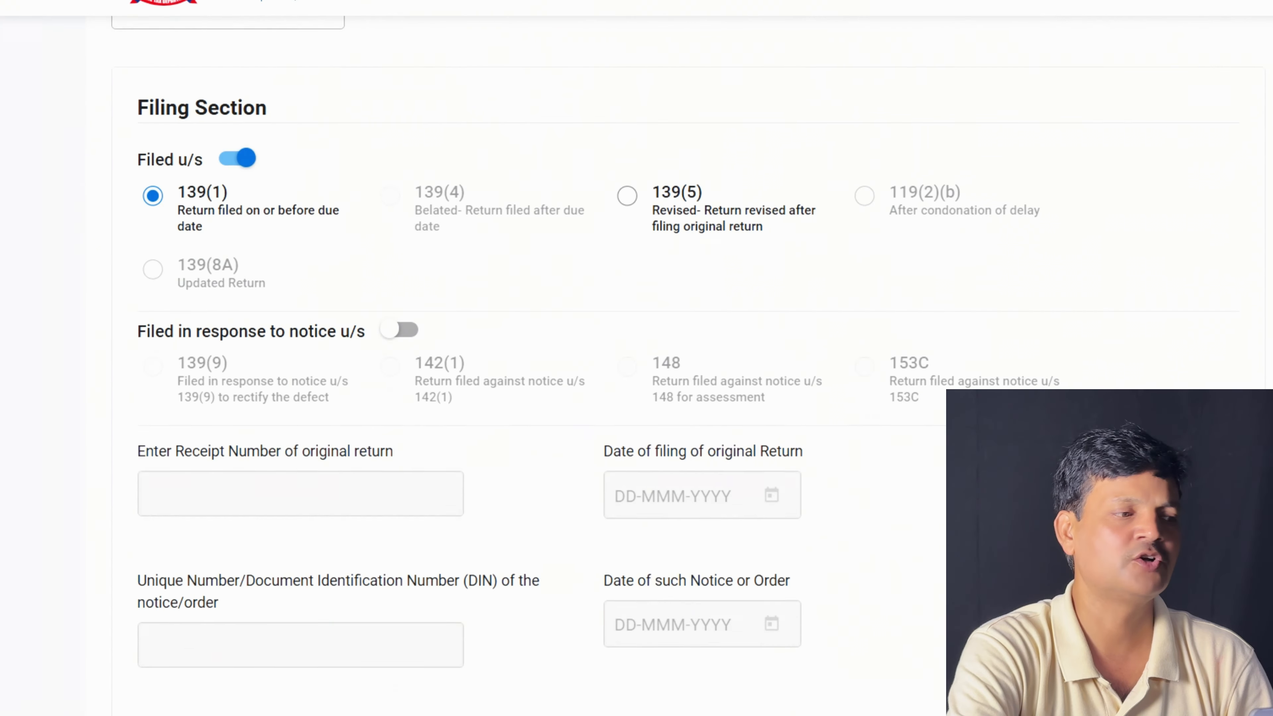
scroll(501, 351, "down", 15)
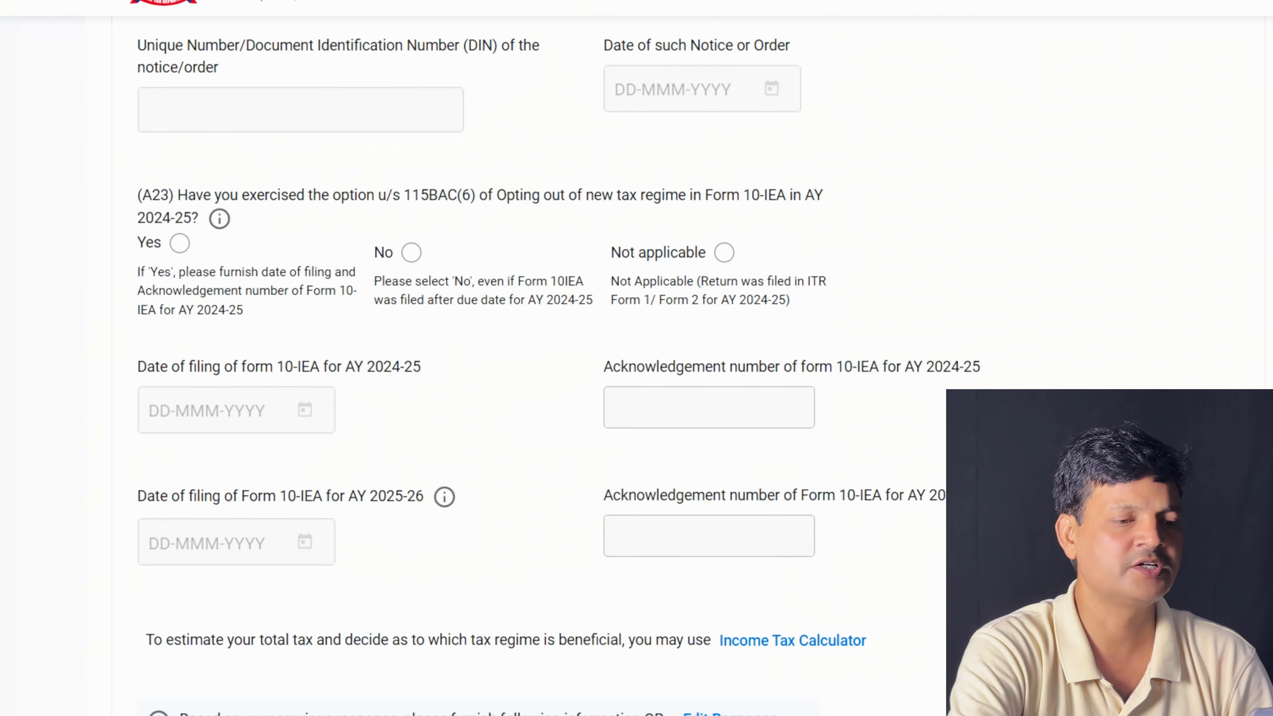
scroll(501, 351, "down", 2)
left_click(240, 523)
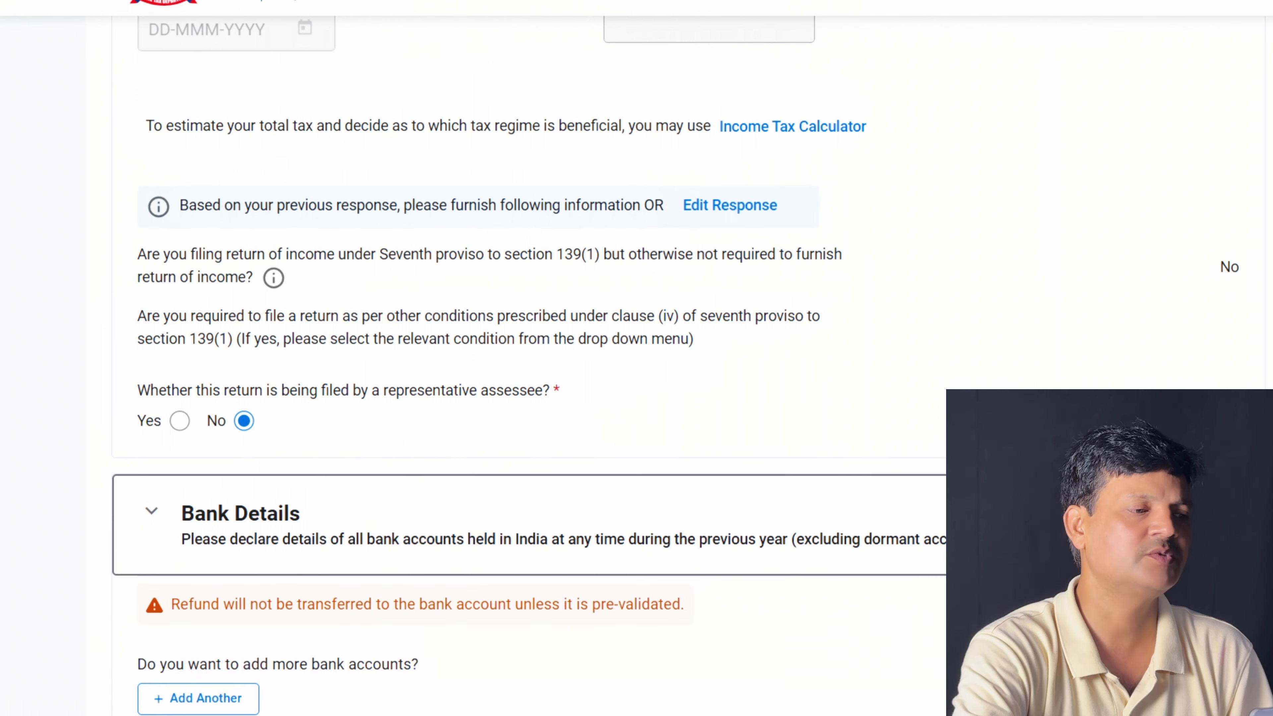
scroll(501, 351, "down", 6)
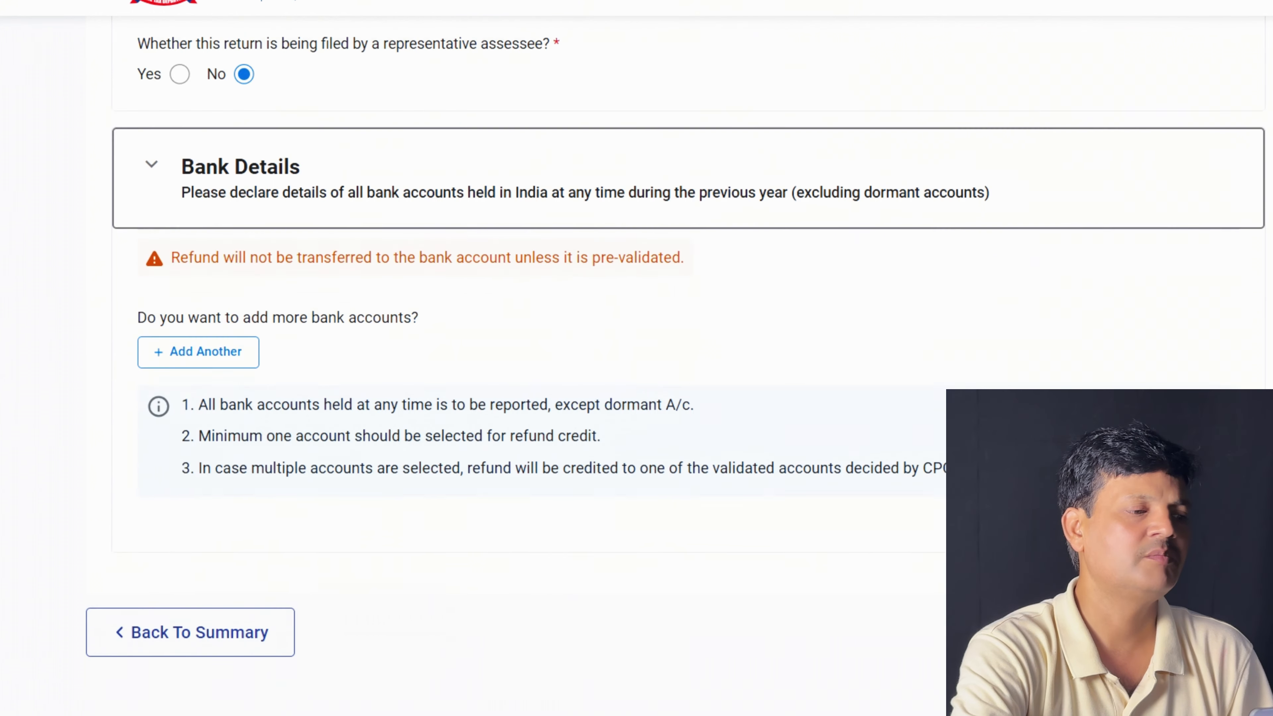
left_click(198, 321)
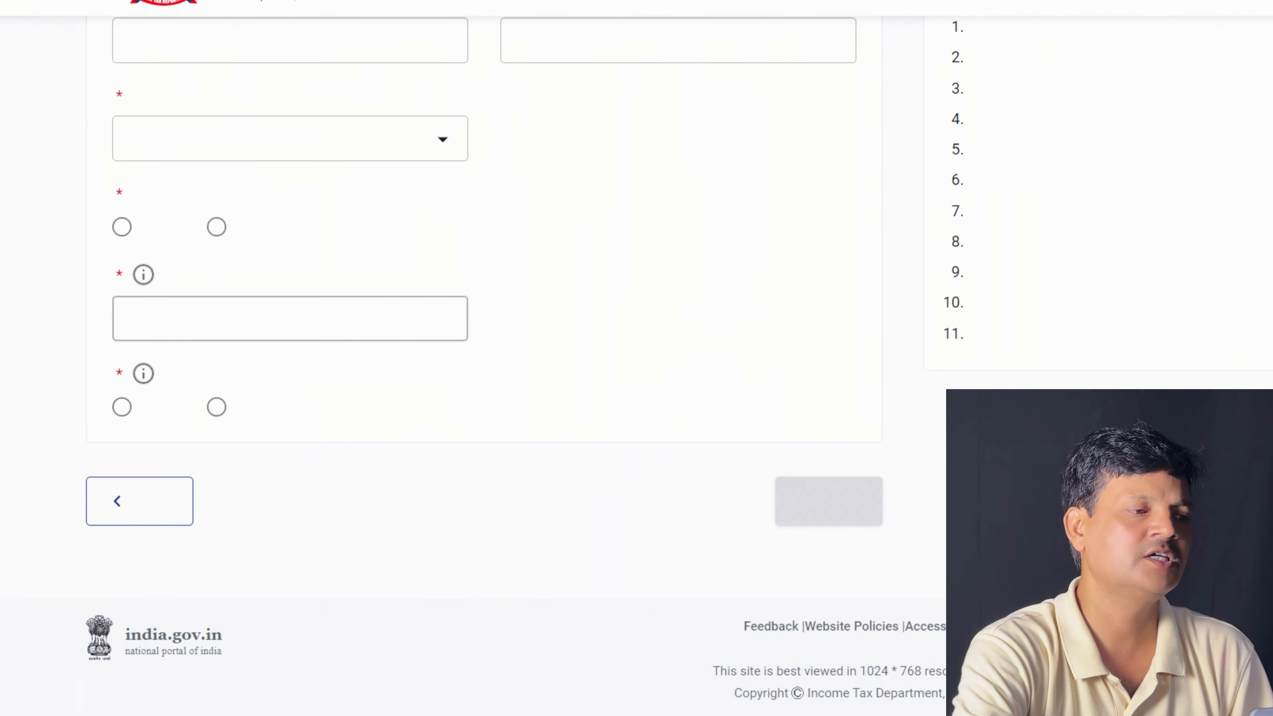
Submit the nominated Axis Bank savings account for OTP validation and dismiss the success message
scroll(501, 351, "up", 6)
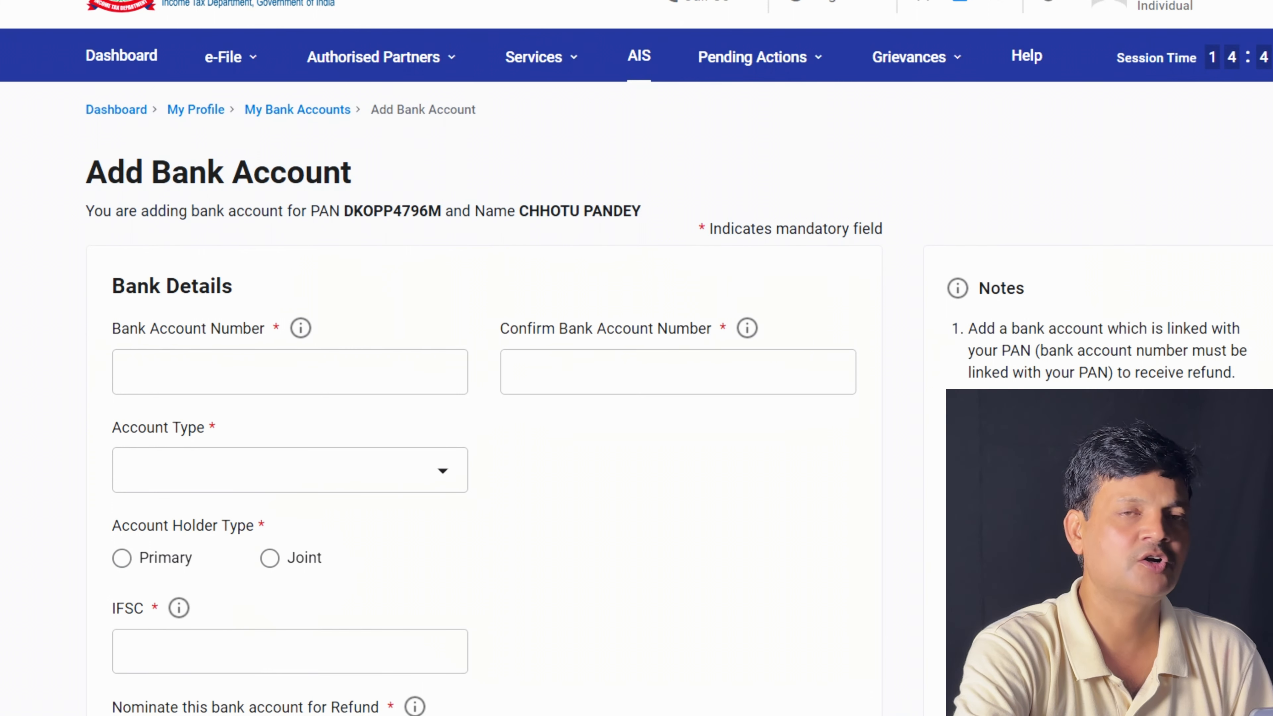
scroll(637, 351, "down", 6)
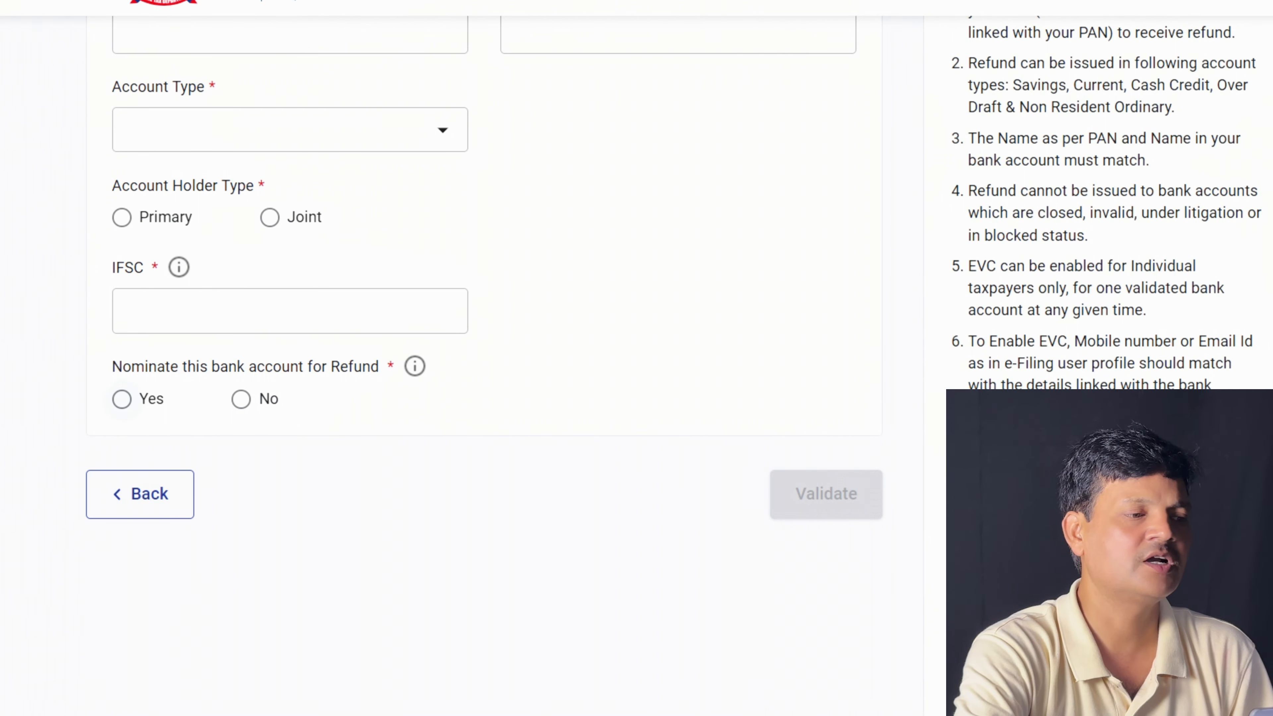
scroll(637, 301, "up", 4)
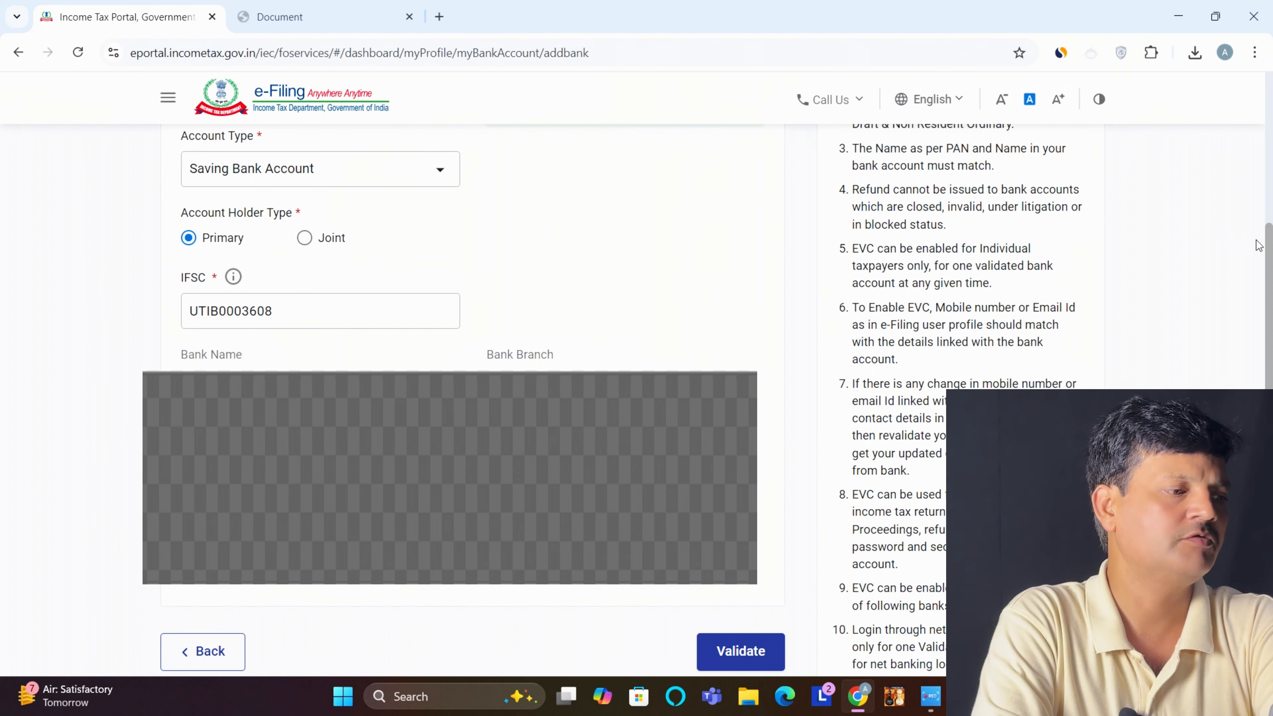
left_click_drag(1271, 260, 1271, 295)
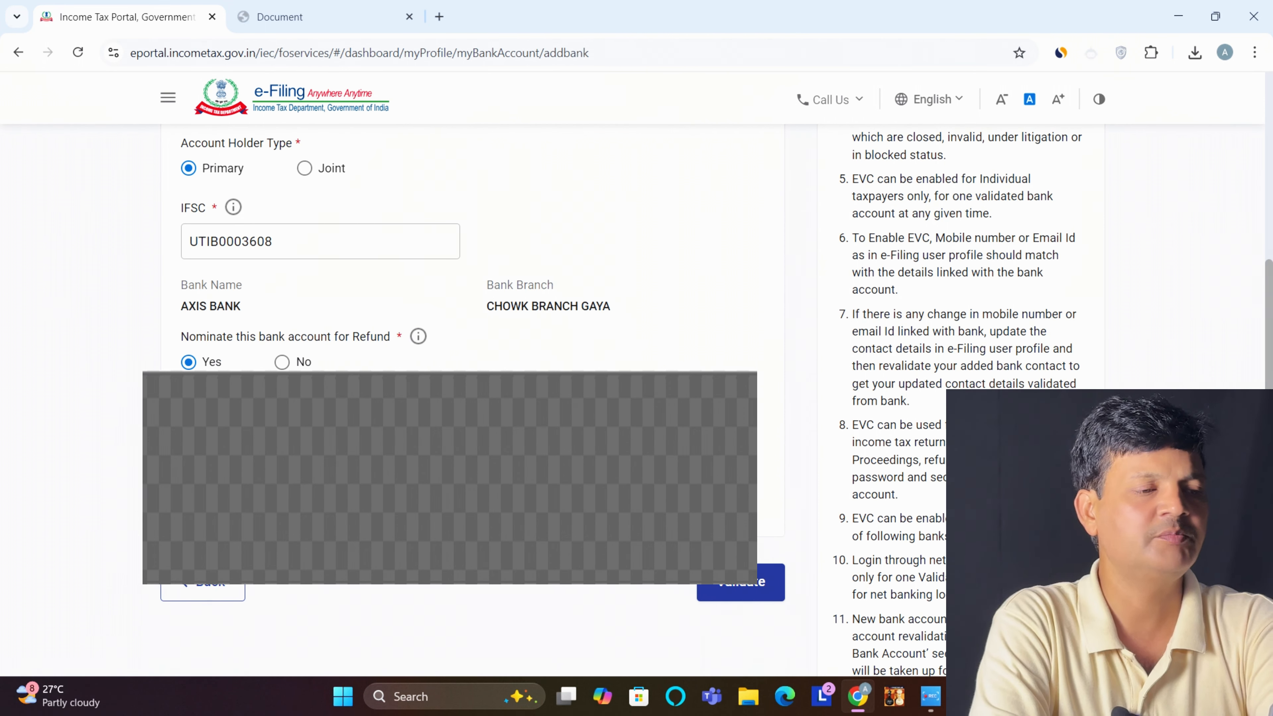
left_click(728, 585)
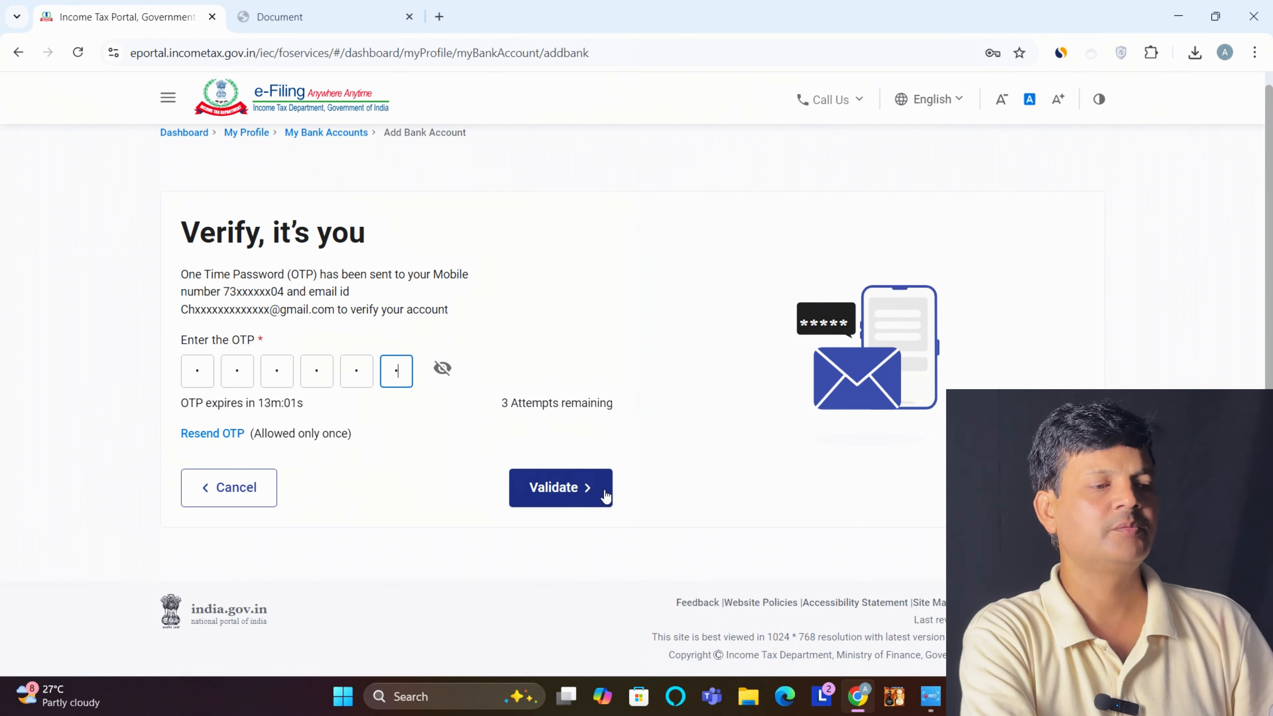
left_click(564, 489)
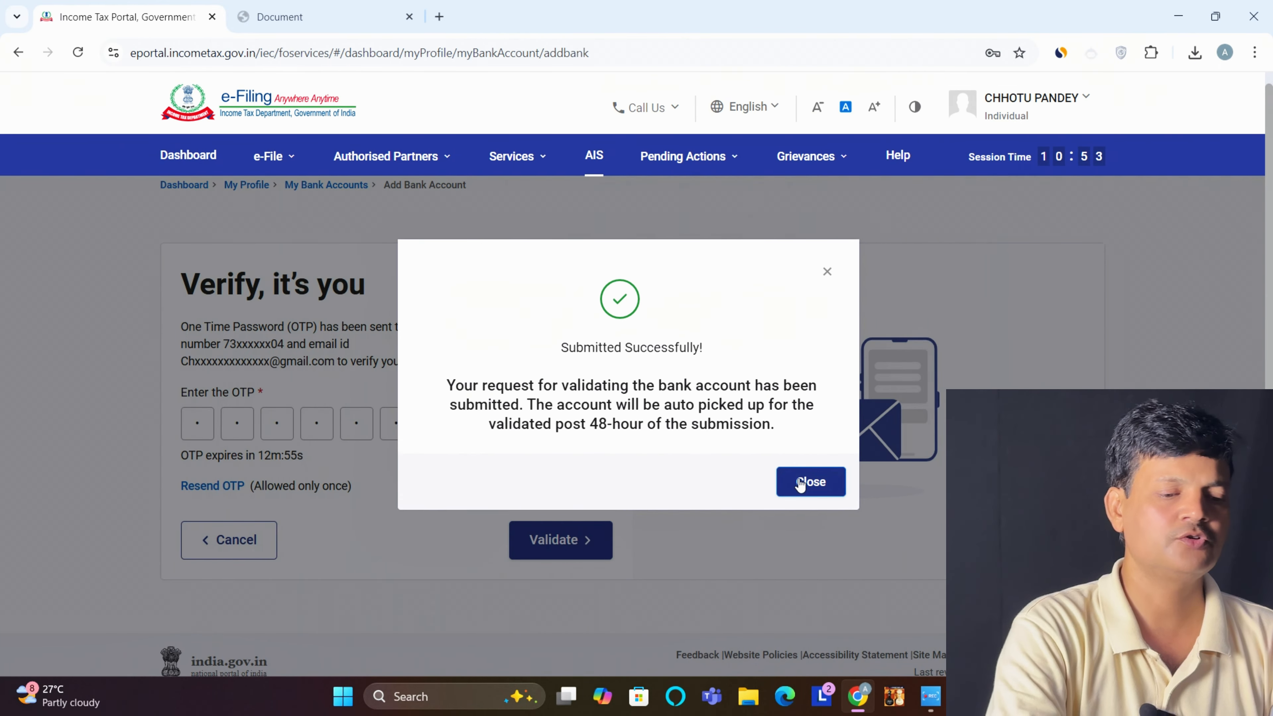
left_click(801, 483)
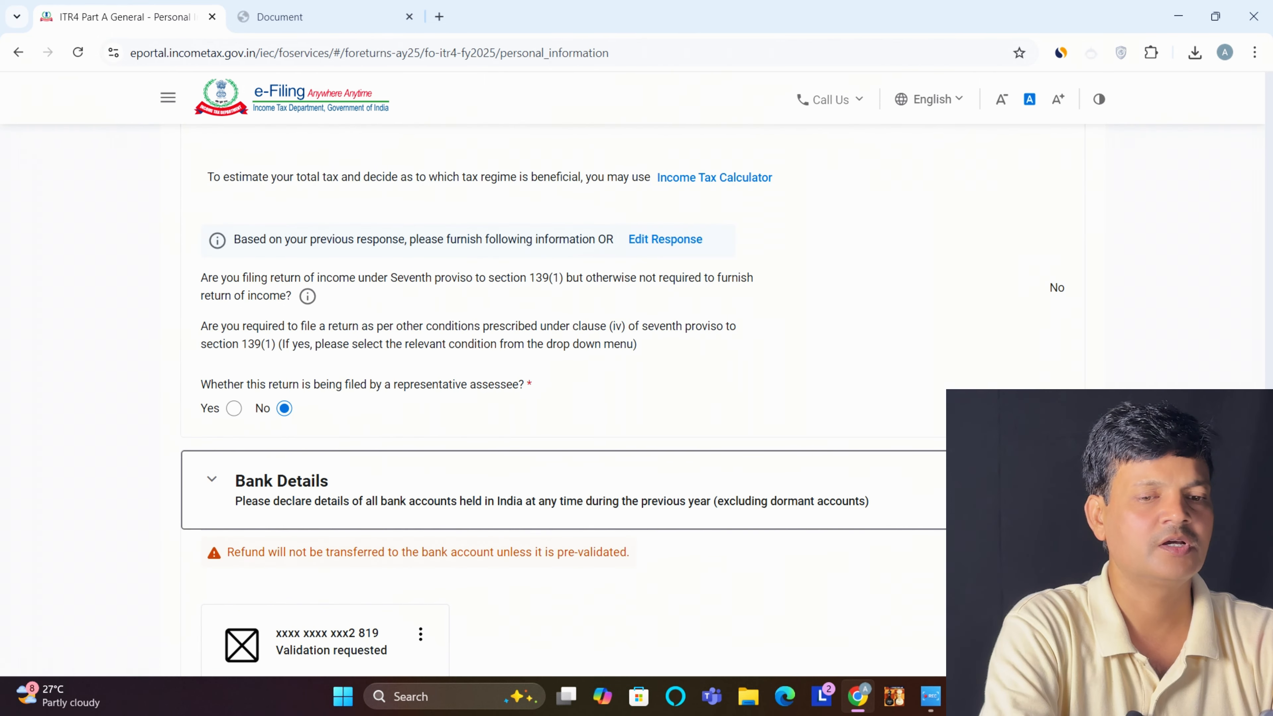
Expand Gross Total Income and start editing B1 Income from Business & Profession
scroll(537, 426, "down", 5)
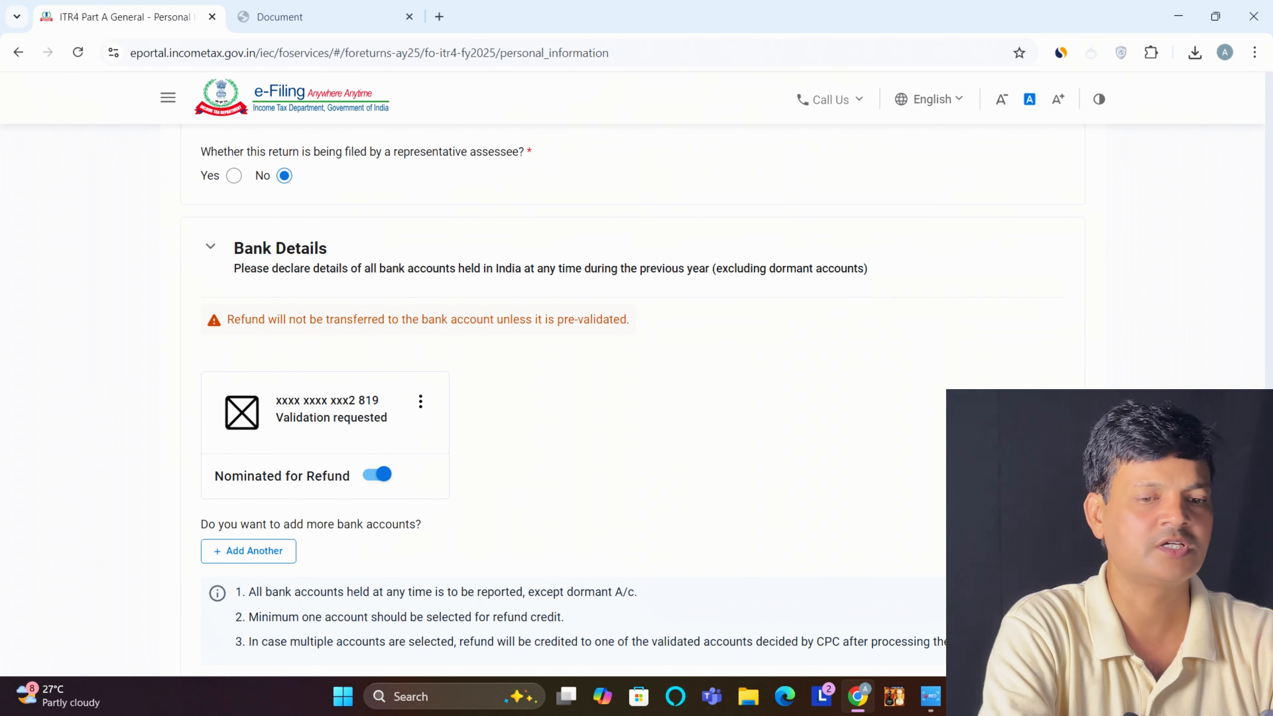
scroll(574, 401, "down", 5)
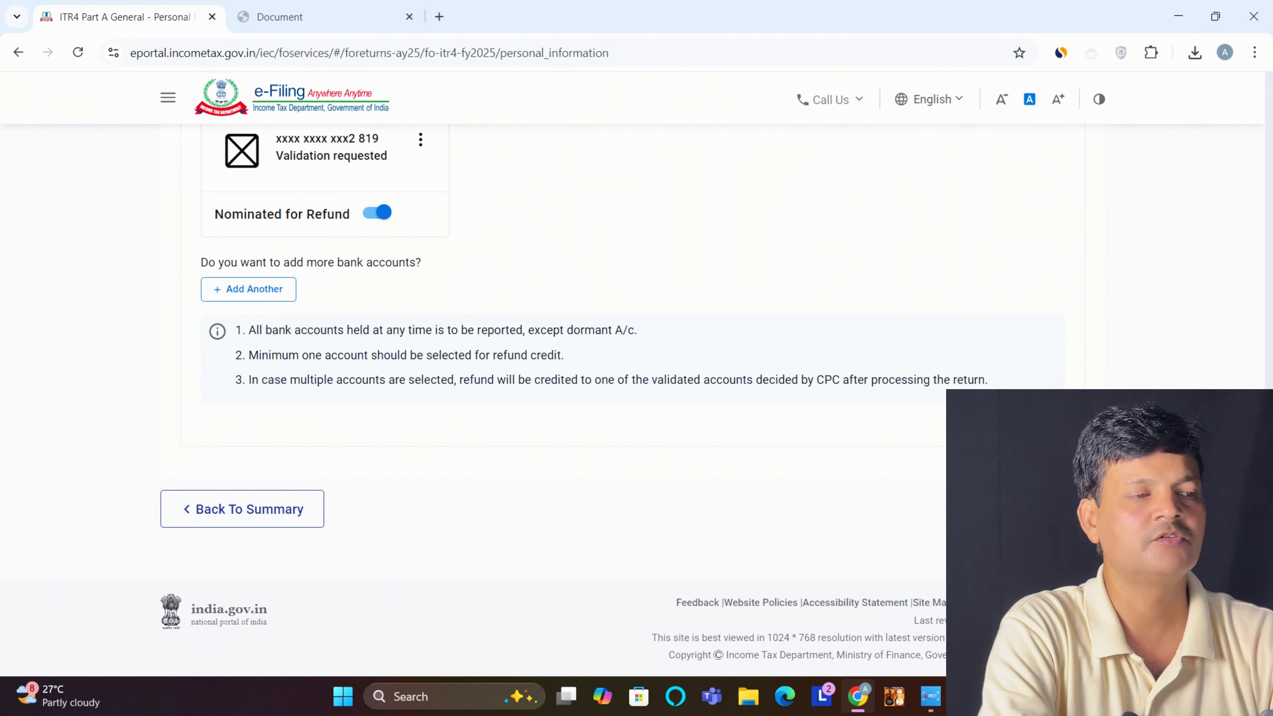
scroll(573, 402, "up", 10)
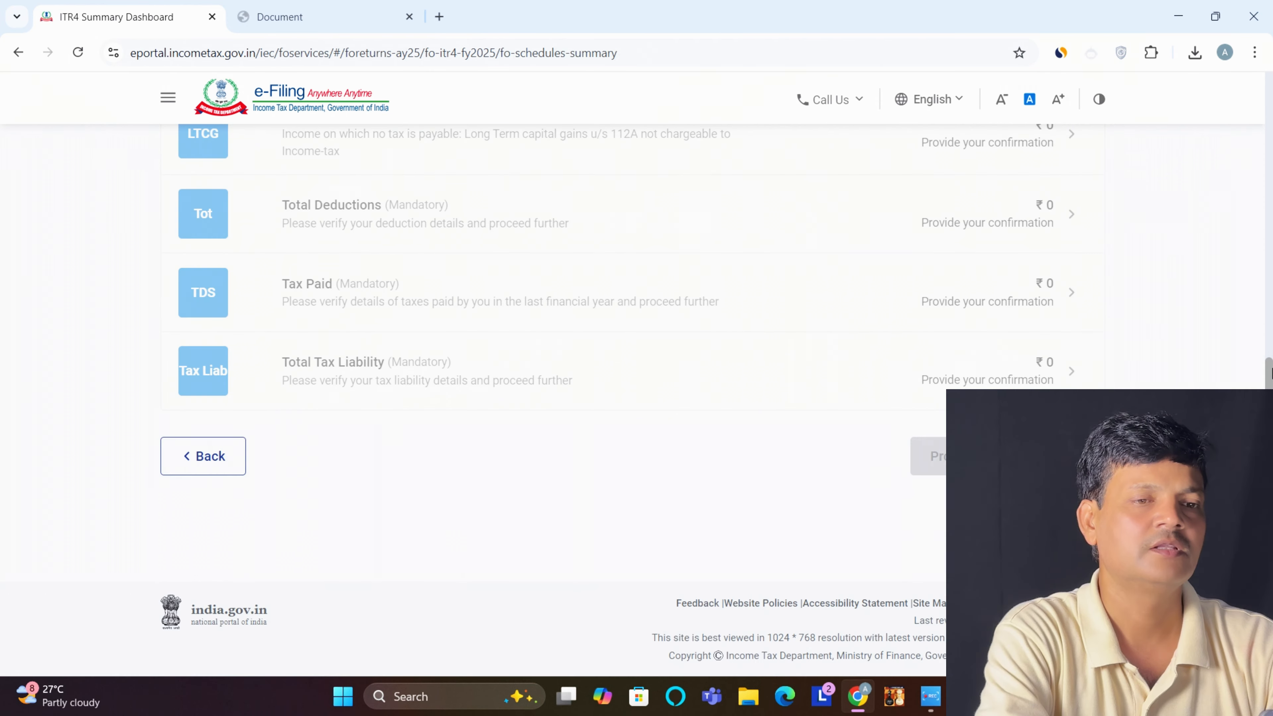
scroll(574, 401, "up", 8)
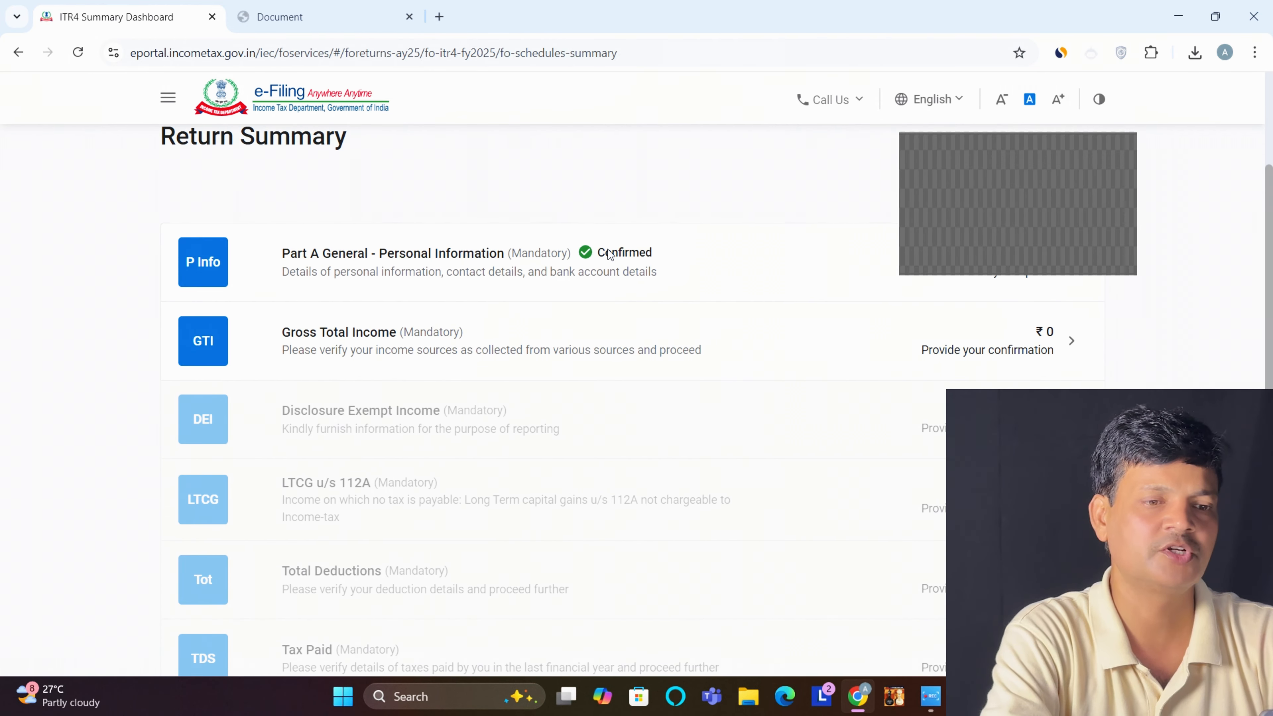
left_click(612, 337)
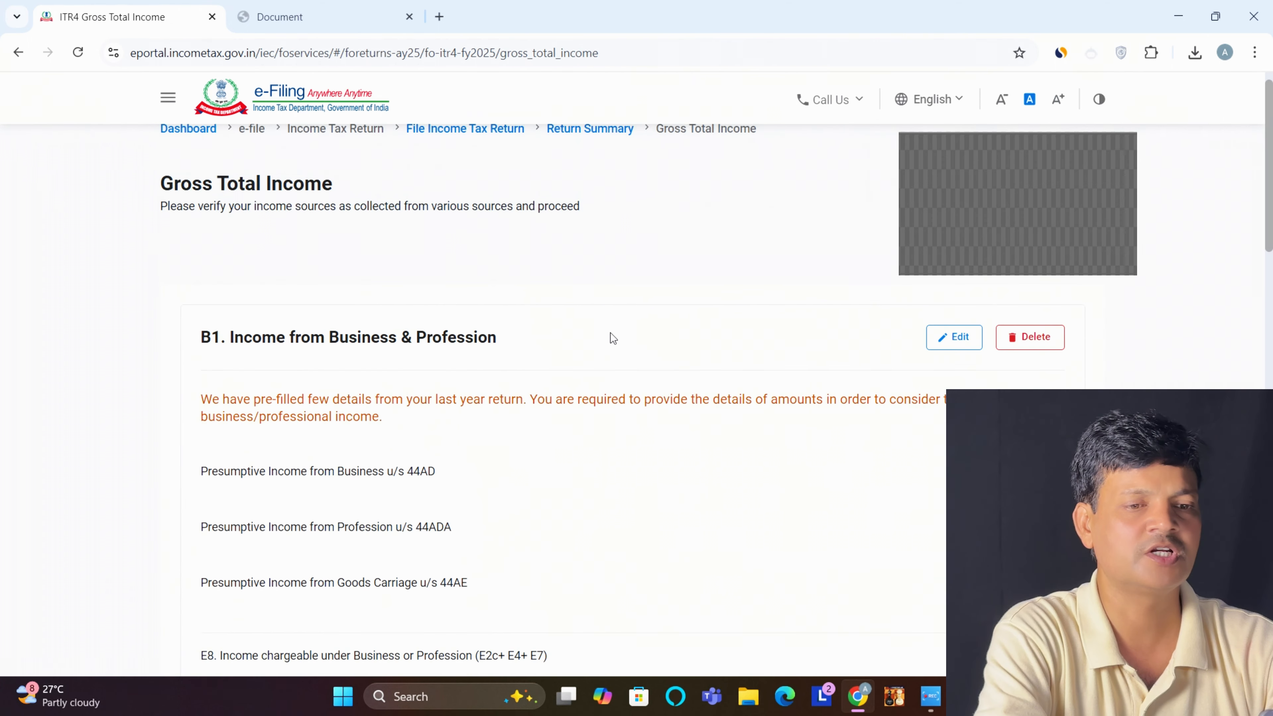
left_click_drag(1269, 162, 1269, 179)
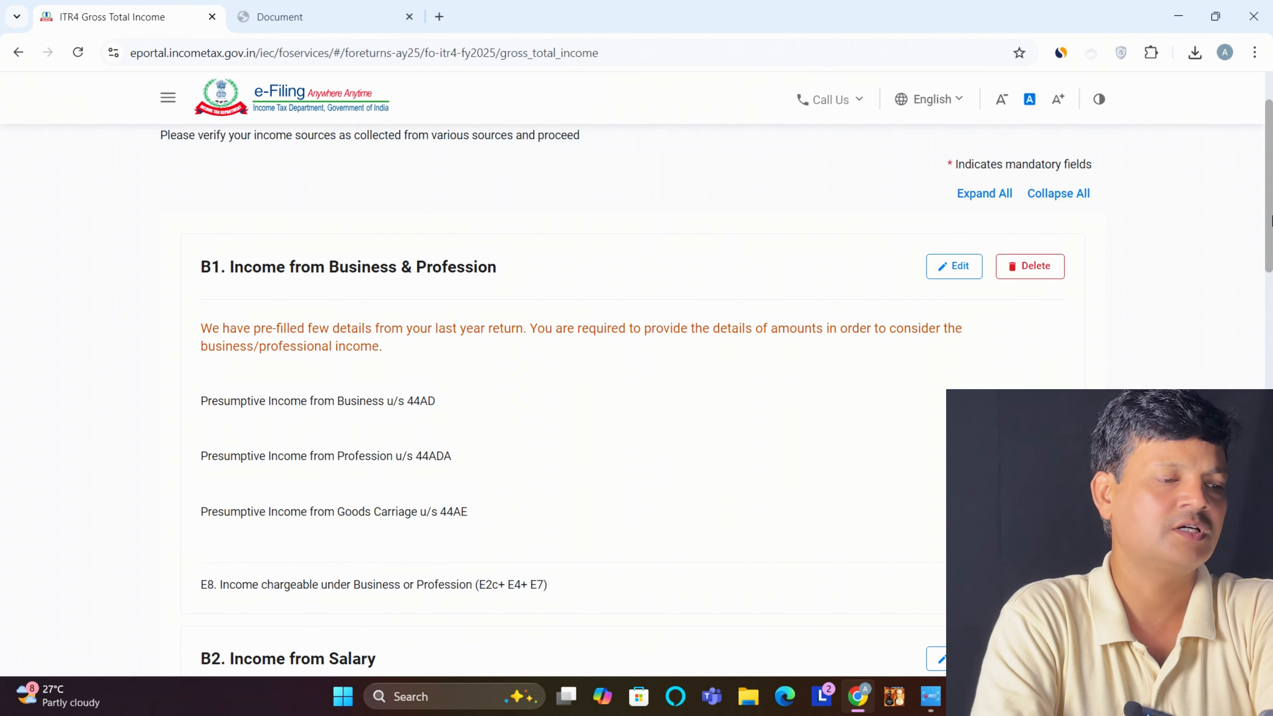
mouse_move(1271, 214)
left_mouse_down()
mouse_move(1271, 268)
mouse_move(1271, 229)
left_mouse_up()
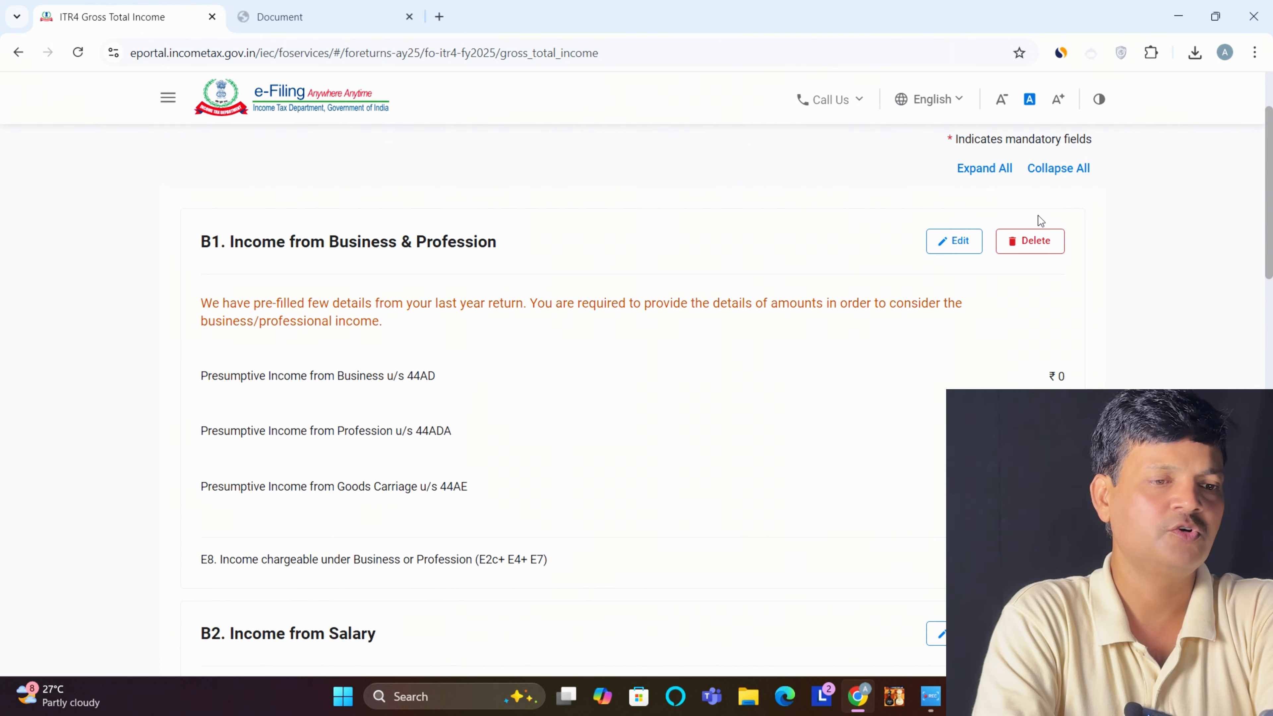
left_click(954, 239)
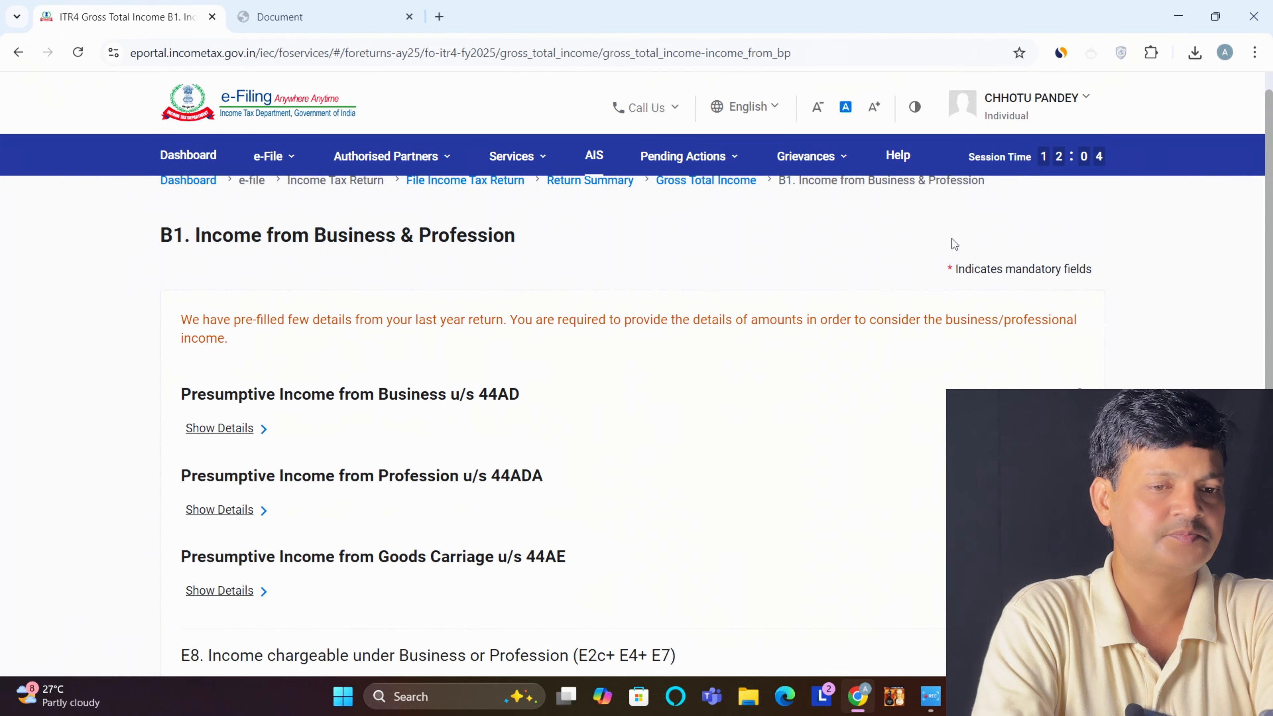
Add the 44AD business 'M/S NAVYA READYMADE SALE' with business code 09028 (wholesale and retail)
left_click_drag(1271, 177, 1271, 239)
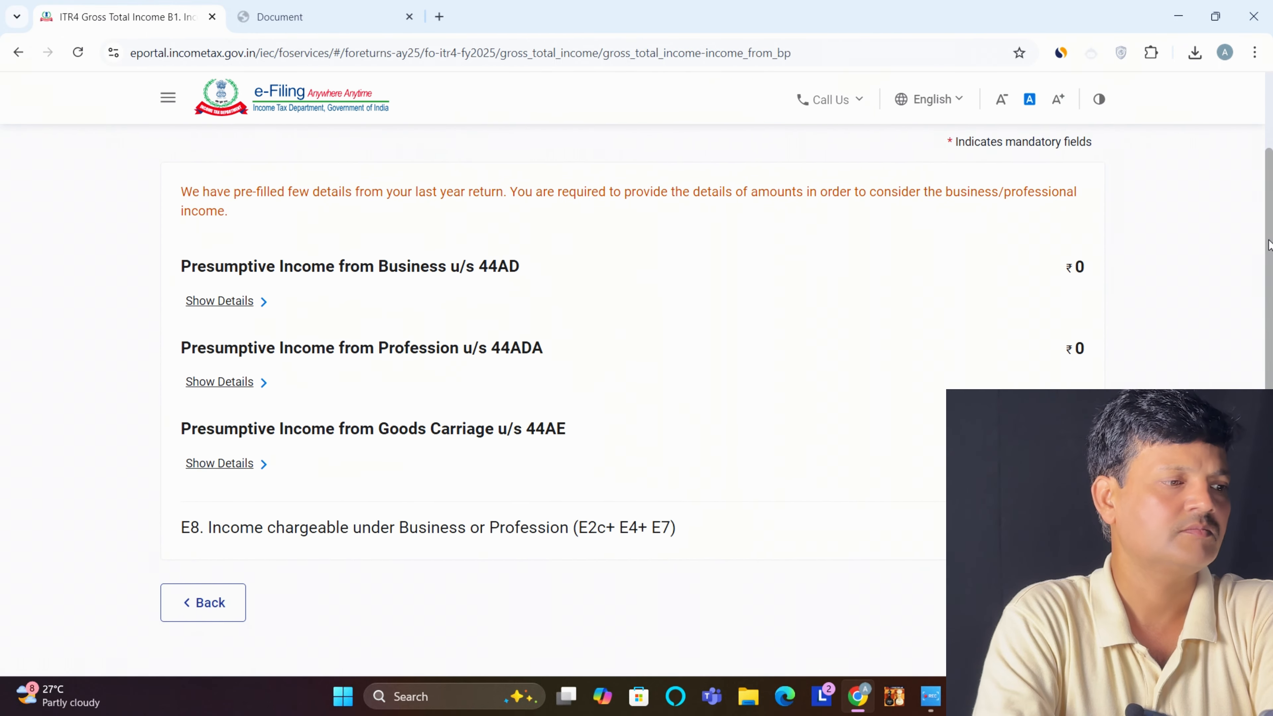
left_click(219, 302)
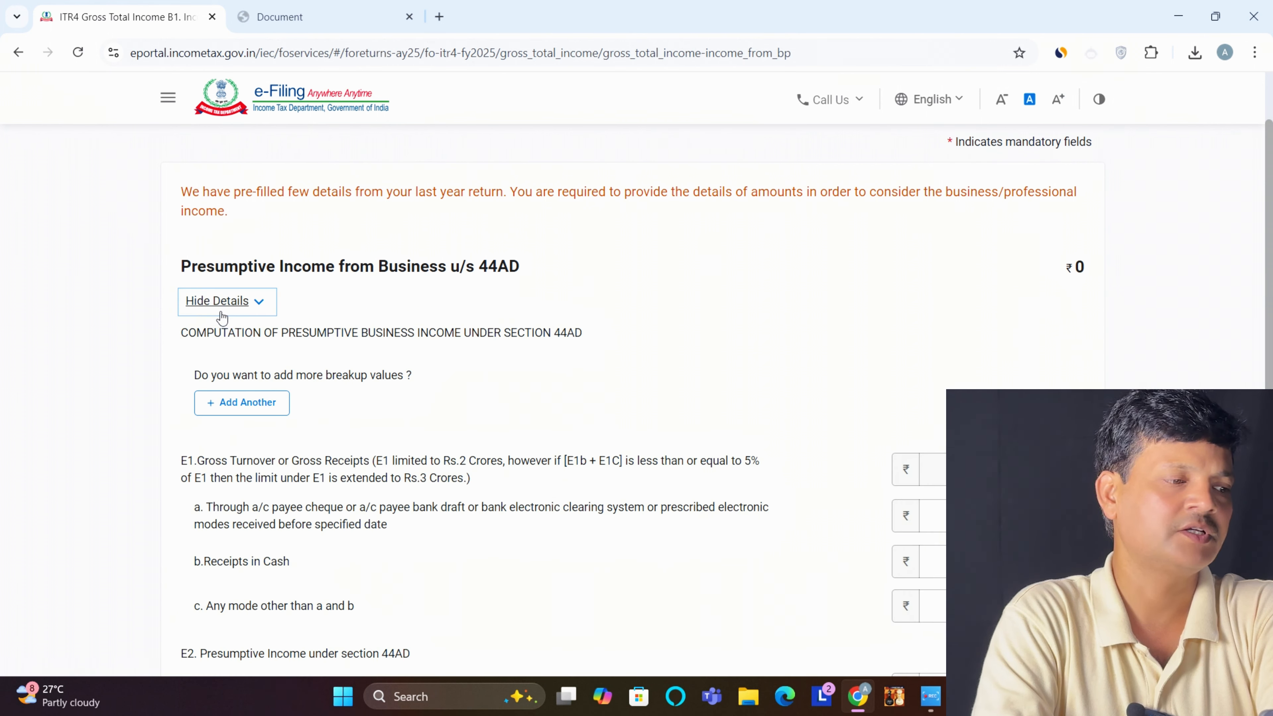
left_click(258, 403)
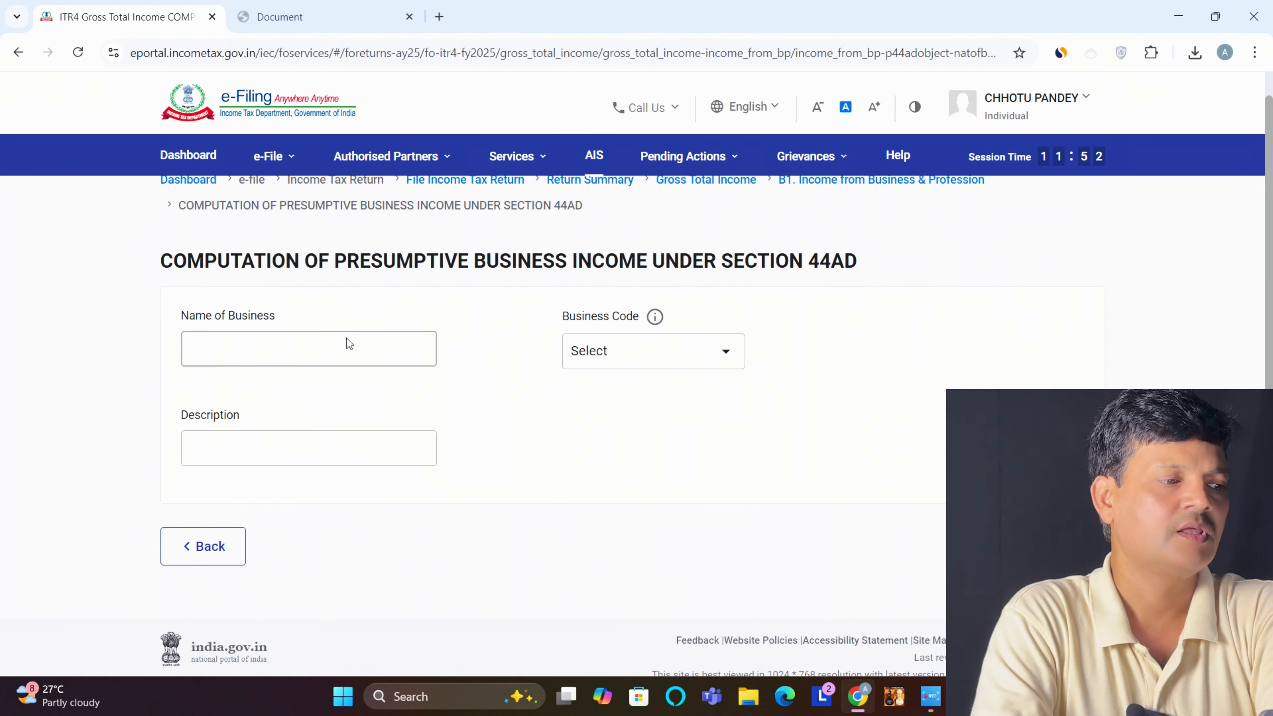
left_click(335, 347)
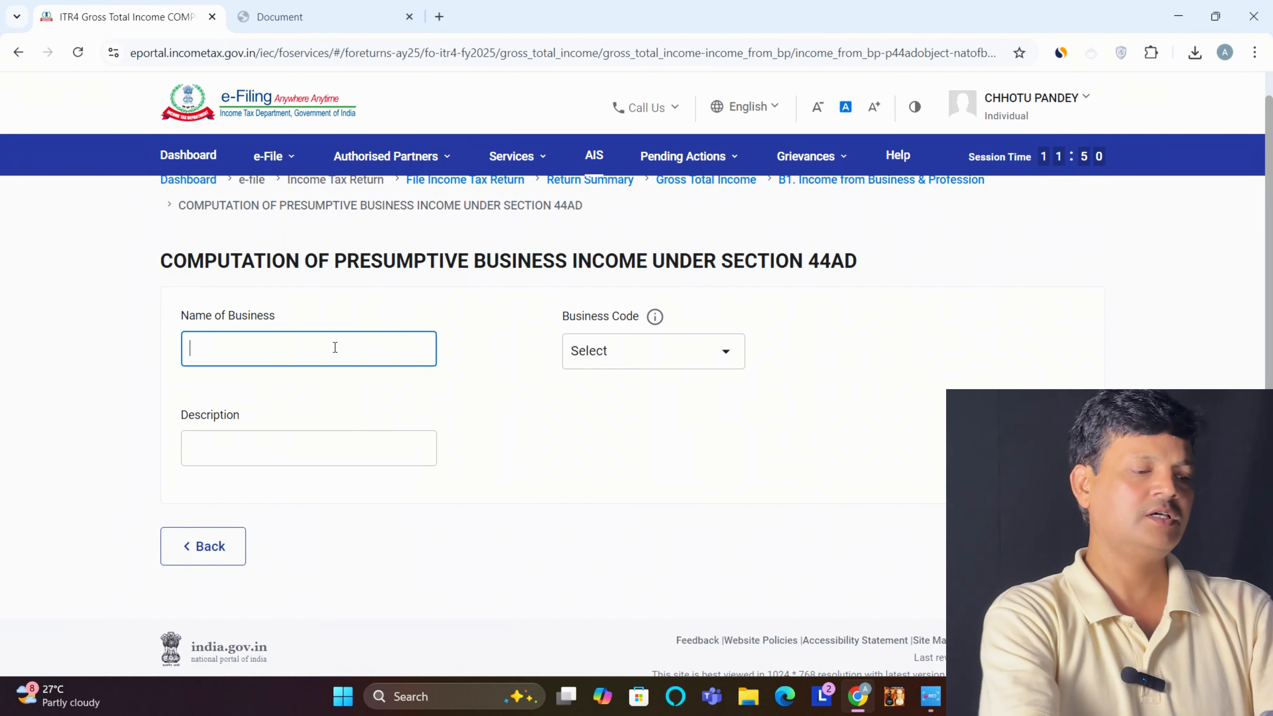
type("M/S NAVYA READYMADE SALE")
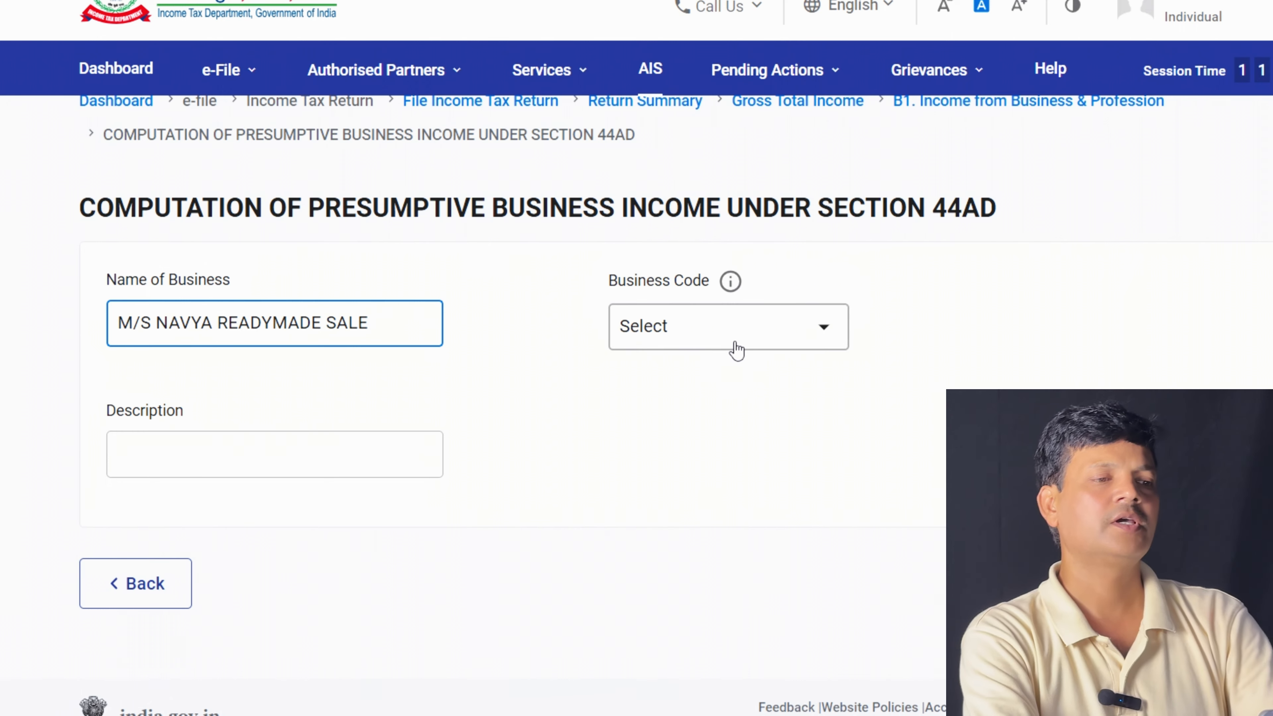
left_click(737, 350)
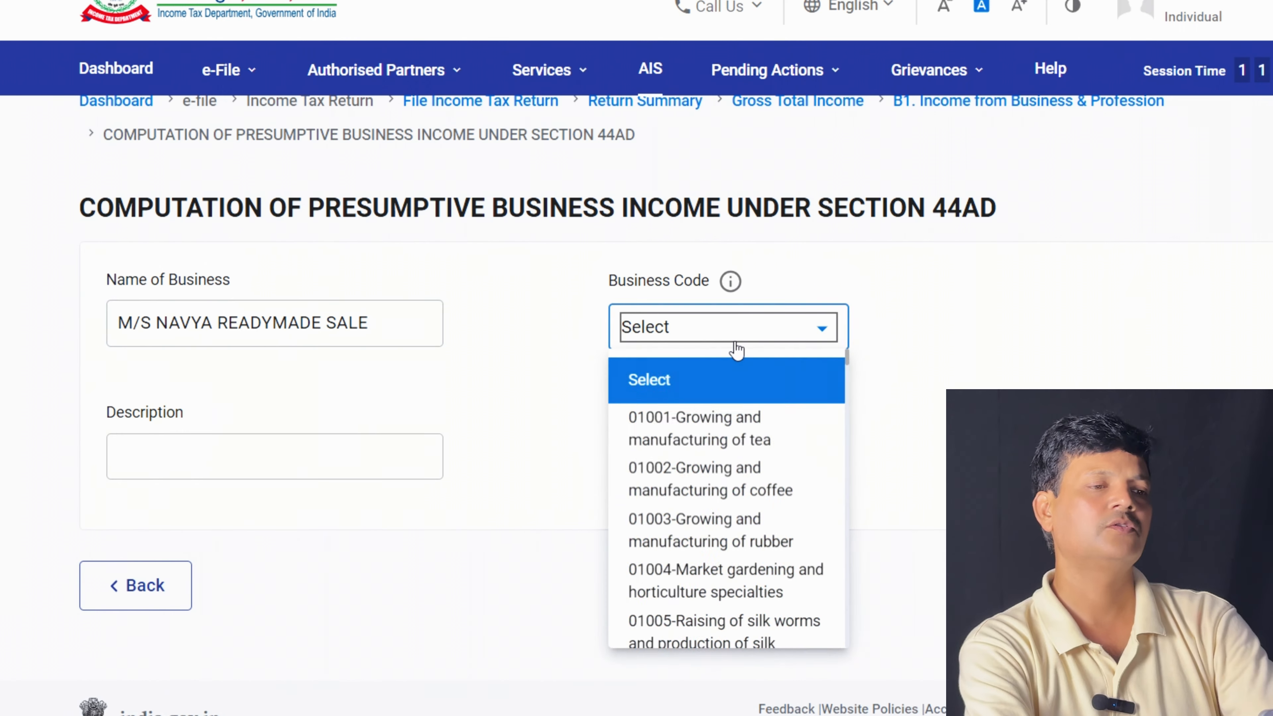
key("Down")
key("Down")
key("Down")
key("Down")
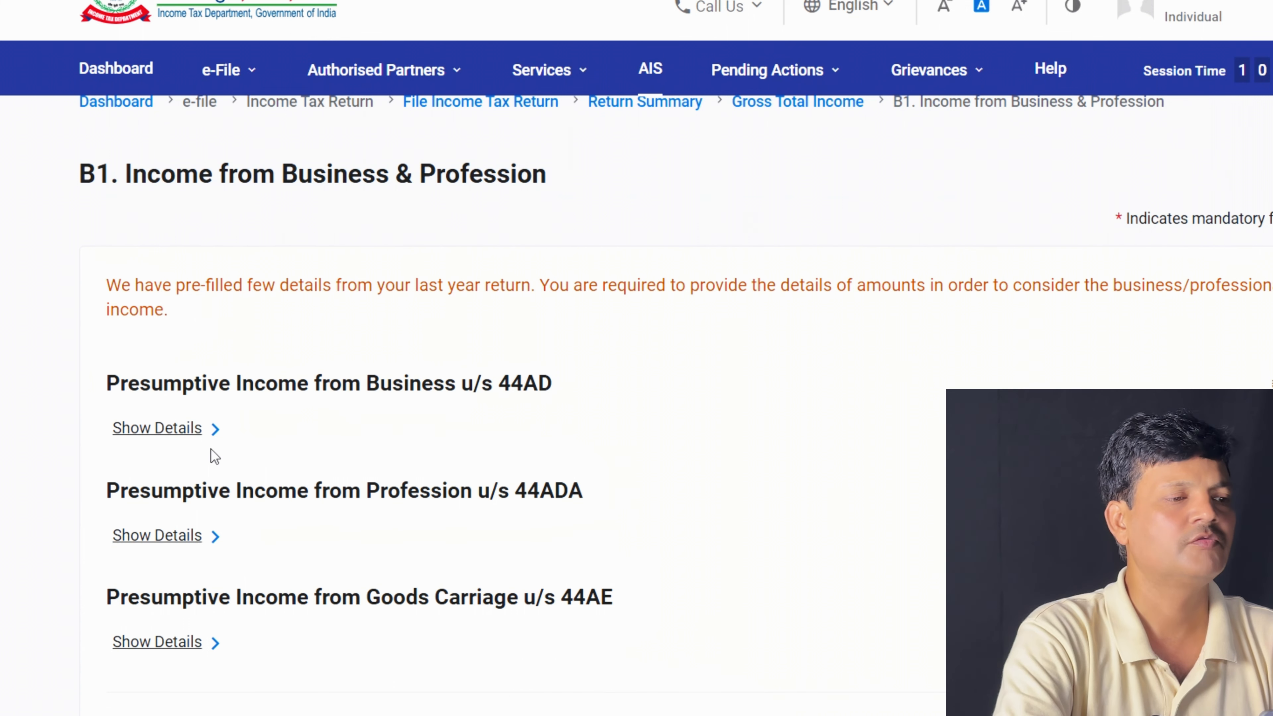
left_click(152, 428)
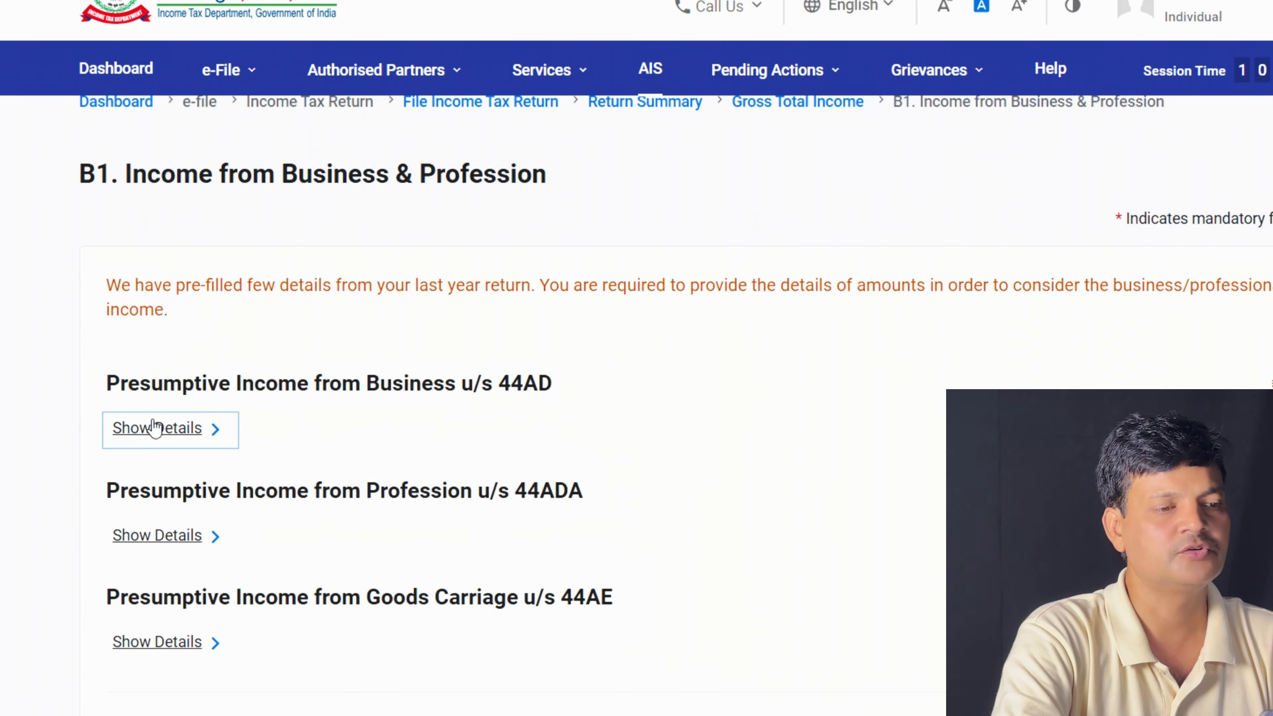
Enter 1425360 as 44AD receipts in cash, fixing a mistyped value, so turnover recalculates
scroll(152, 428, "down", 8)
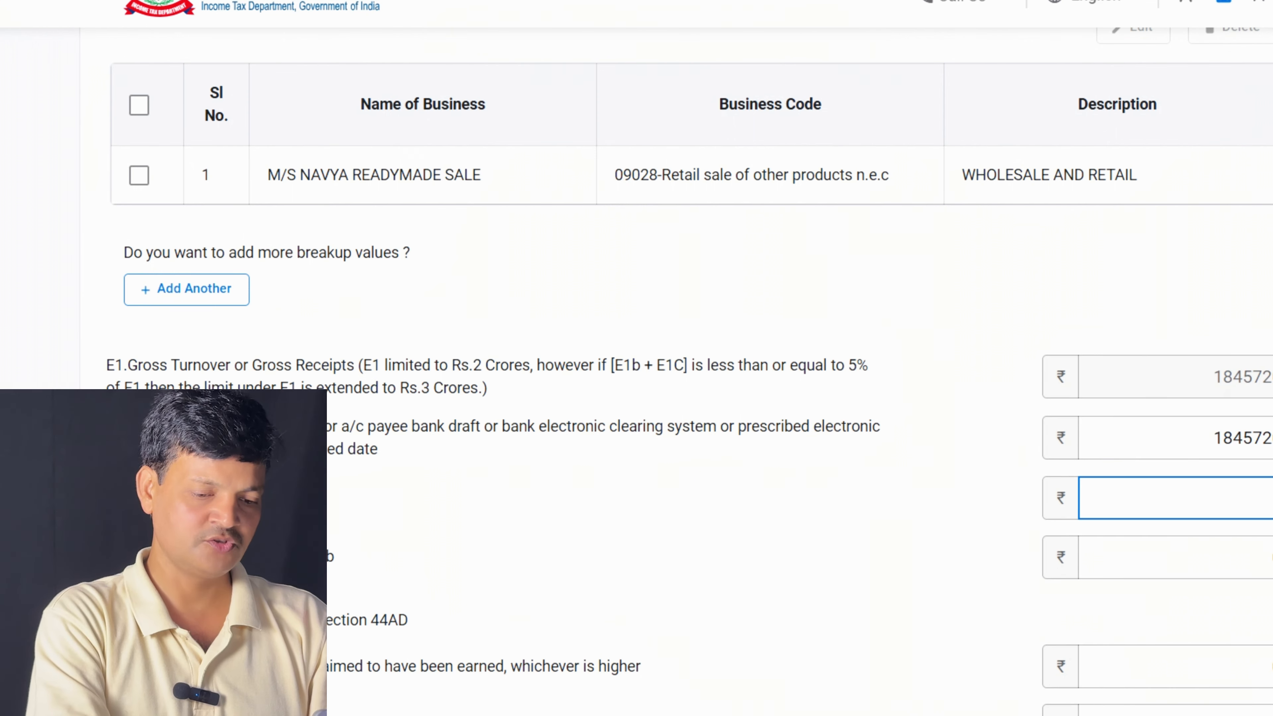
type("545")
key("BackSpace")
key("BackSpace")
key("BackSpace")
key("BackSpace")
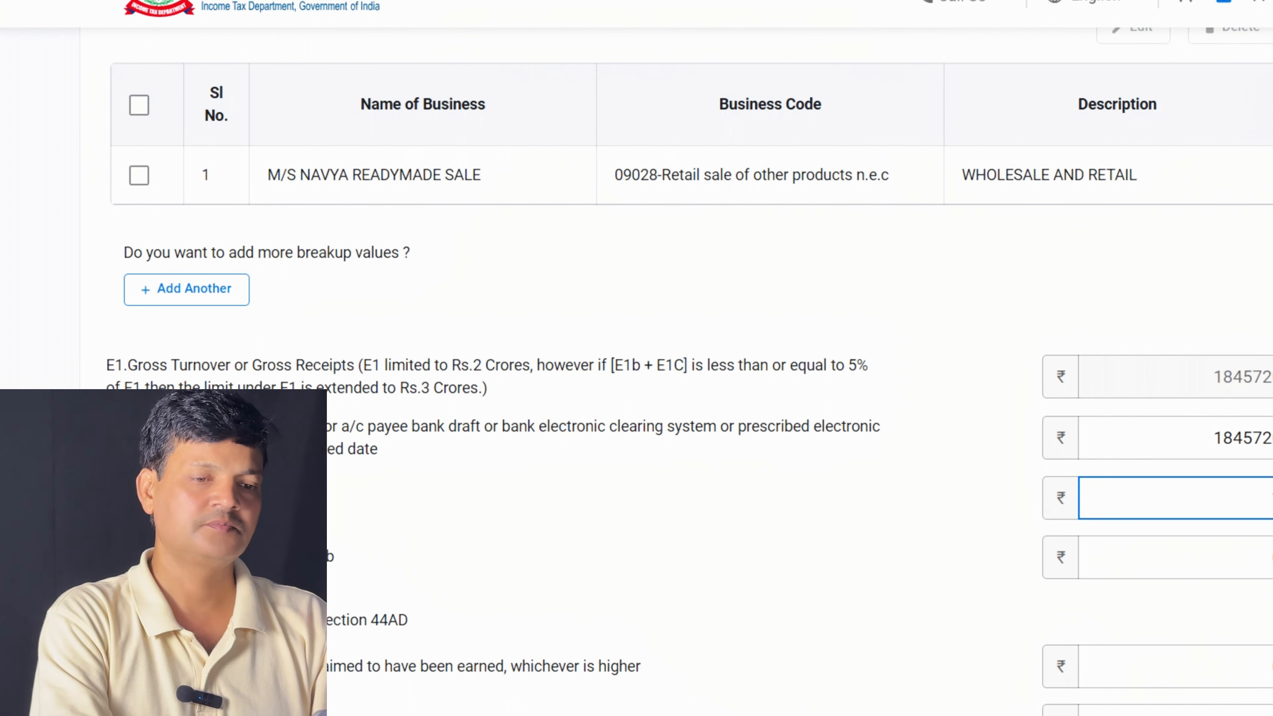
type("1425360")
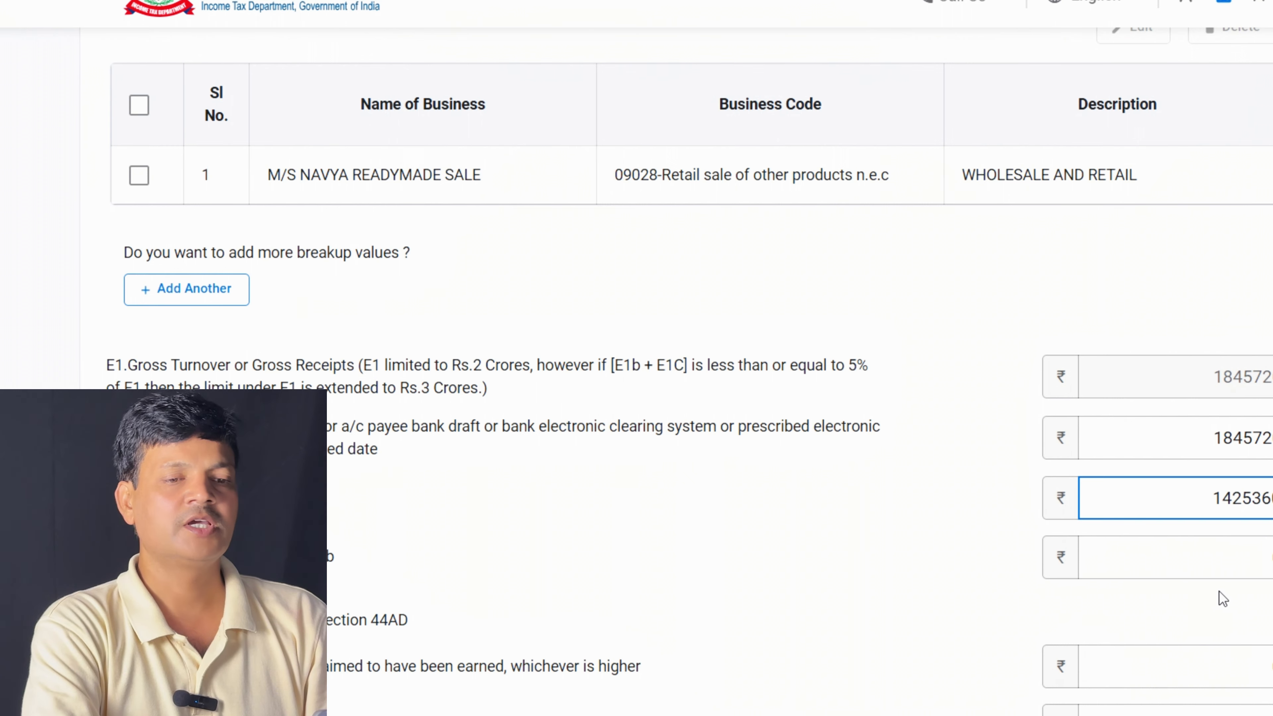
scroll(702, 371, "down", 1)
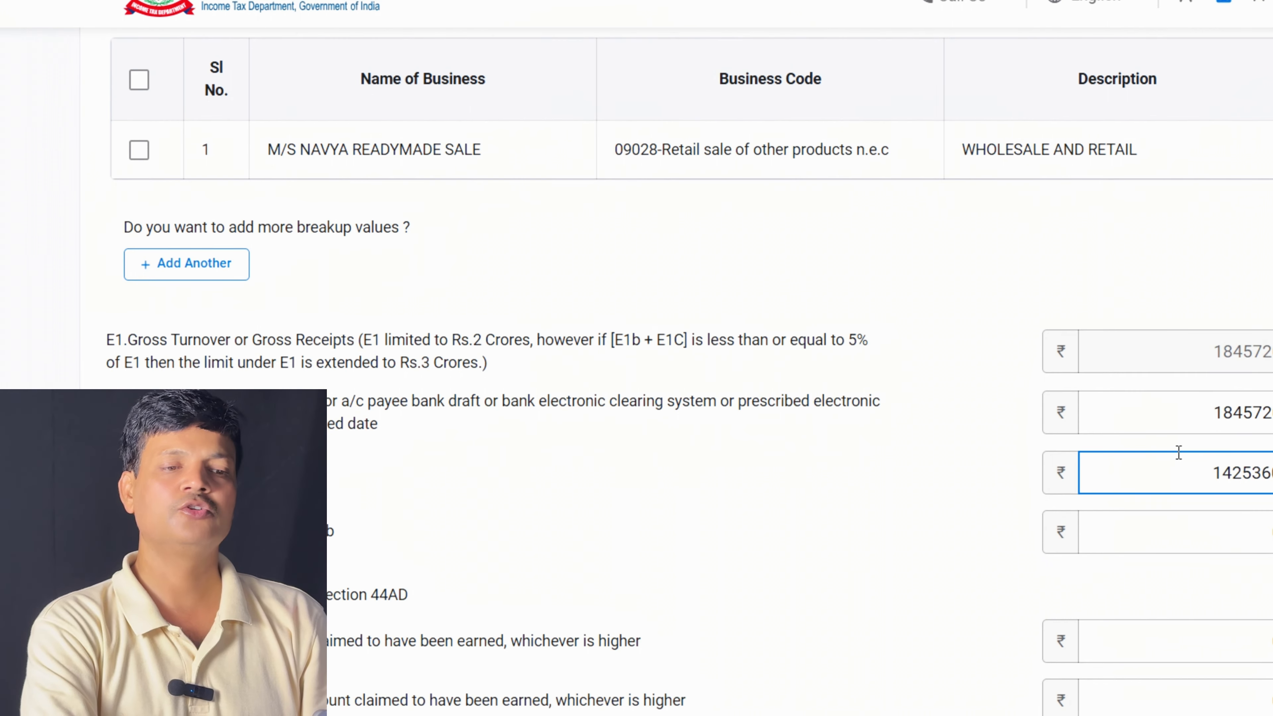
left_click(1149, 508)
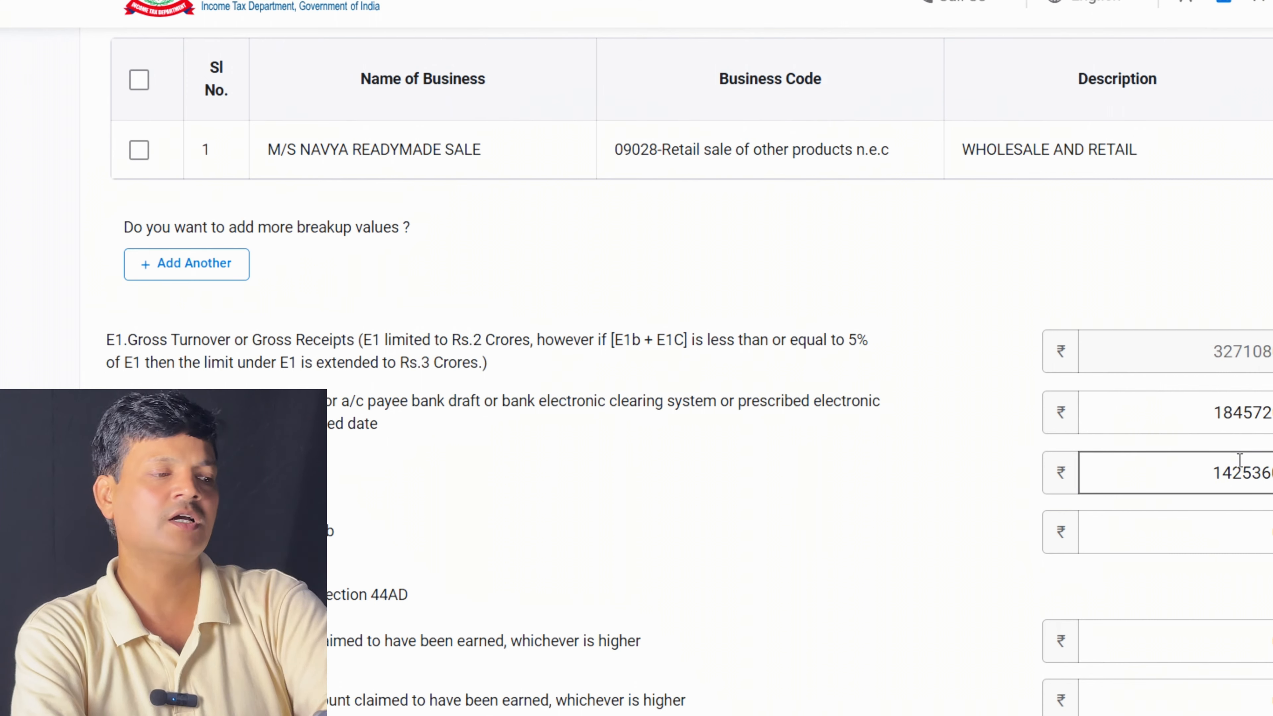
scroll(883, 471, "down", 3)
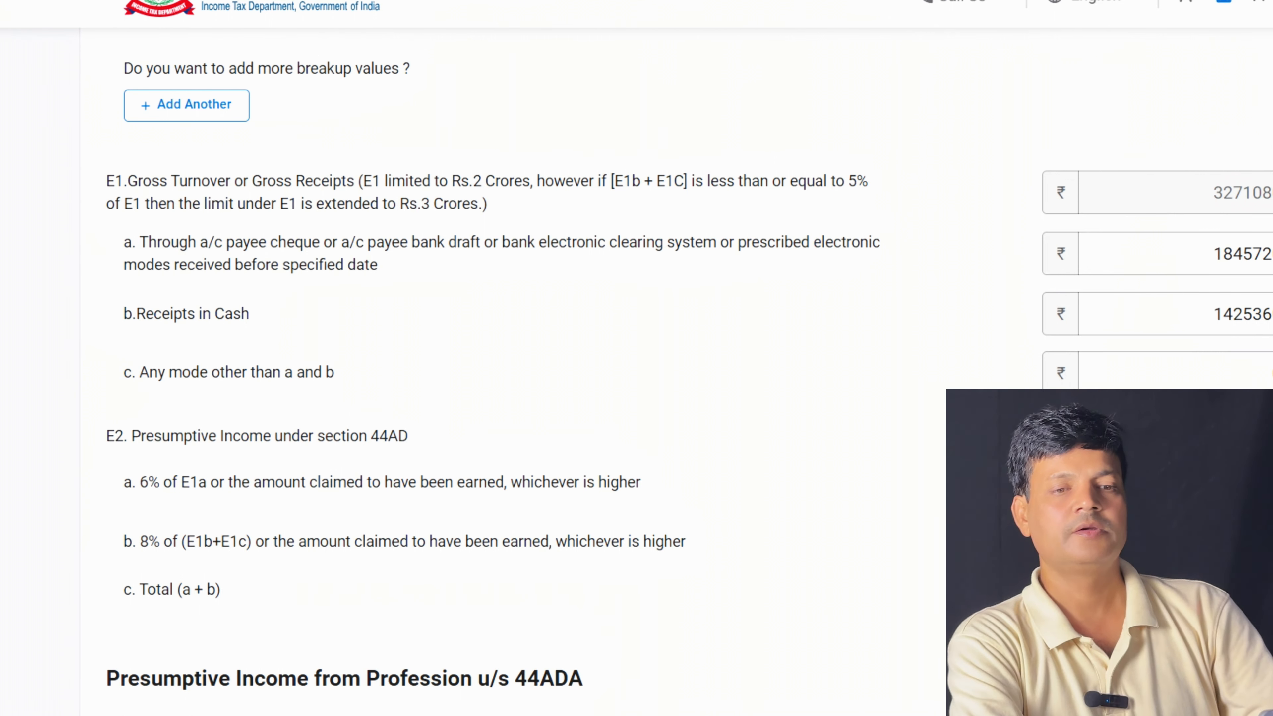
Check the 44ADA and 44AE presumptive income details
scroll(502, 371, "down", 2)
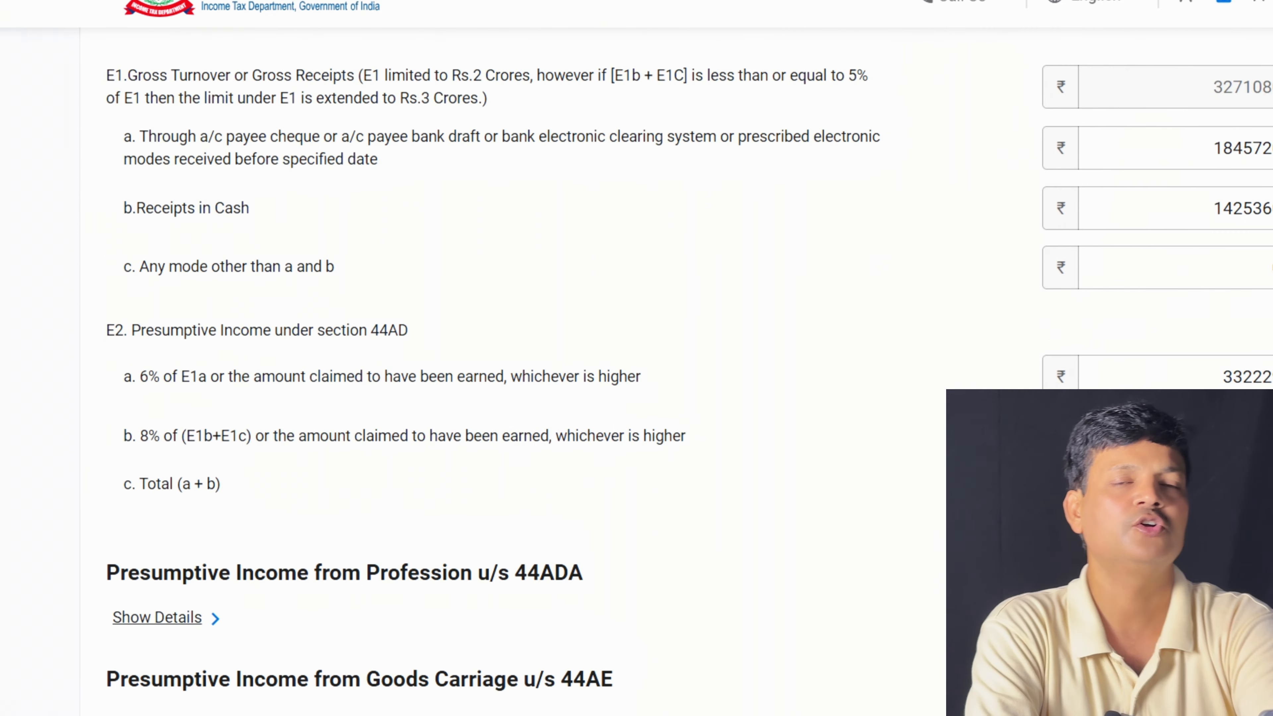
scroll(697, 372, "down", 5)
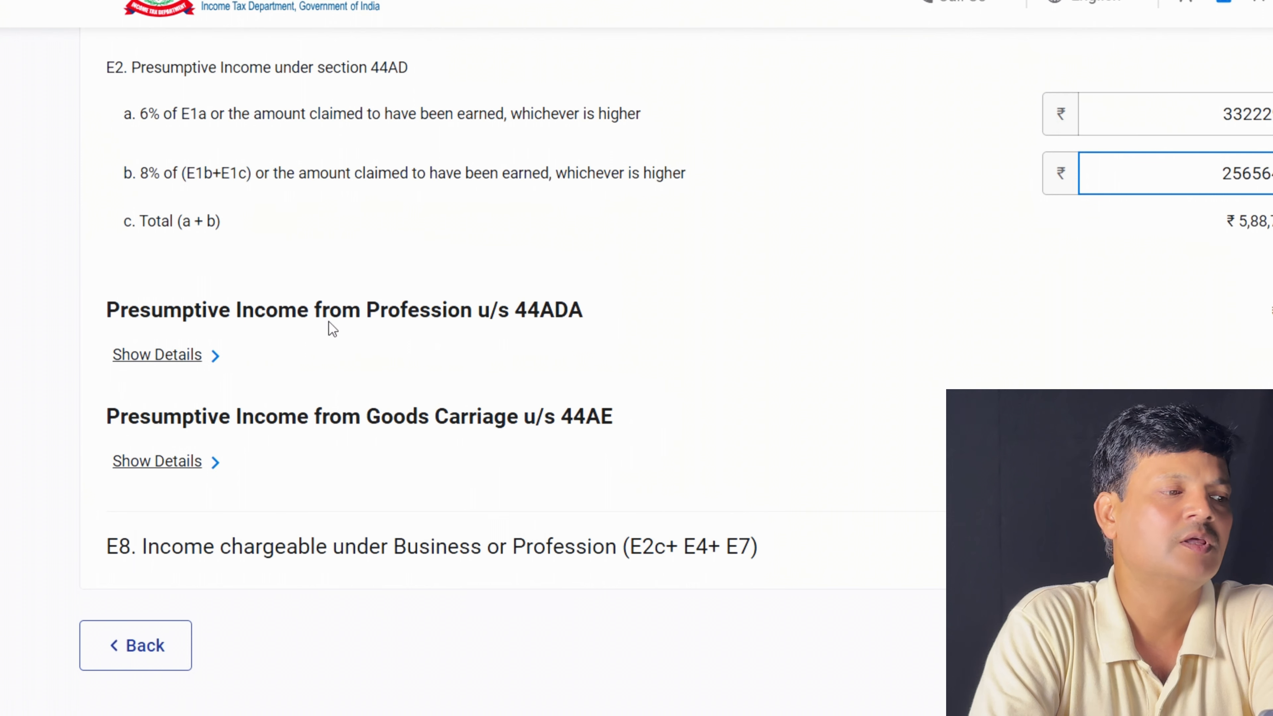
left_click(165, 362)
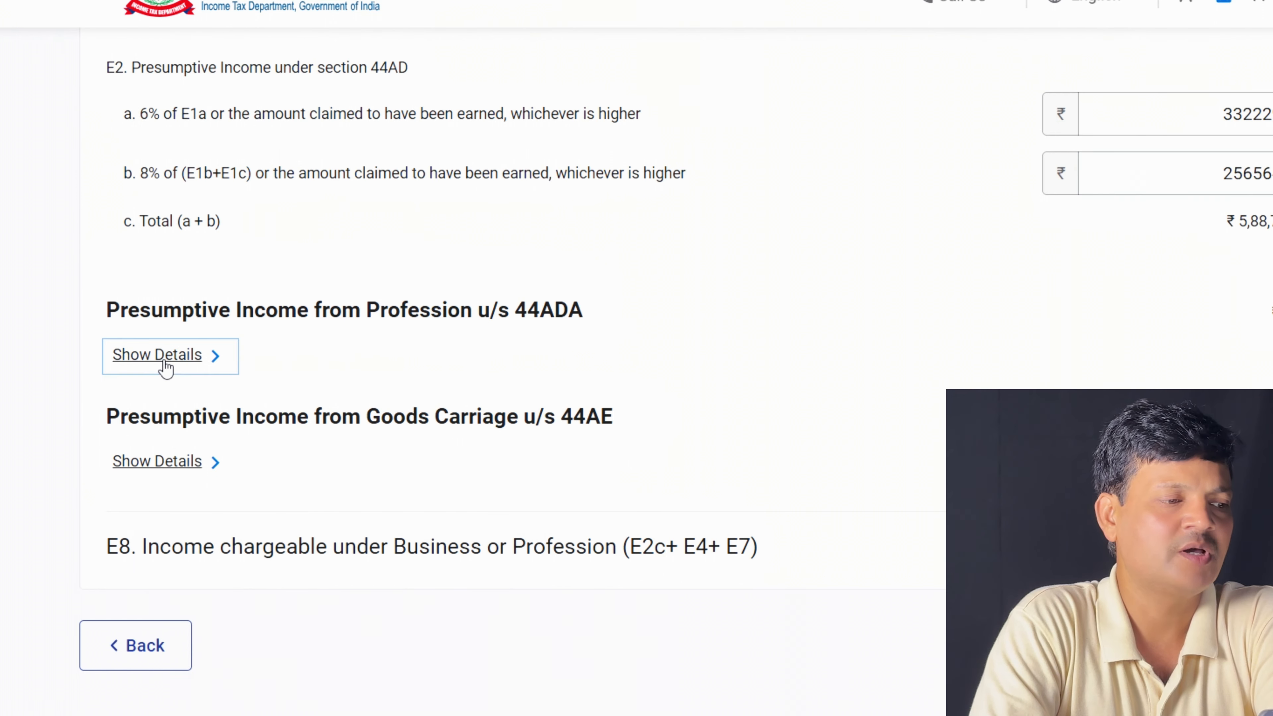
left_click(165, 362)
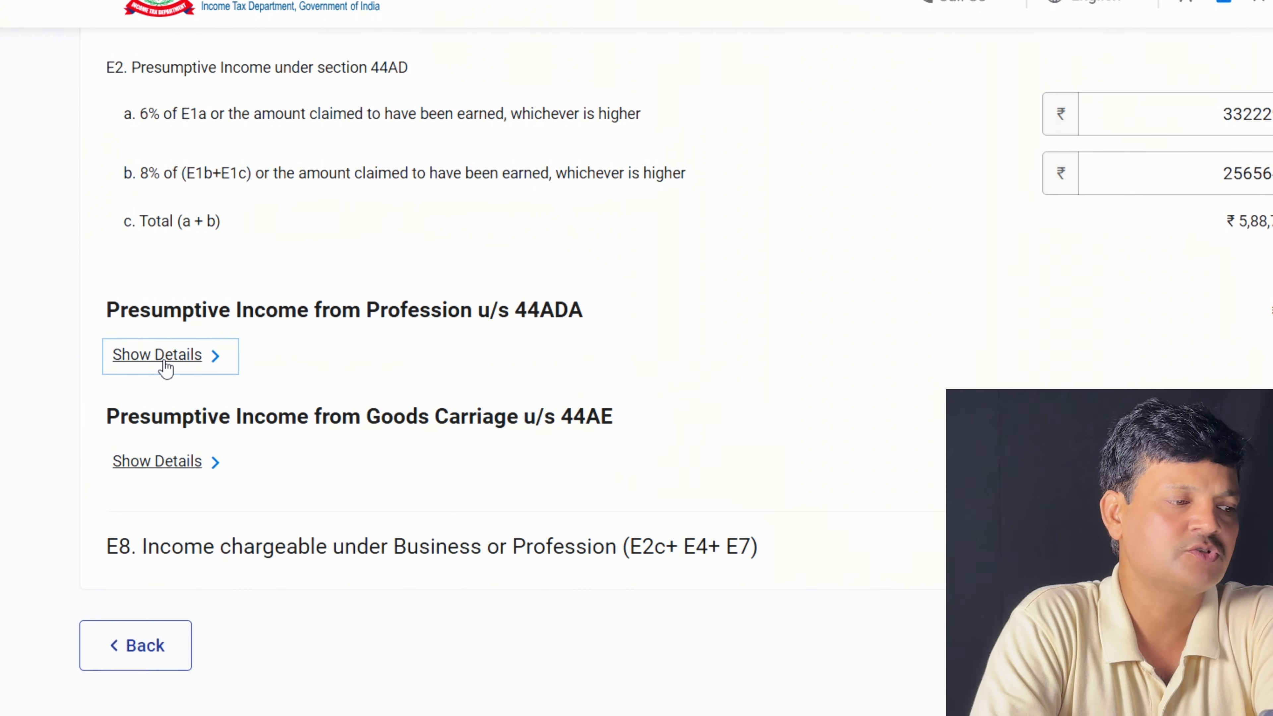
left_click(156, 470)
left_click(155, 469)
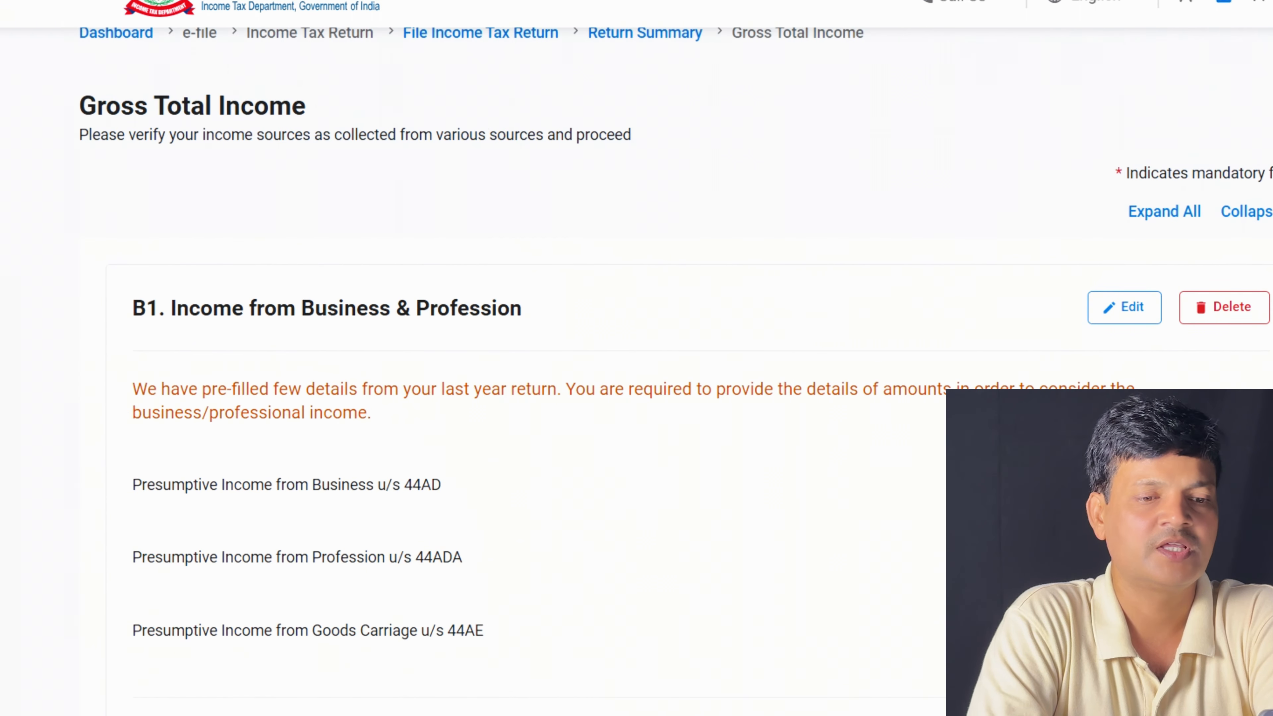
Review schedules B2–B4 and return to the summary with Gross Total Income ₹5,88,793
scroll(502, 351, "down", 10)
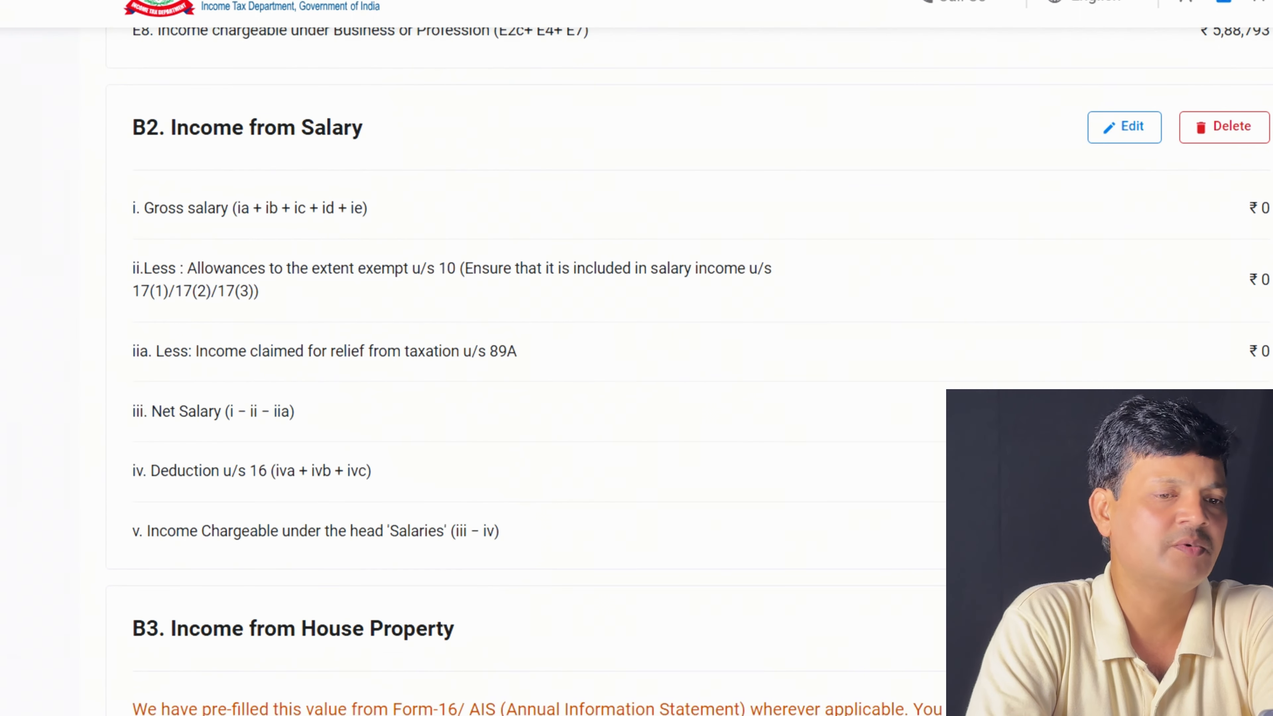
scroll(501, 351, "up", 10)
scroll(501, 351, "down", 8)
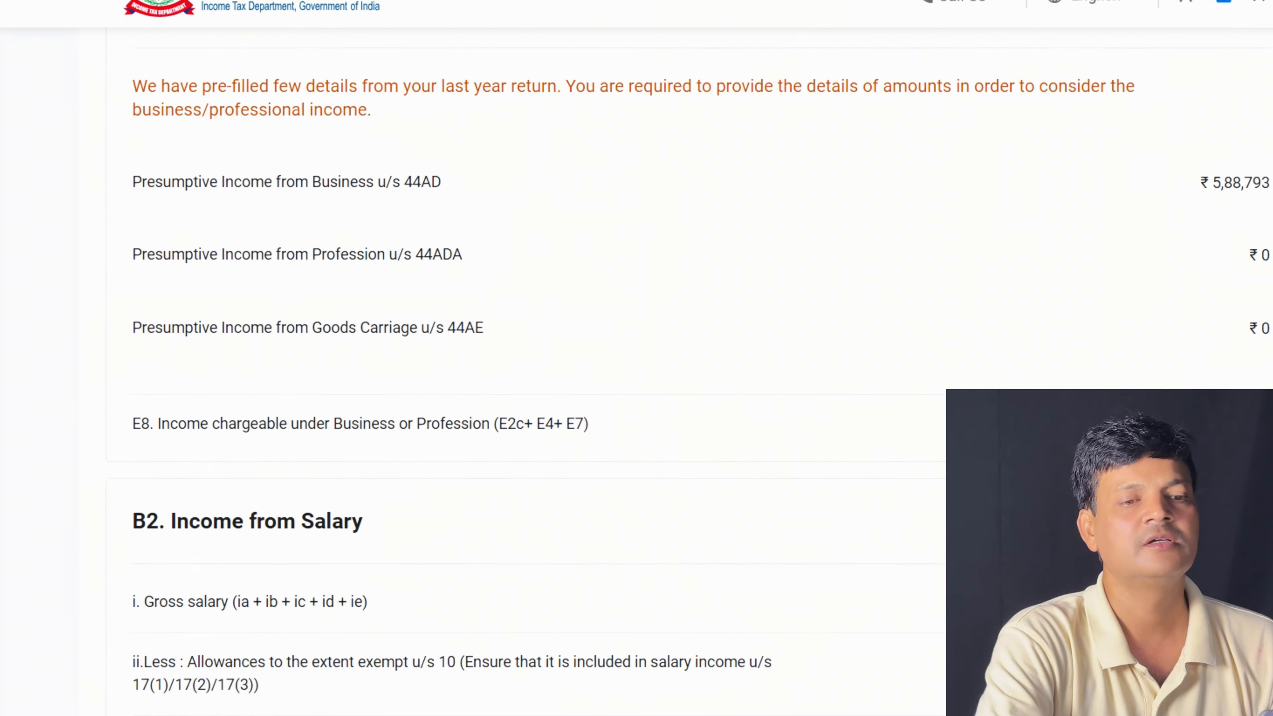
scroll(501, 351, "down", 12)
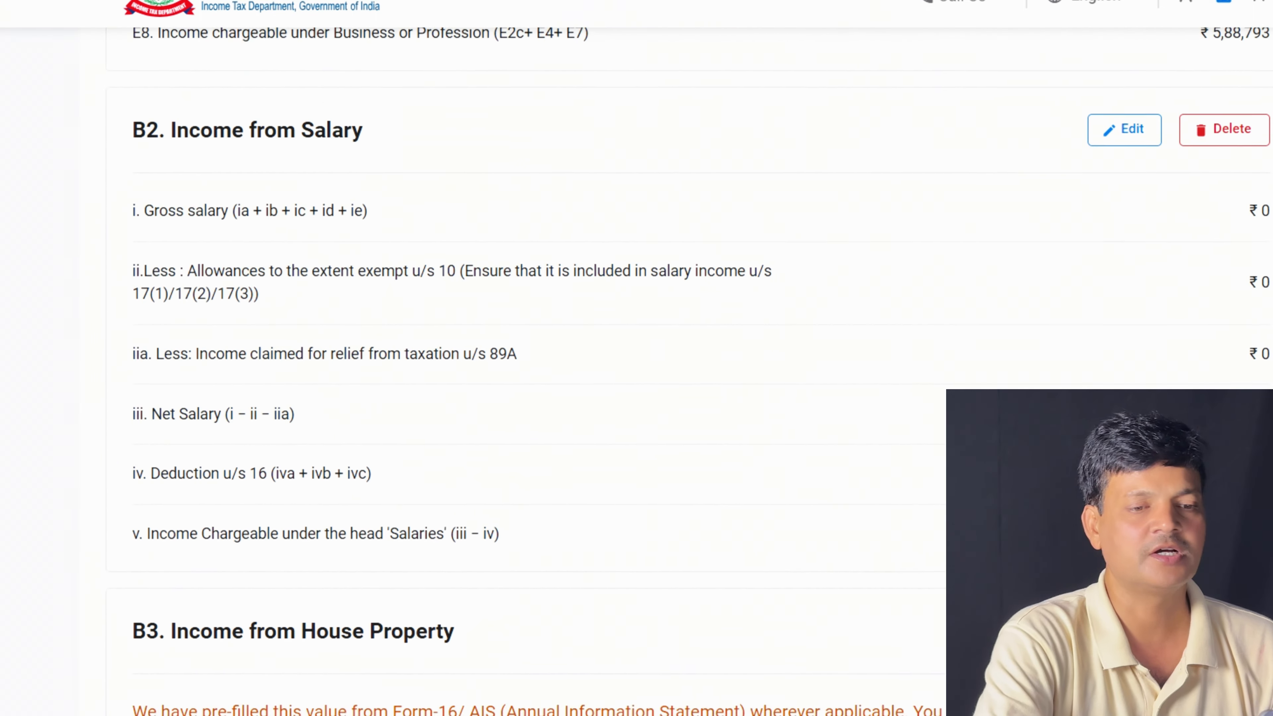
scroll(501, 351, "down", 1)
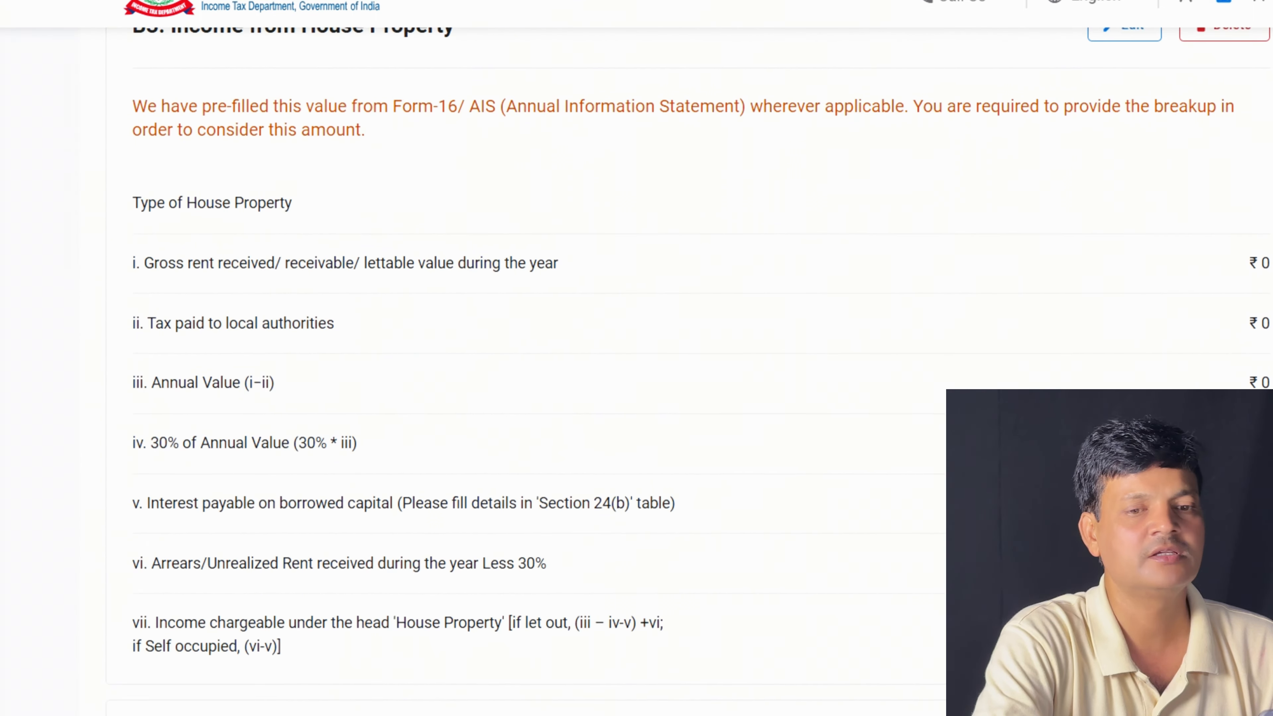
scroll(501, 351, "down", 10)
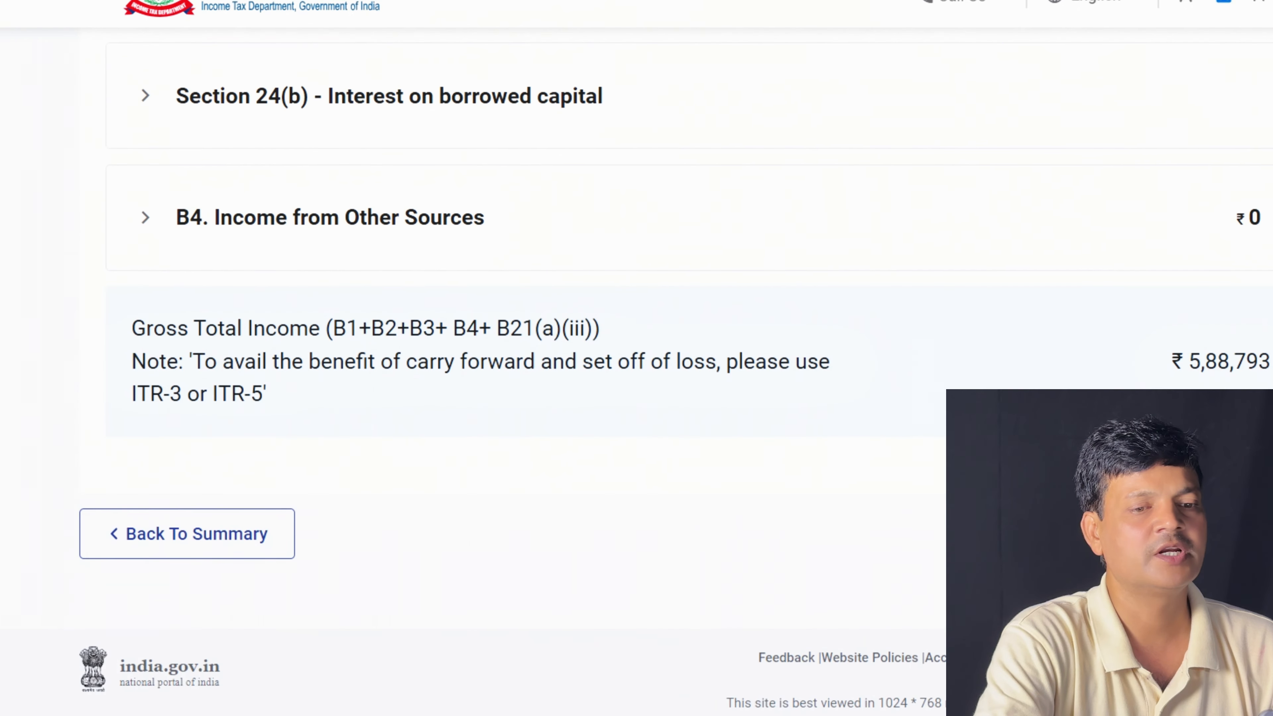
left_click(1254, 533)
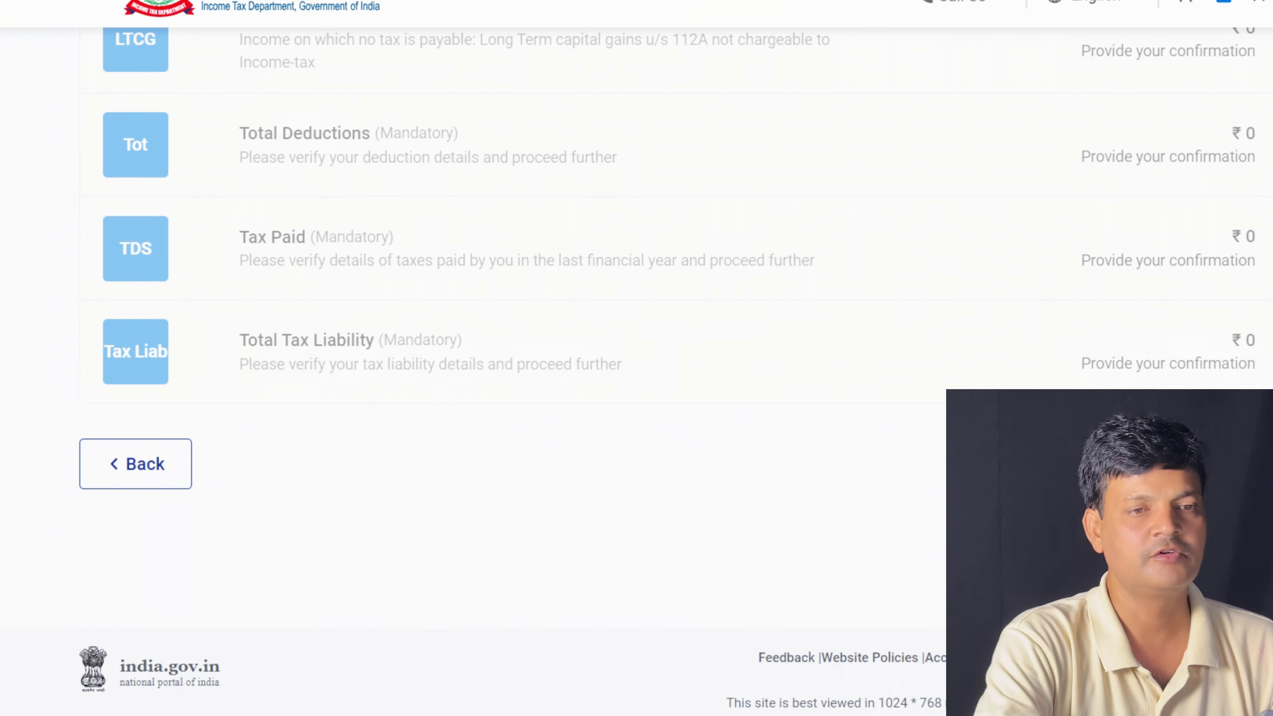
Fill business financial particulars: creditors ₹54,250, fixed assets ₹5,62,500, inventories ₹8,75,200, cash ₹1,25,400
scroll(601, 351, "up", 10)
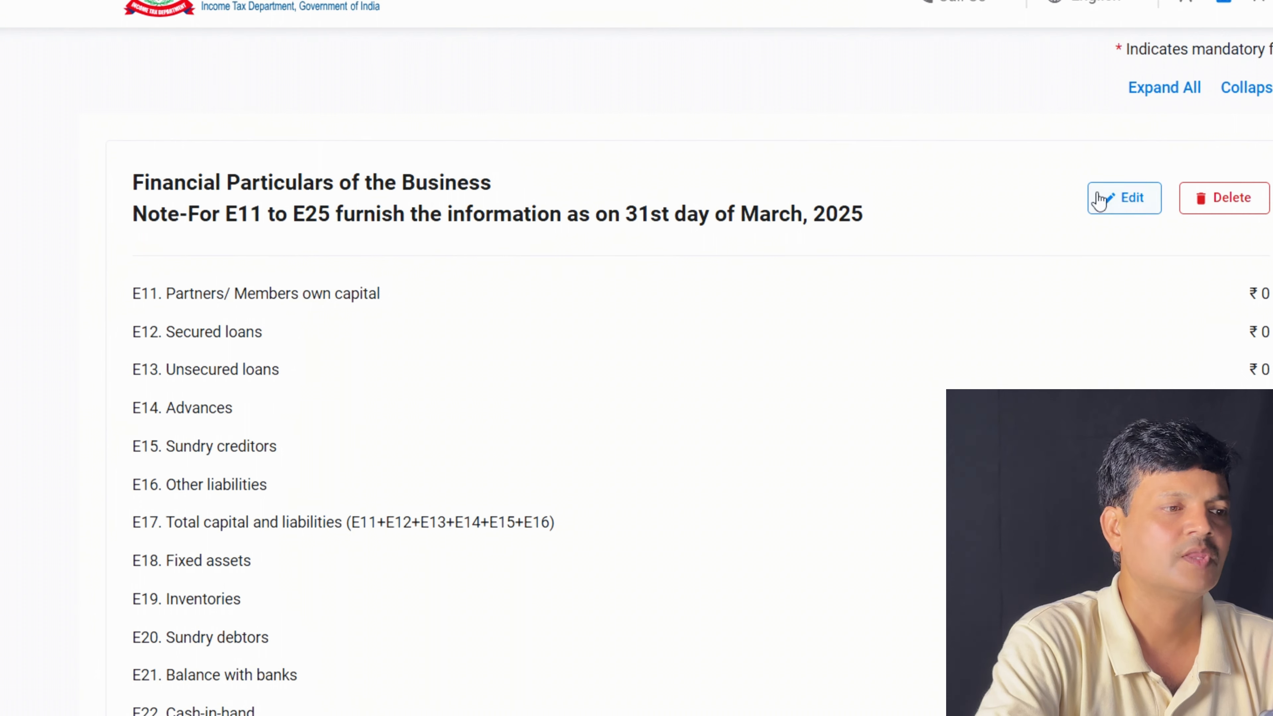
left_click(1109, 198)
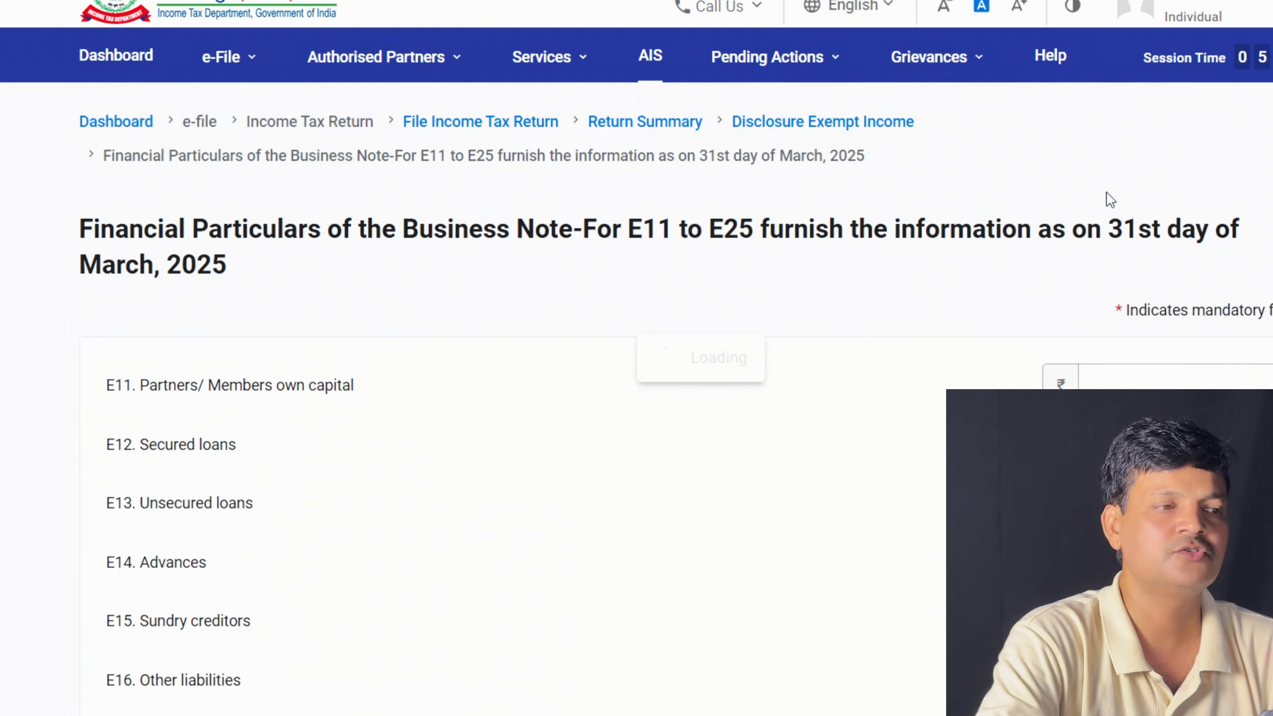
scroll(554, 391, "down", 4)
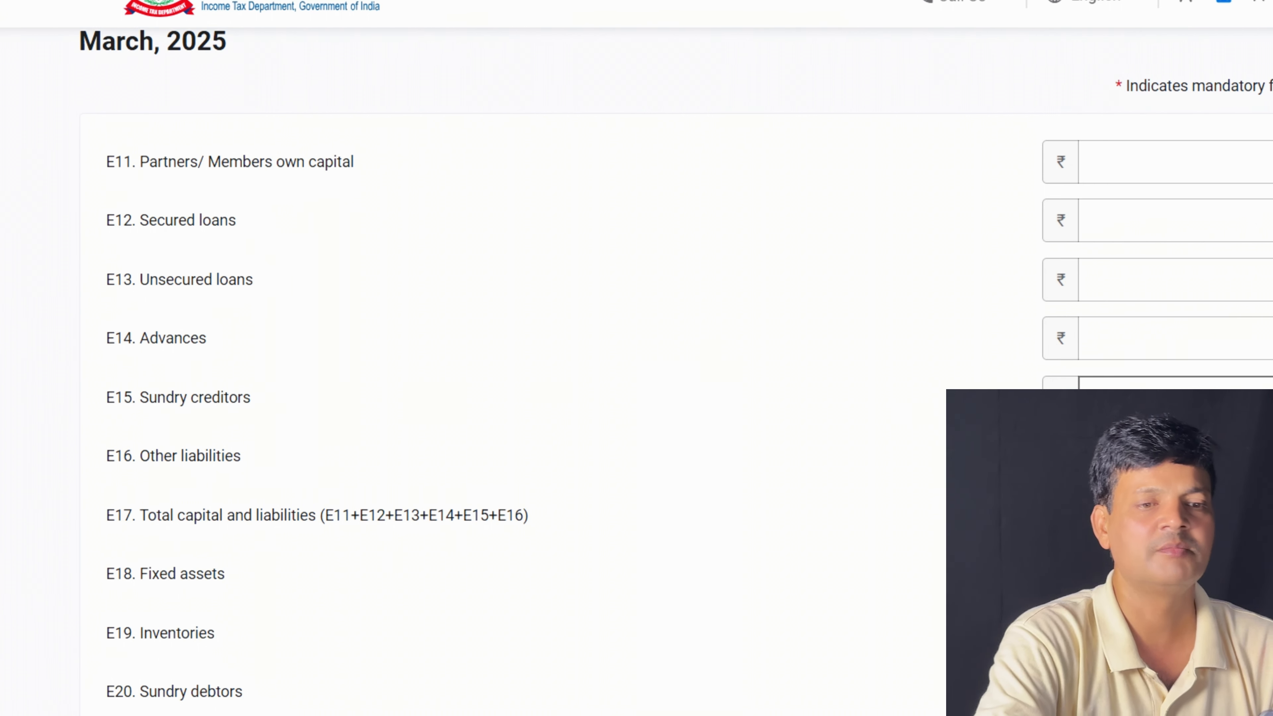
left_click(1271, 395)
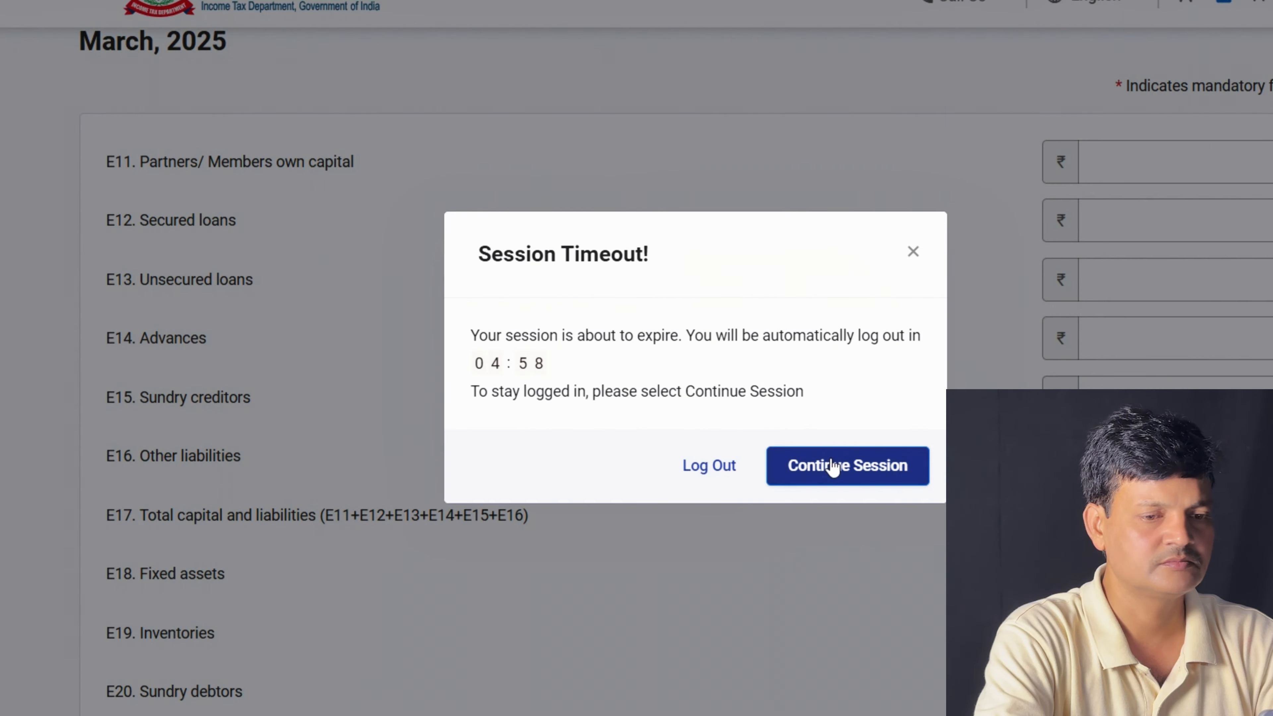
left_click(833, 467)
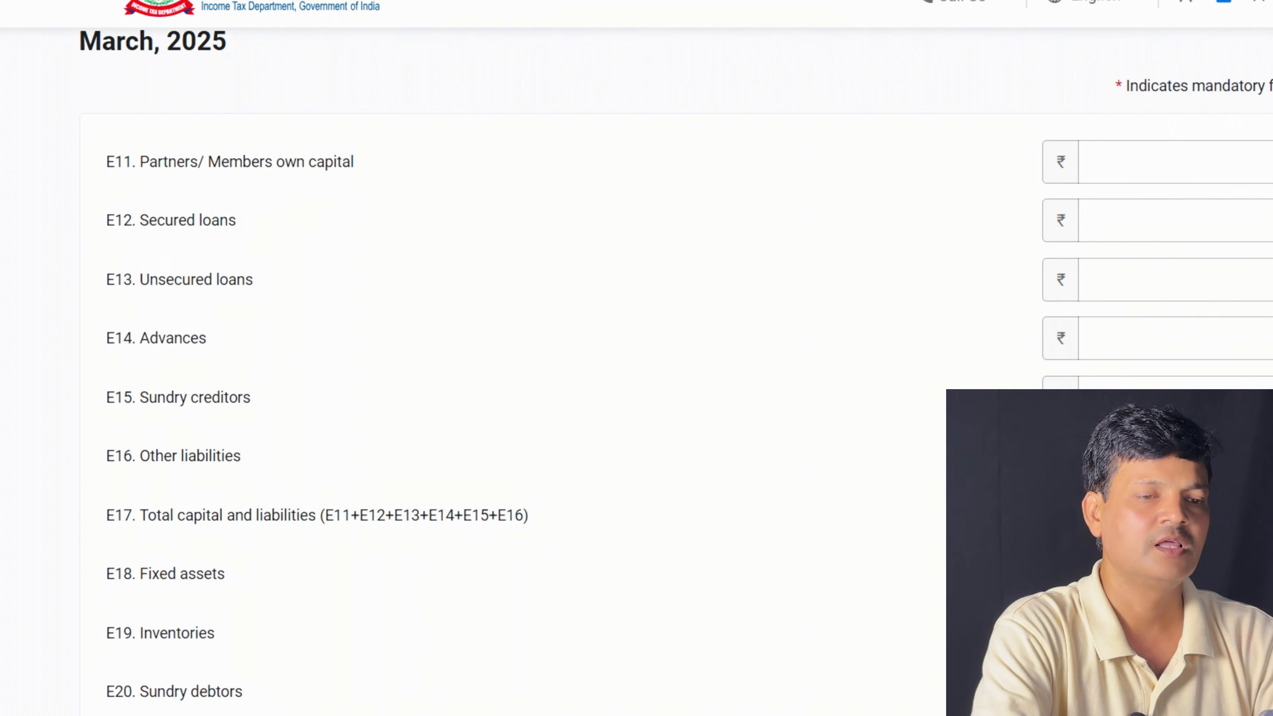
scroll(677, 371, "down", 1)
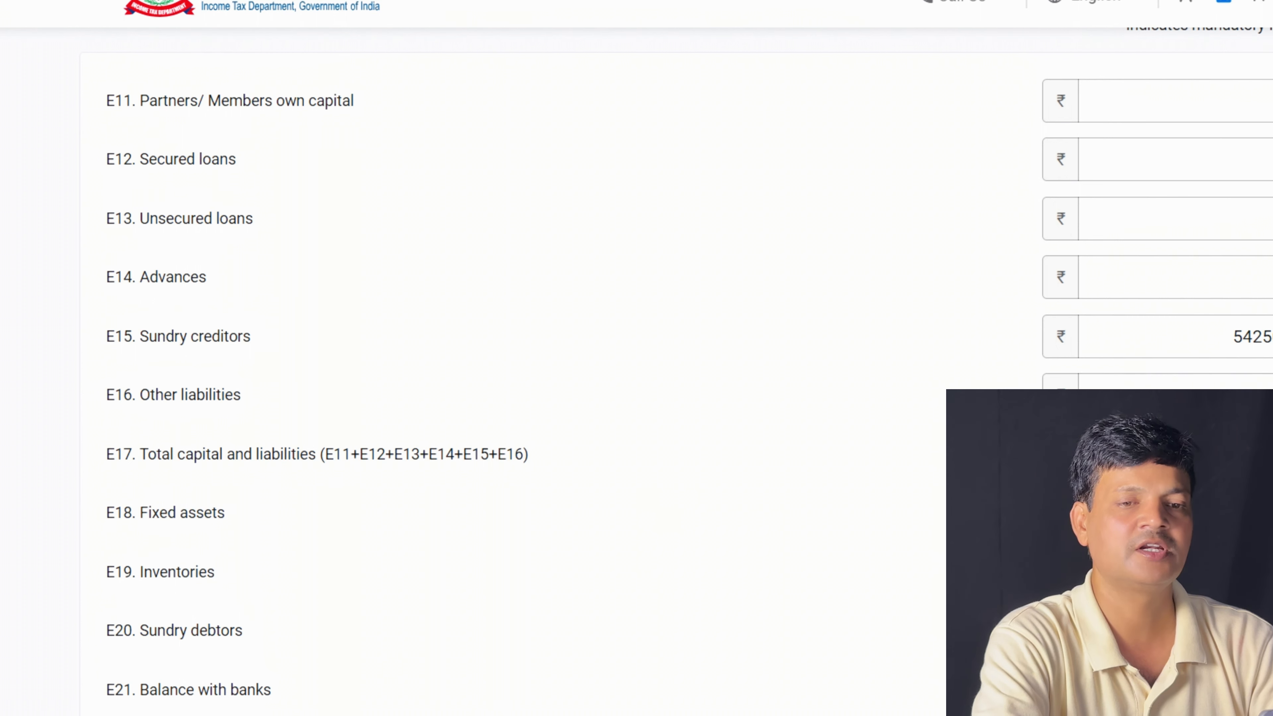
scroll(636, 374, "down", 3)
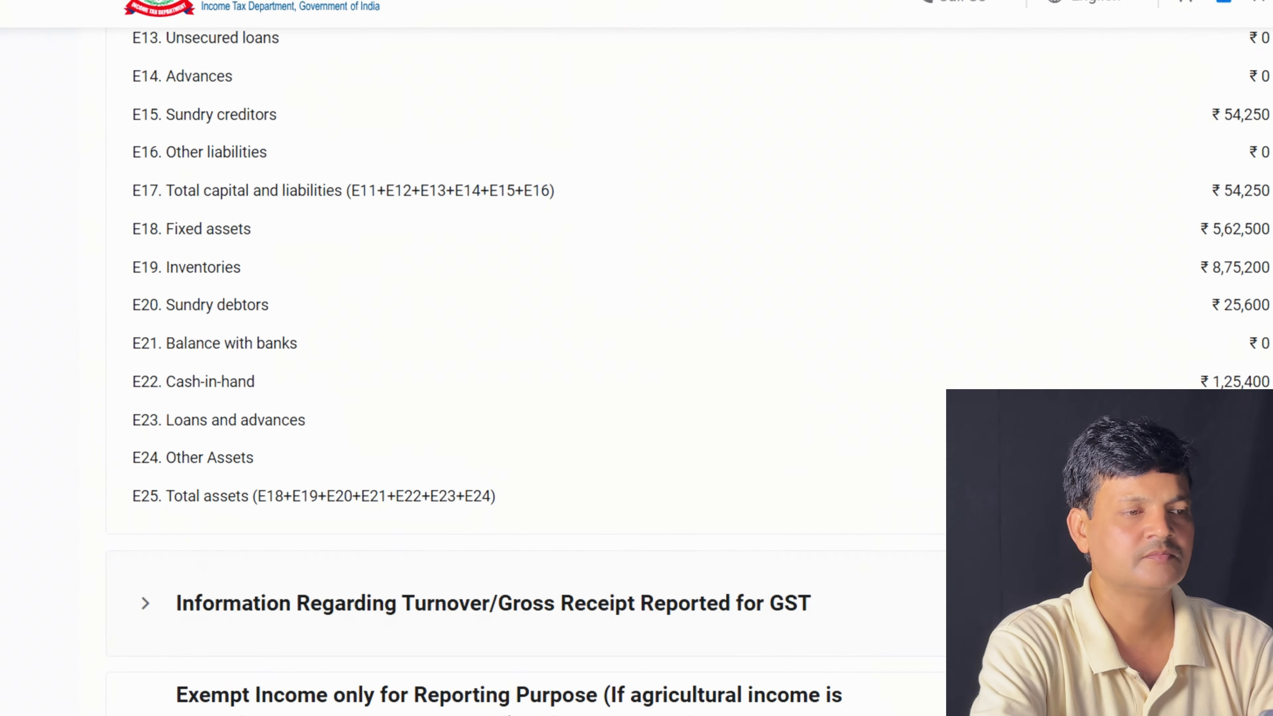
scroll(636, 358, "down", 15)
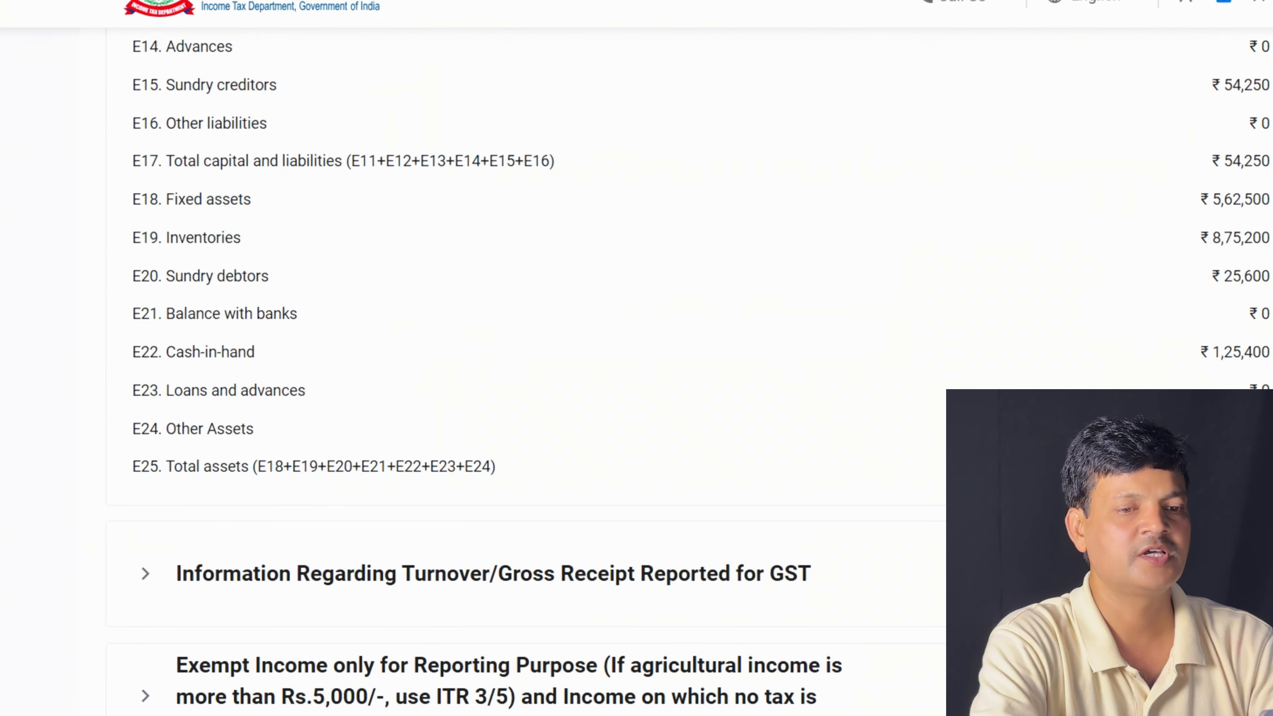
left_click(1253, 534)
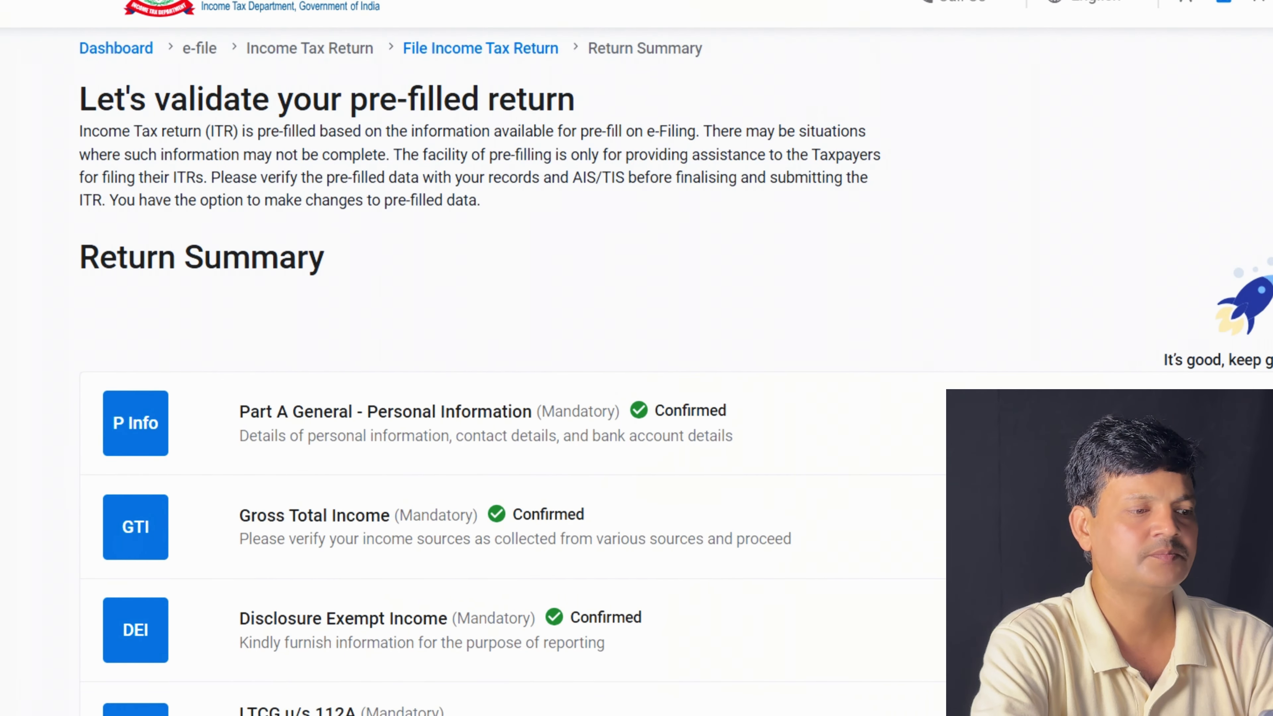
Open and confirm the LTCG u/s 112A section
scroll(676, 514, "down", 4)
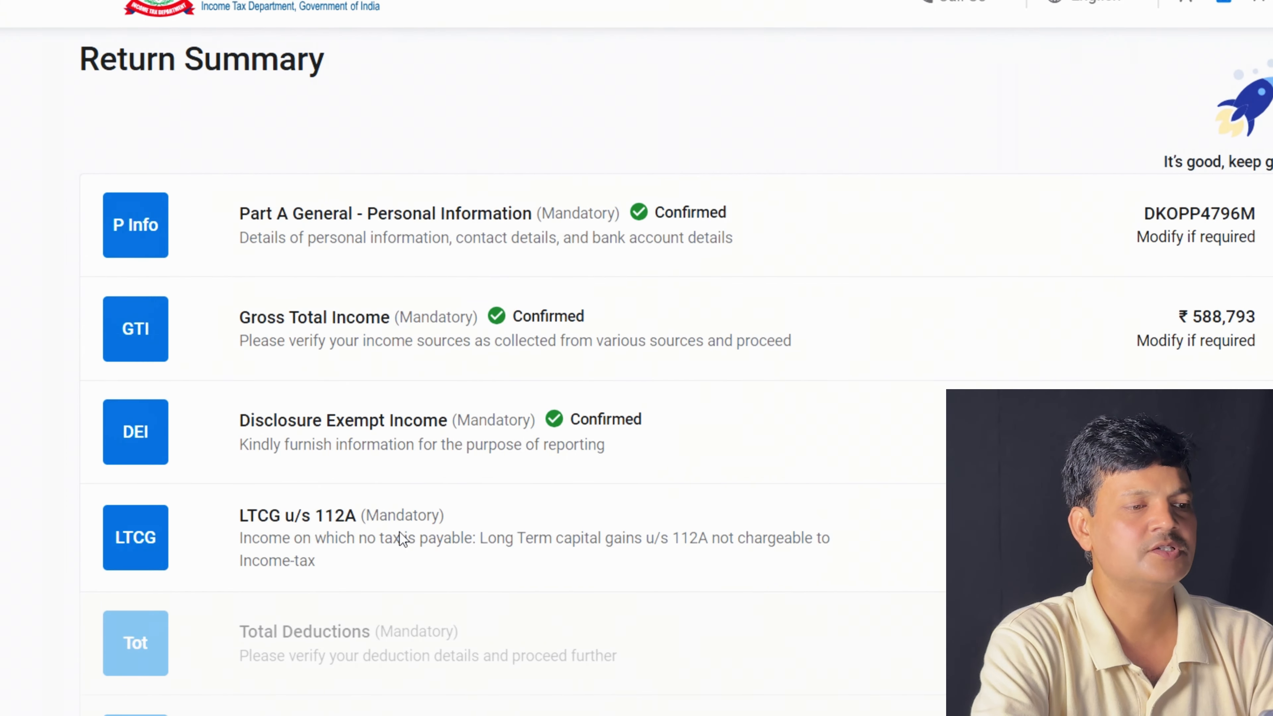
left_click(399, 533)
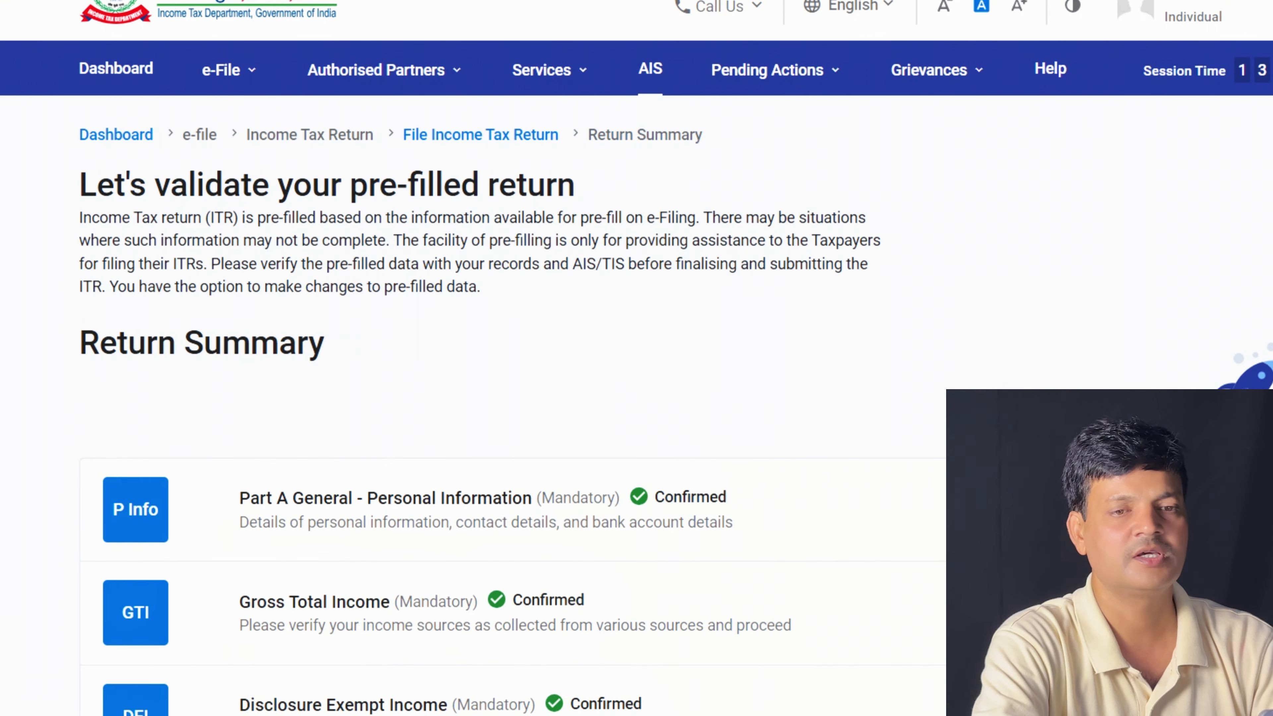
scroll(501, 351, "down", 5)
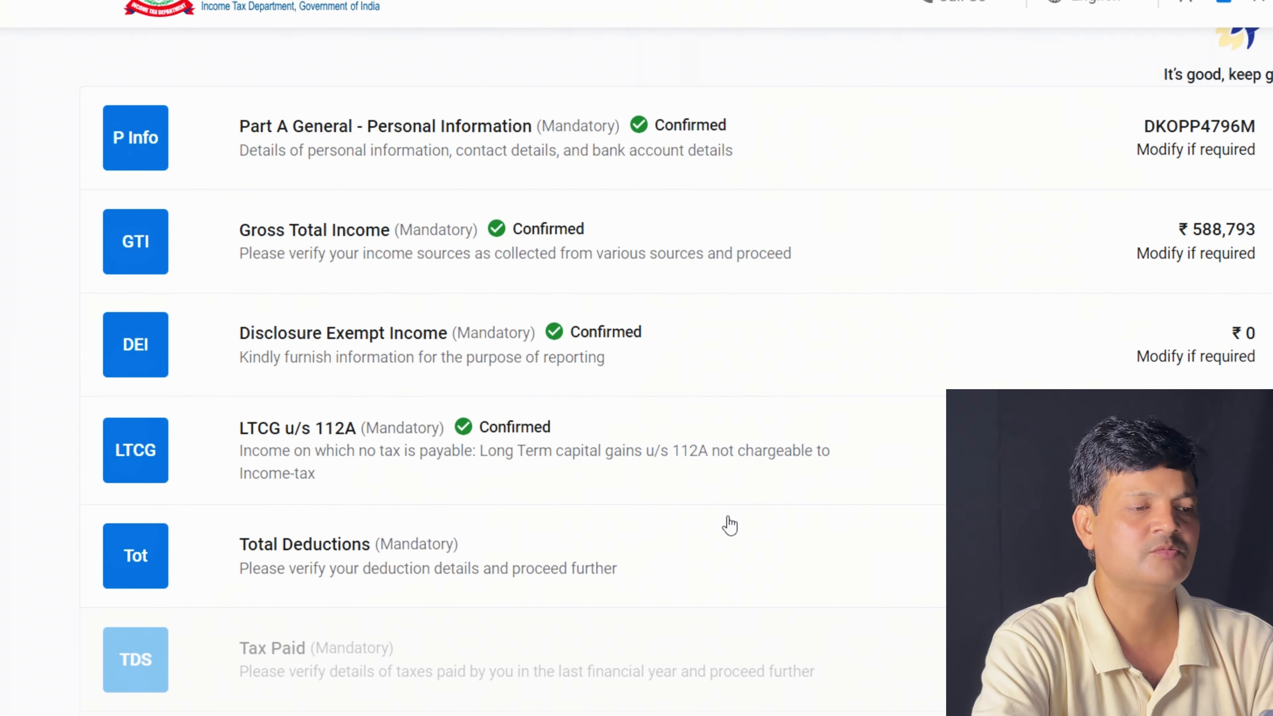
Review Total Deductions of ₹0 and confirm it
left_click(607, 565)
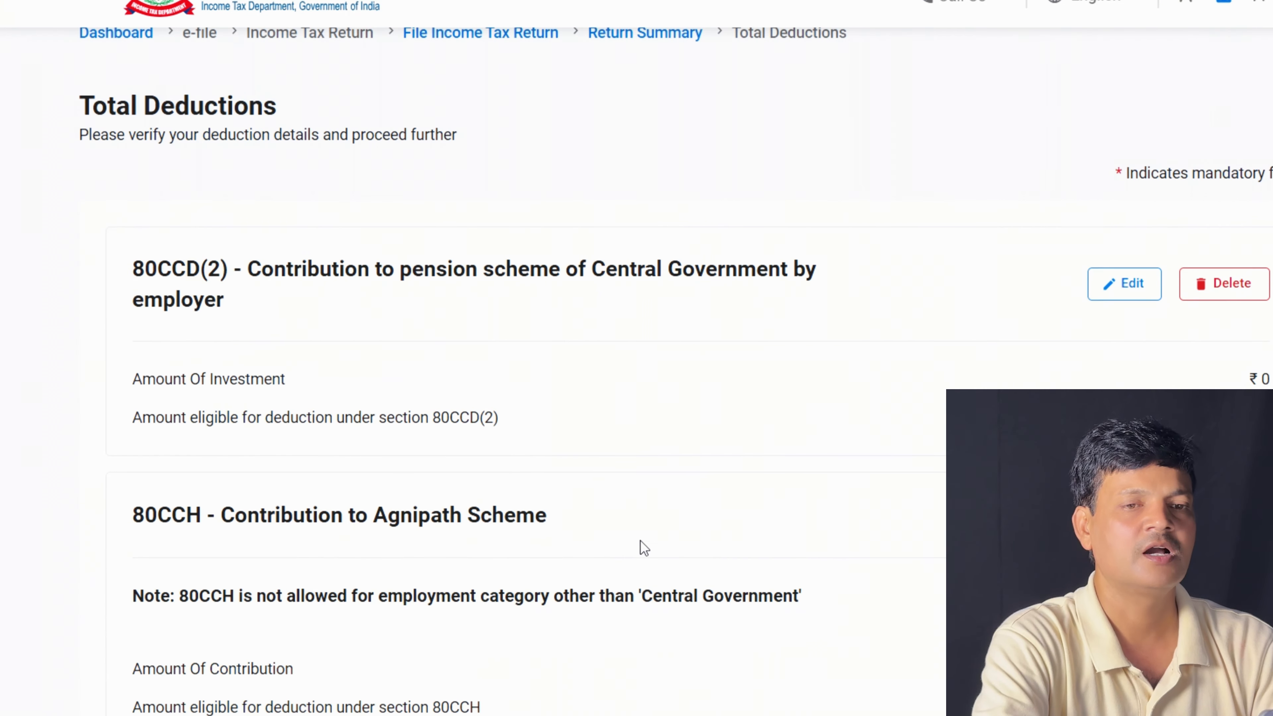
scroll(501, 351, "down", 2)
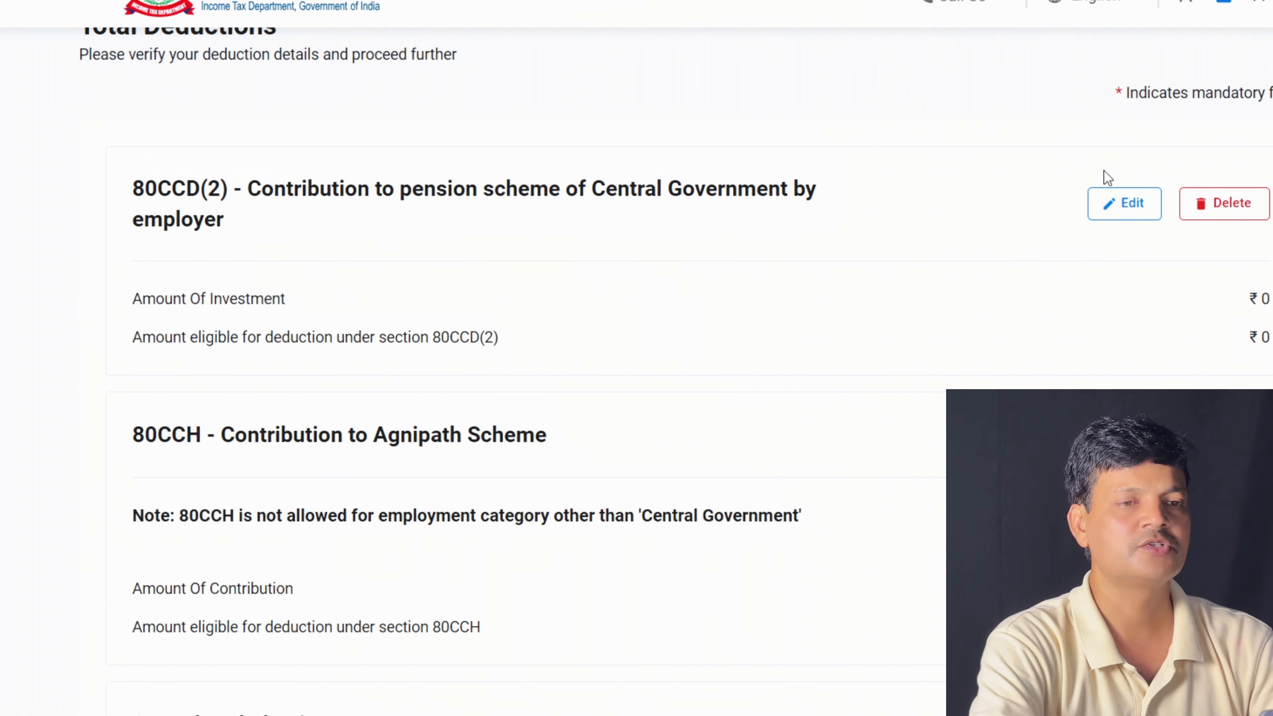
scroll(501, 351, "down", 10)
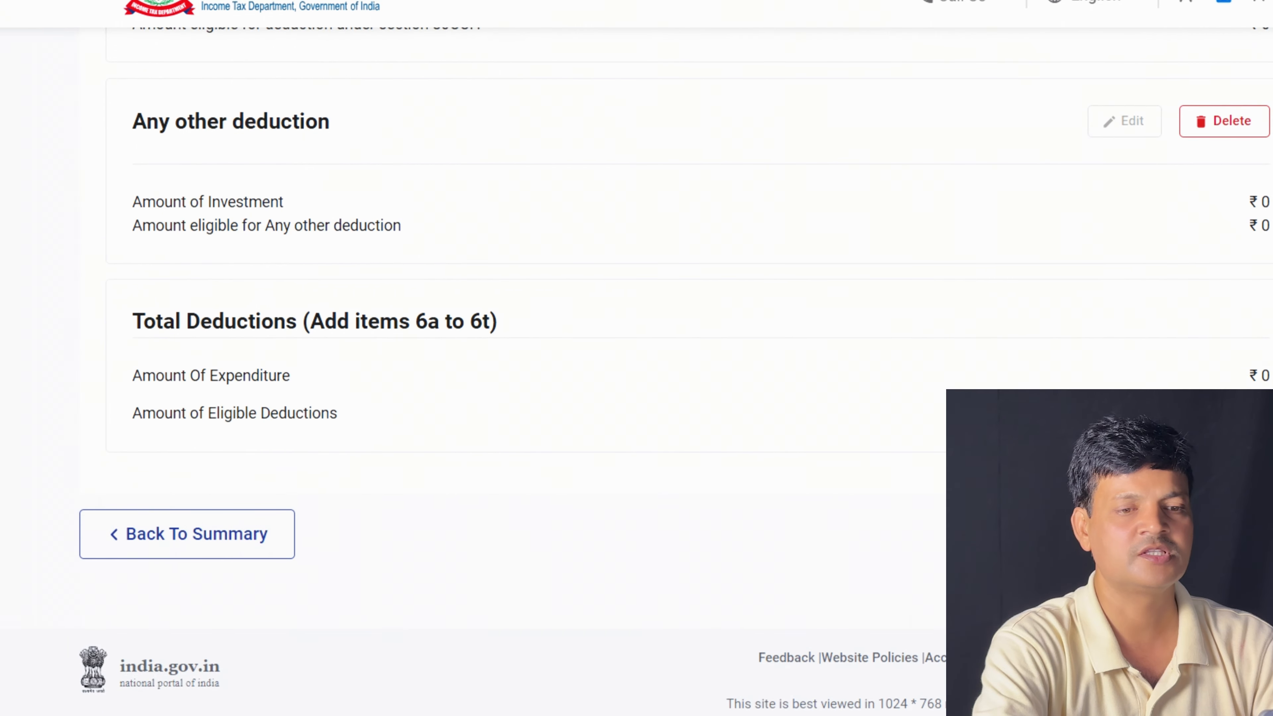
left_click(1248, 534)
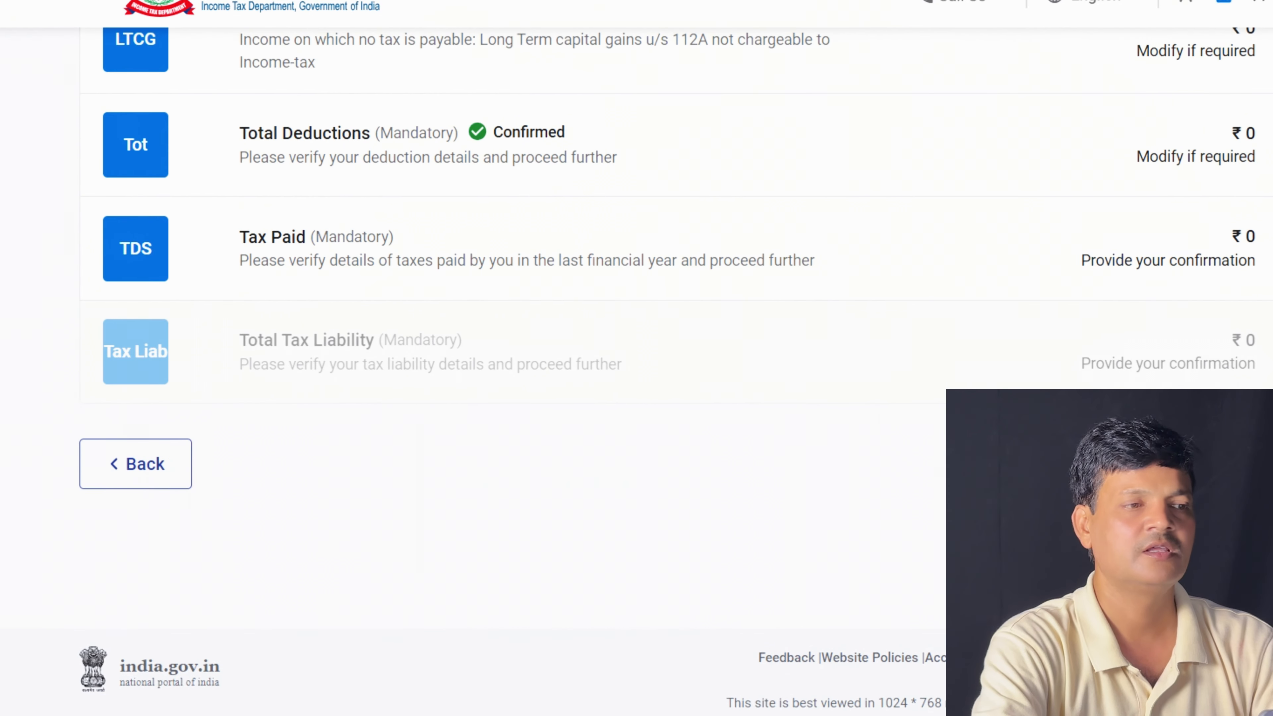
Review and confirm the Tax Paid schedule
left_click(540, 253)
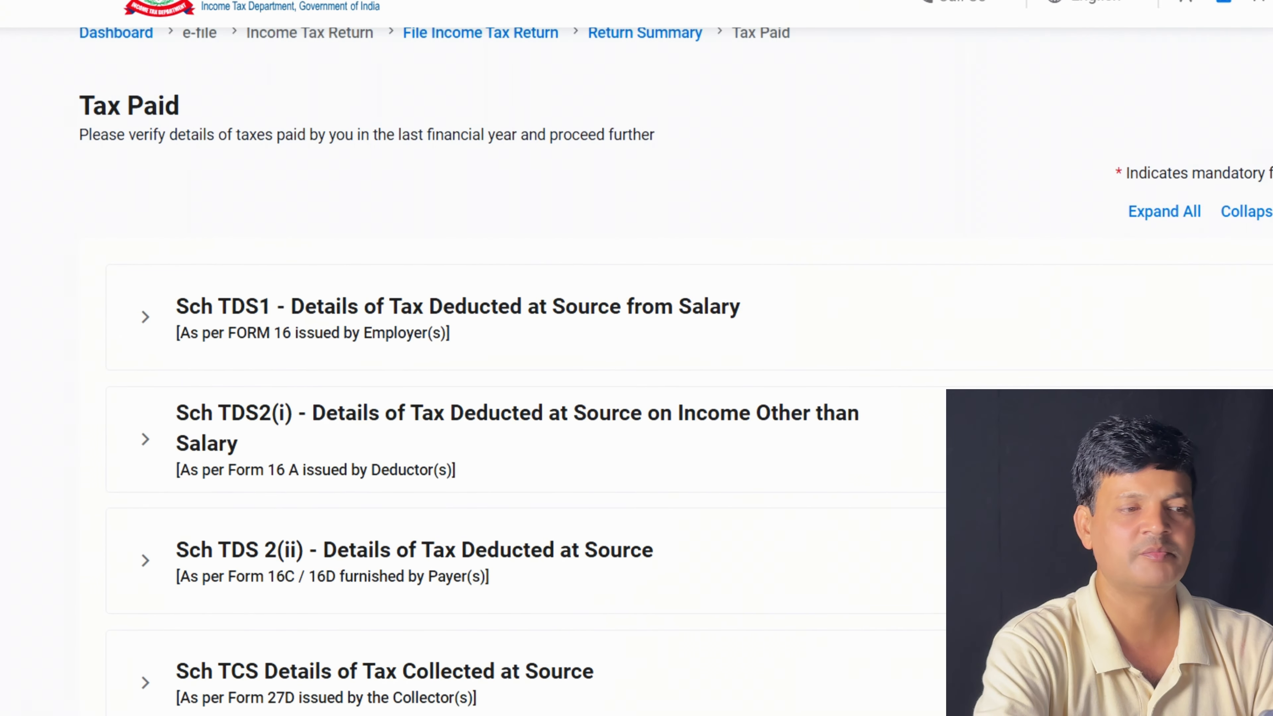
scroll(637, 351, "down", 5)
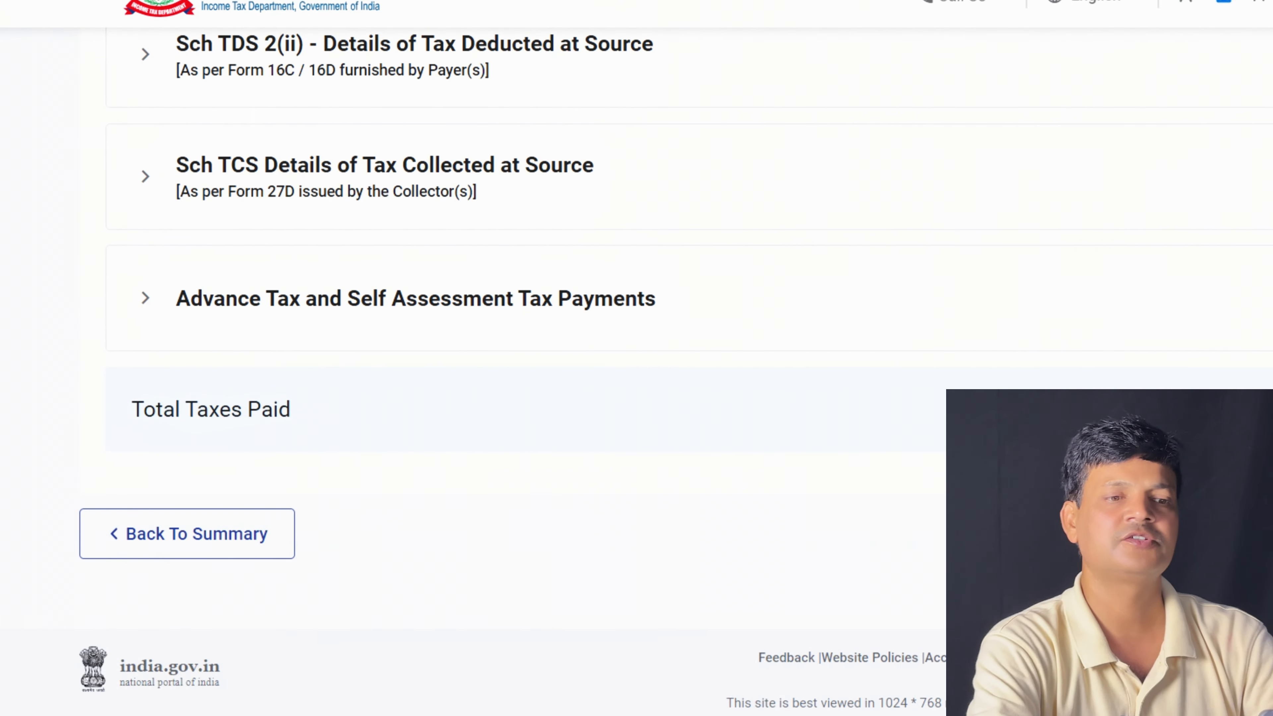
left_click(1228, 533)
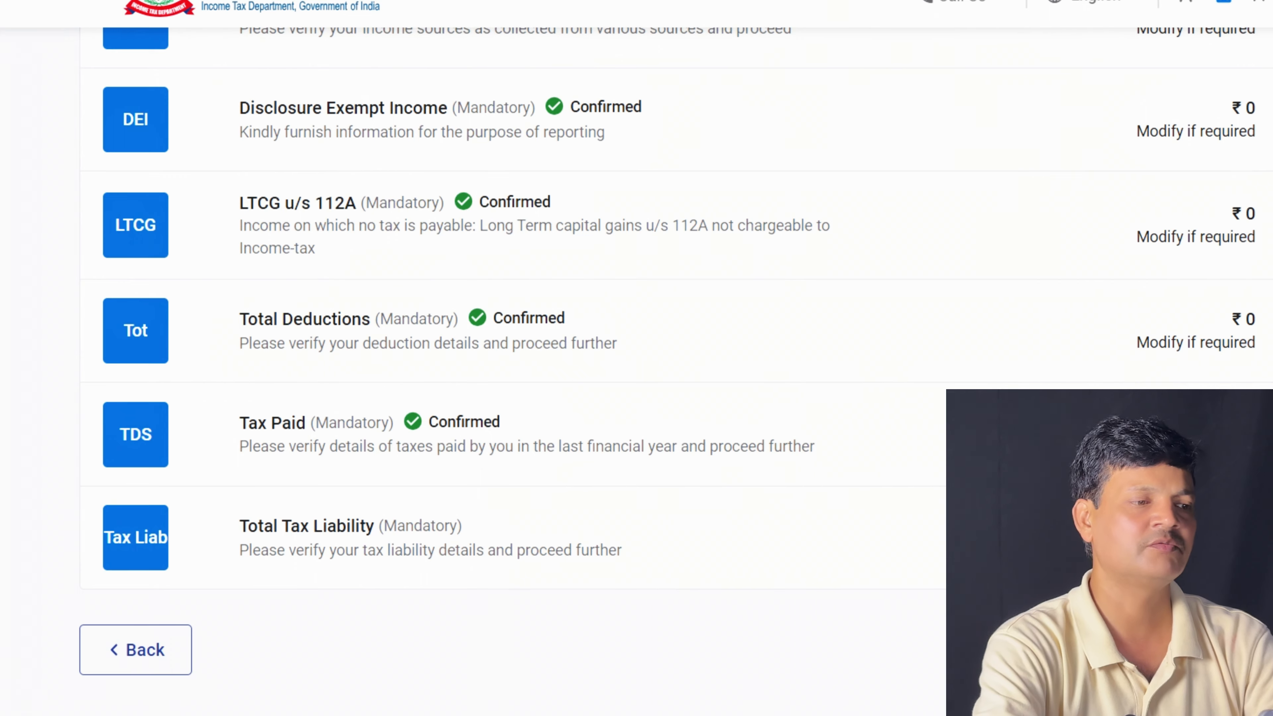
Review and confirm the Total Tax Liability schedule of ₹0
scroll(701, 502, "down", 2)
left_click(639, 461)
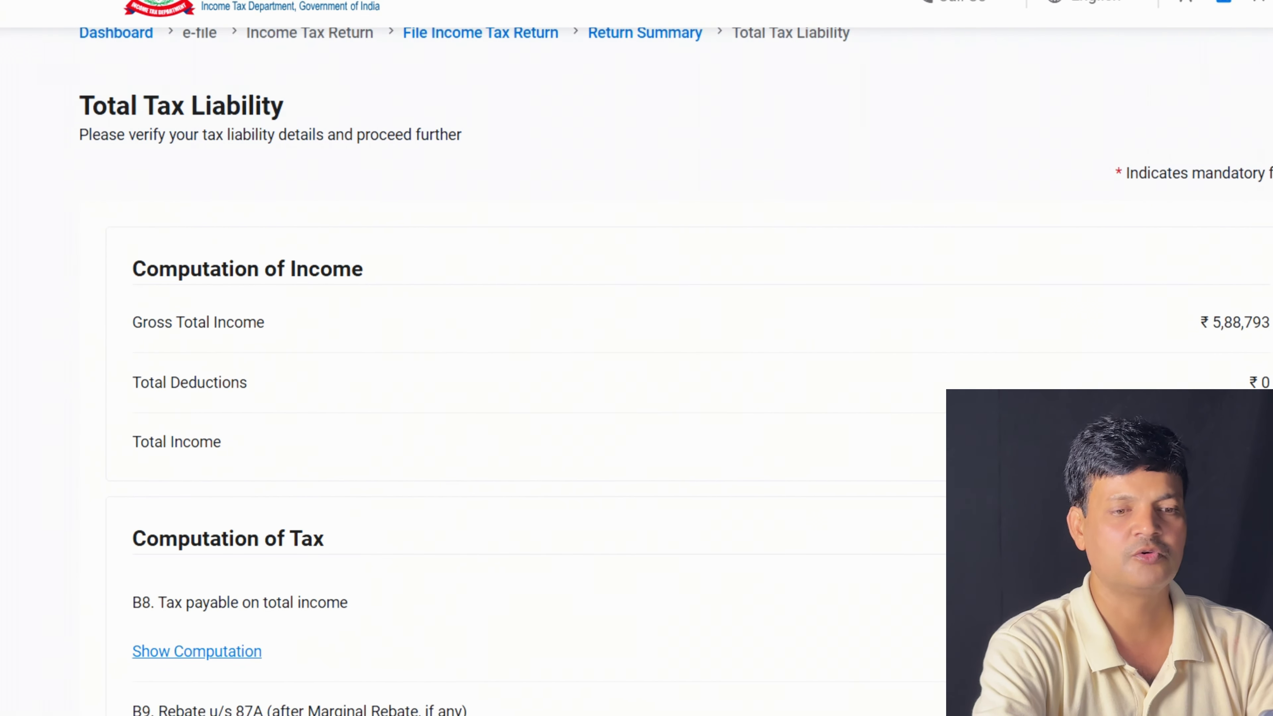
scroll(636, 381, "down", 5)
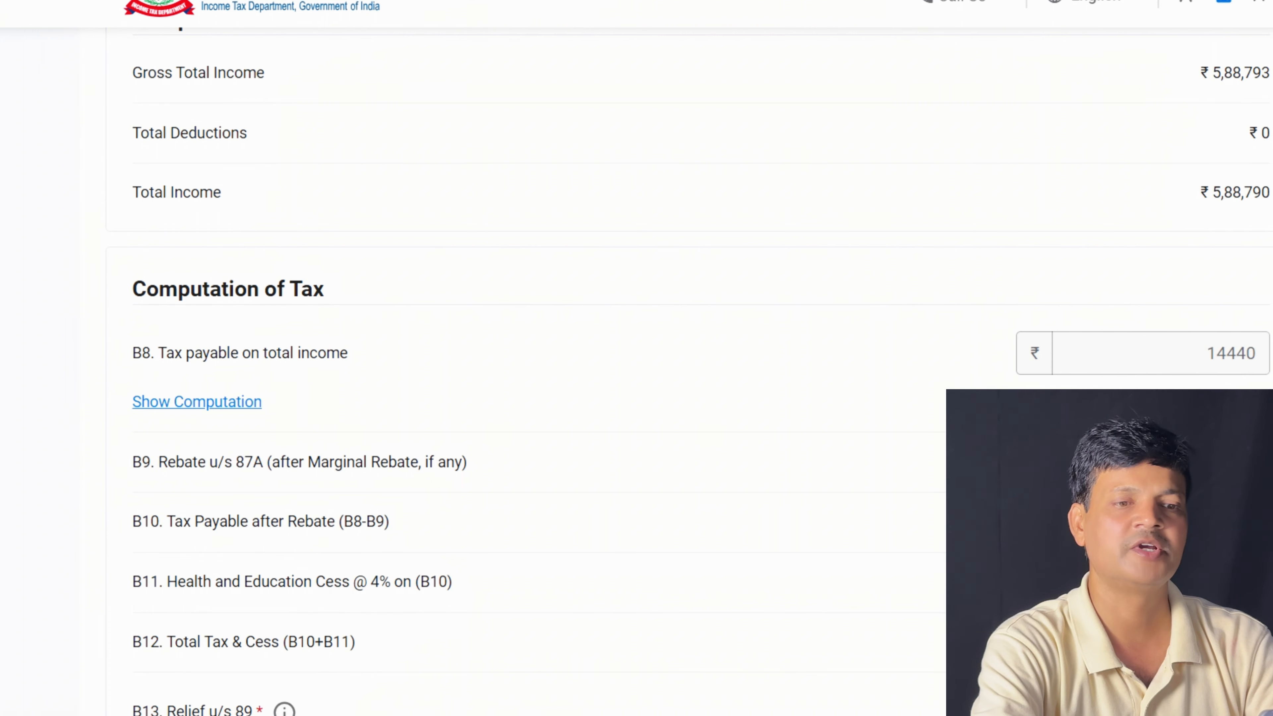
scroll(502, 351, "down", 15)
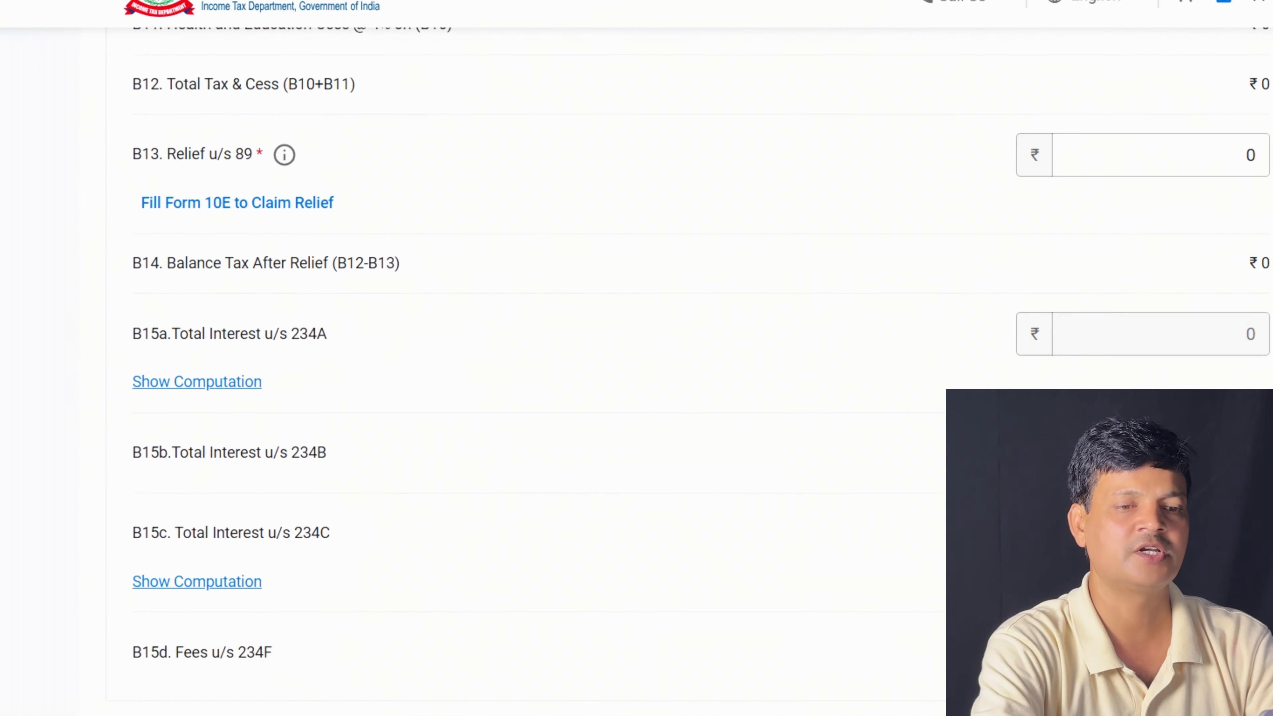
scroll(502, 351, "down", 3)
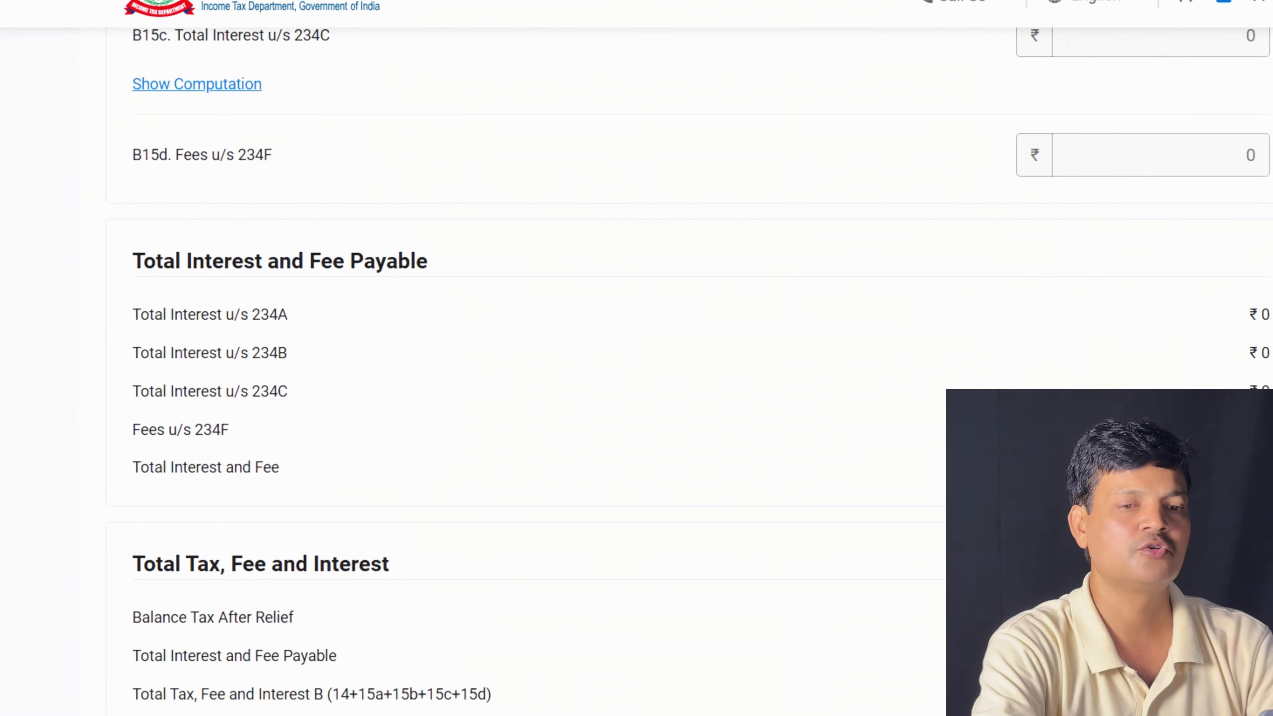
scroll(502, 351, "down", 3)
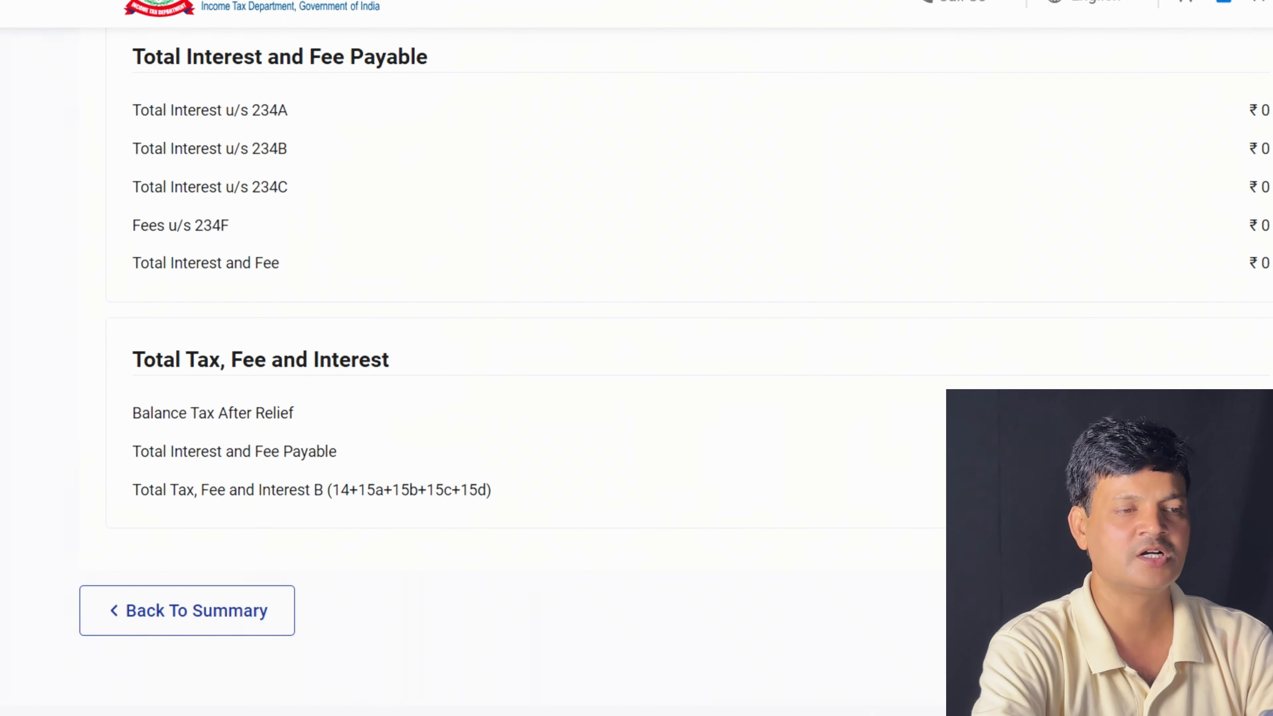
left_click(1243, 610)
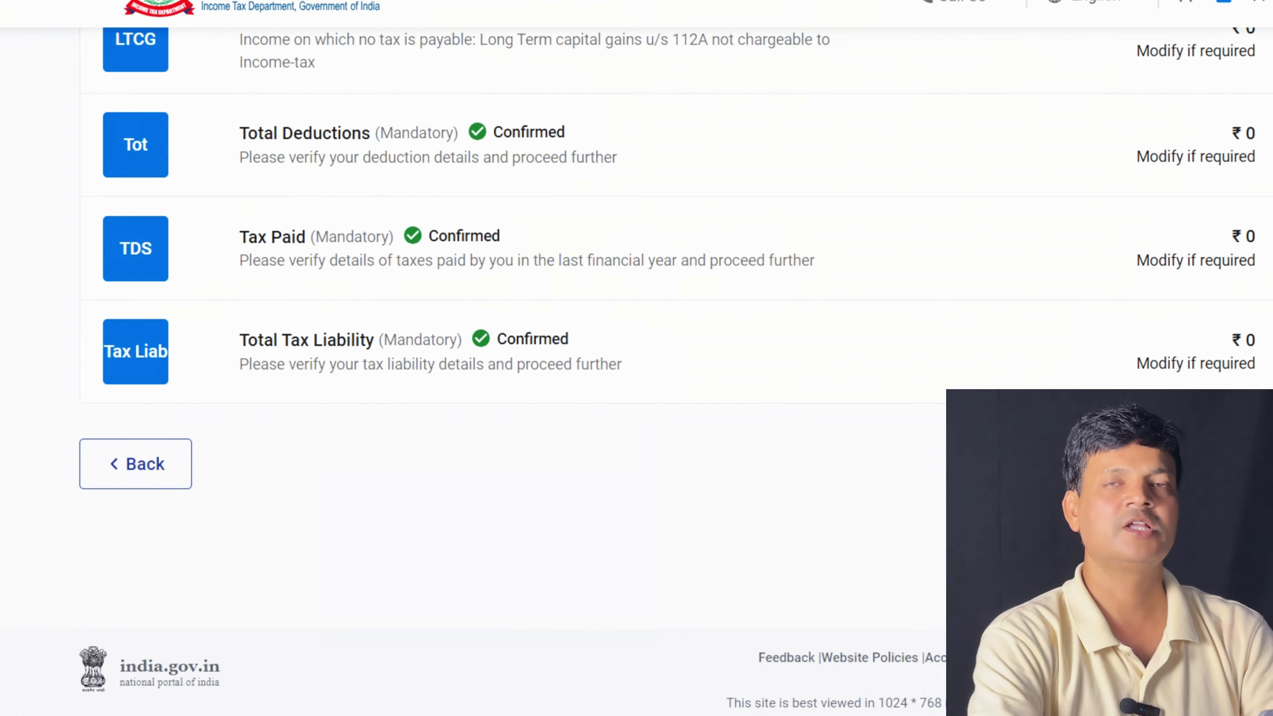
Proceed to the tax summary details and review the ₹0 tax, fee and interest due
left_click(1243, 463)
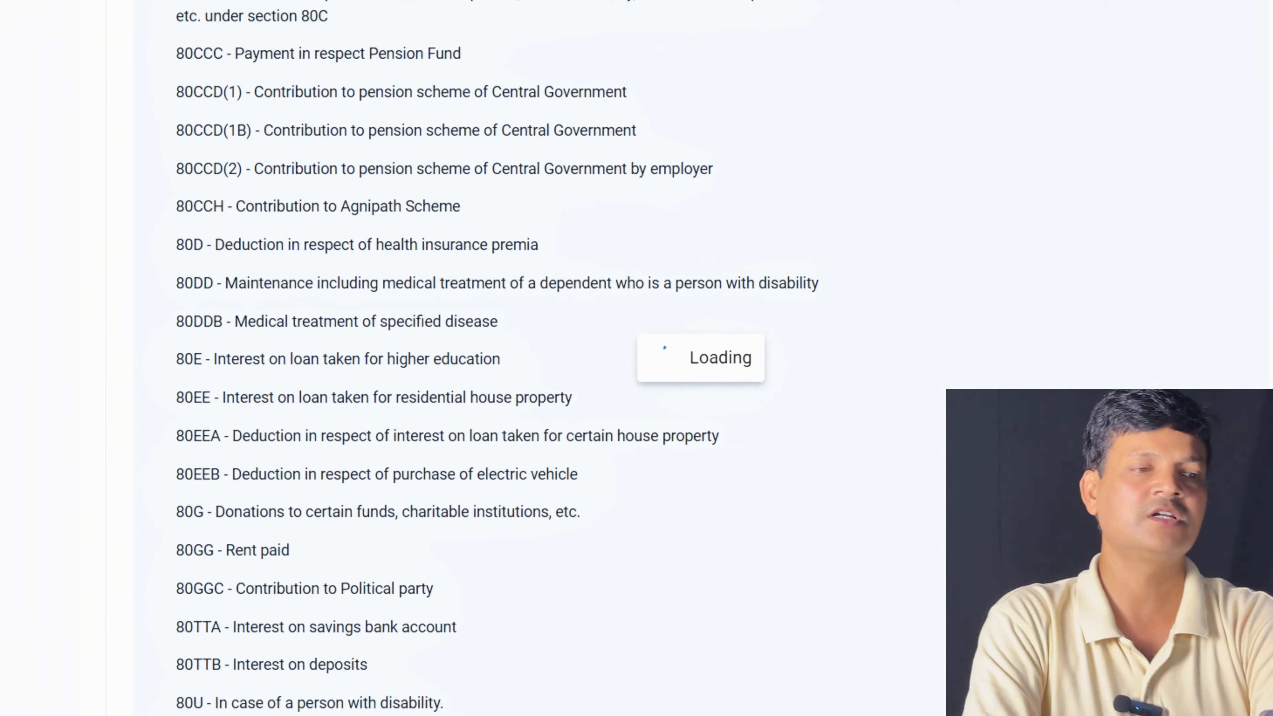
scroll(637, 358, "up", 9)
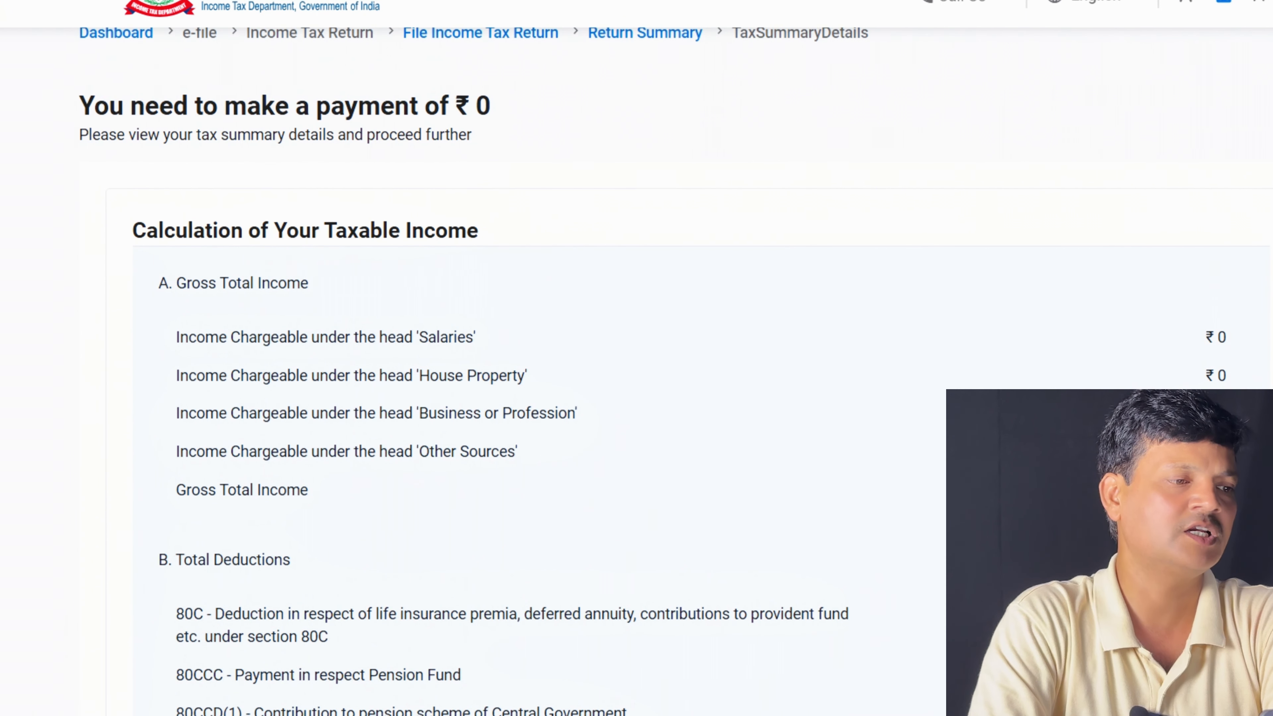
scroll(636, 358, "down", 20)
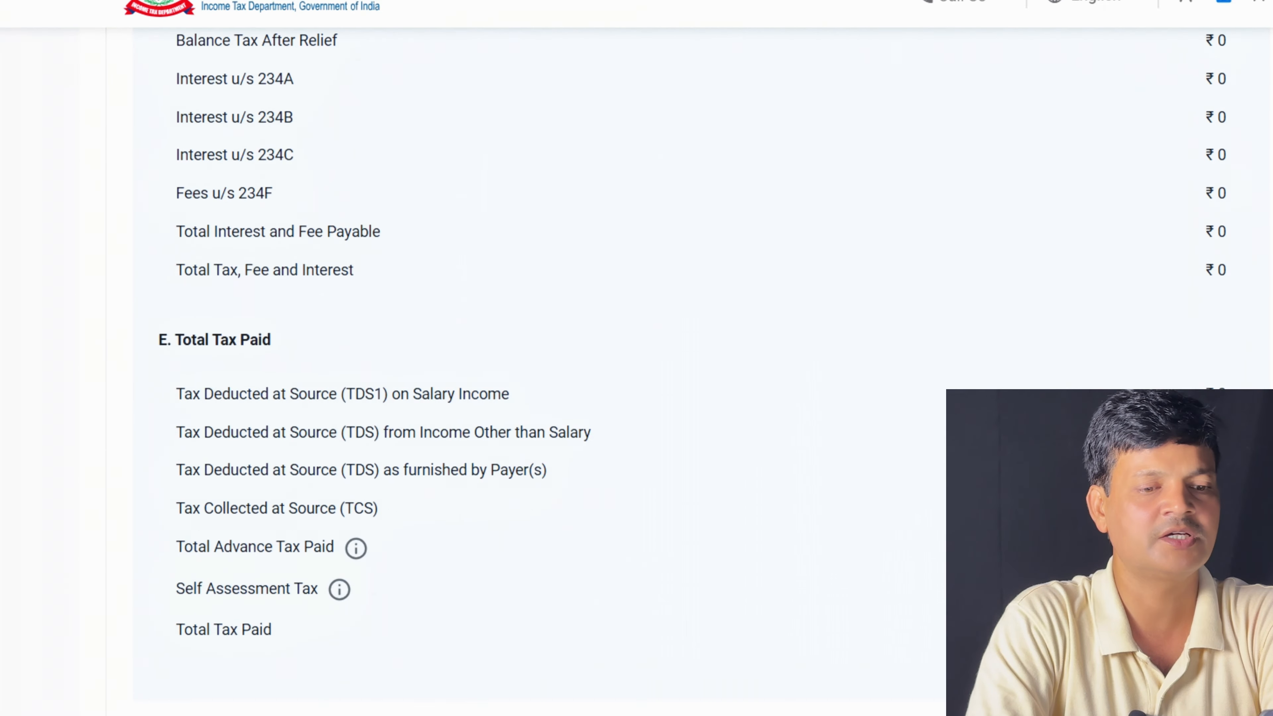
scroll(637, 359, "down", 10)
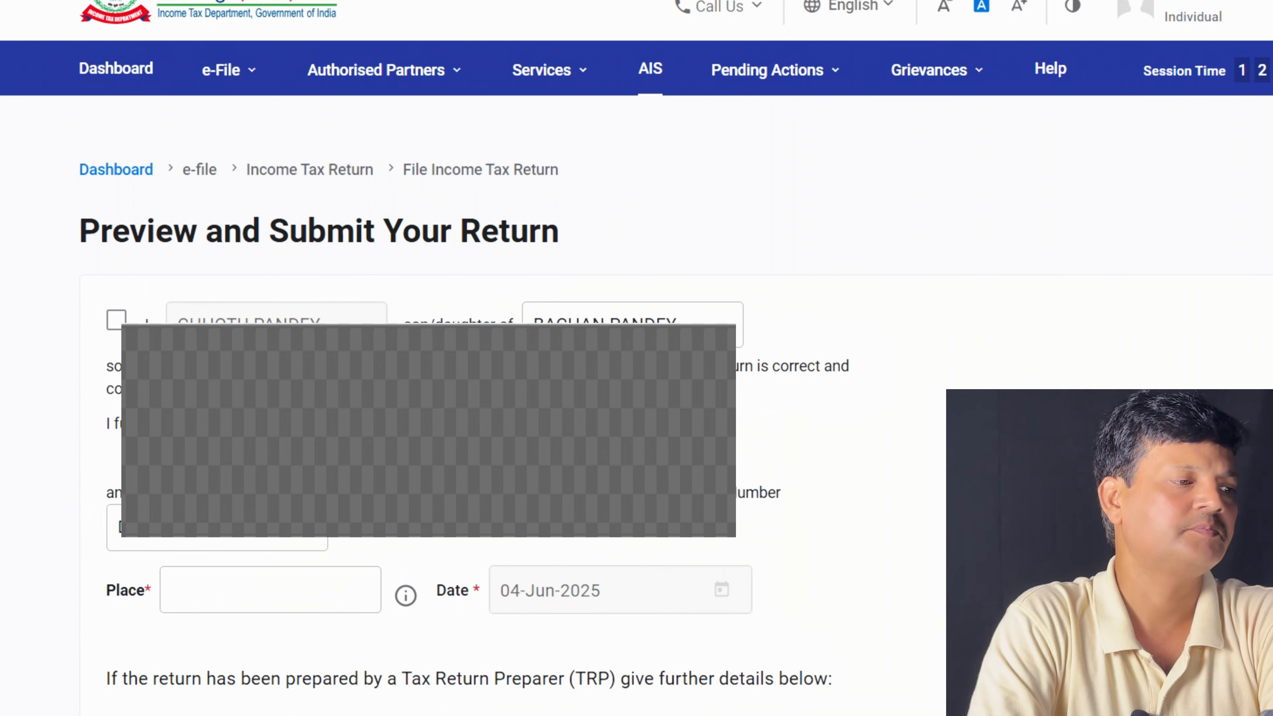
Accept the return declaration and enter GAYA as the place of filing
left_click(116, 321)
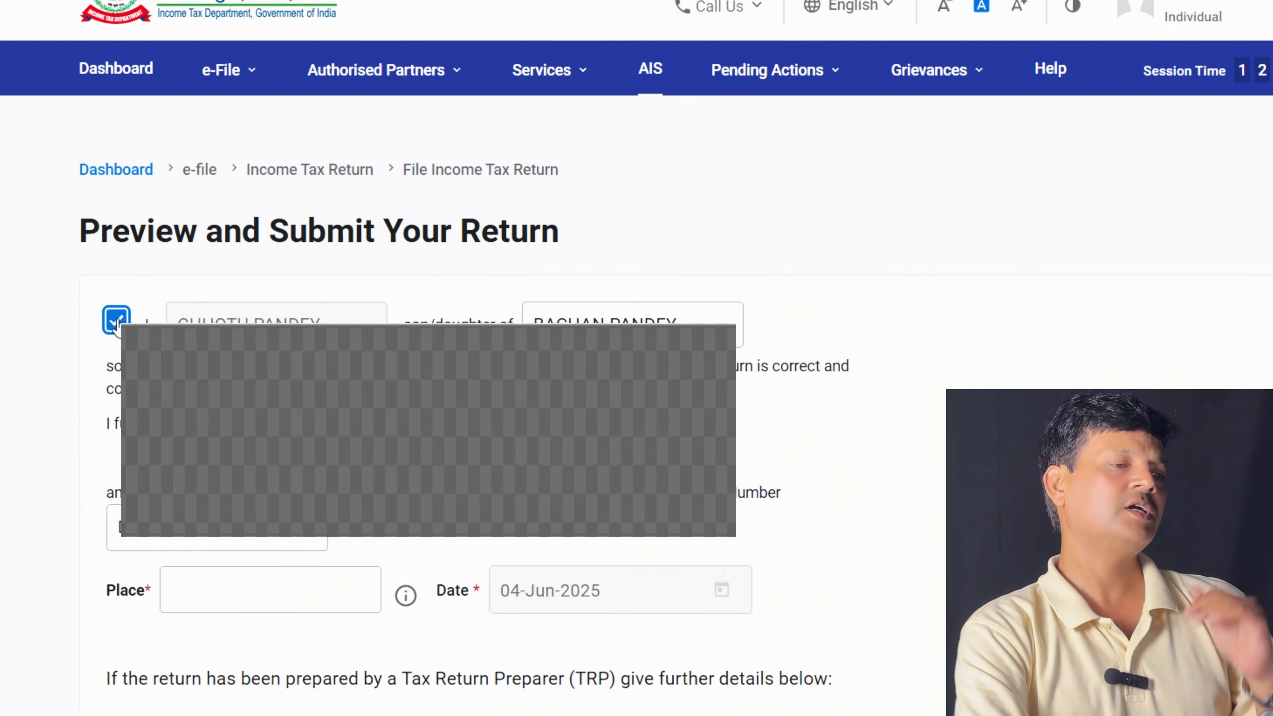
left_click(275, 589)
type("GAYA")
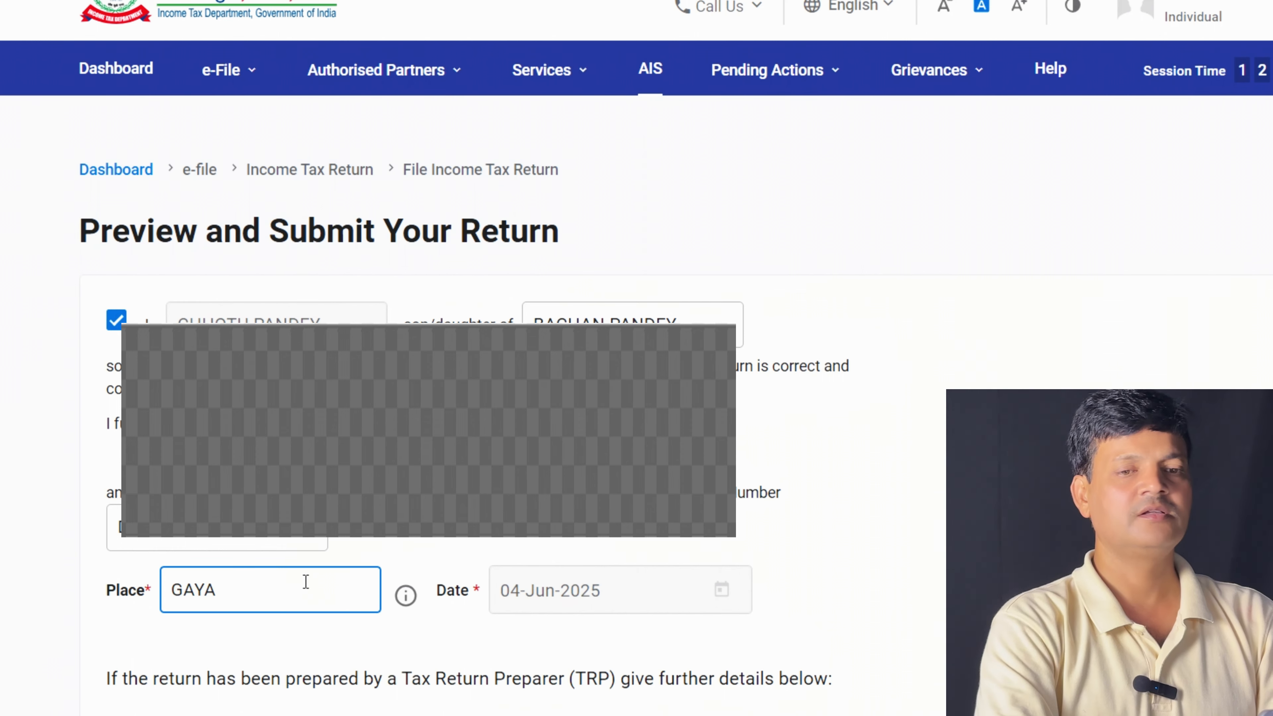
scroll(464, 401, "down", 5)
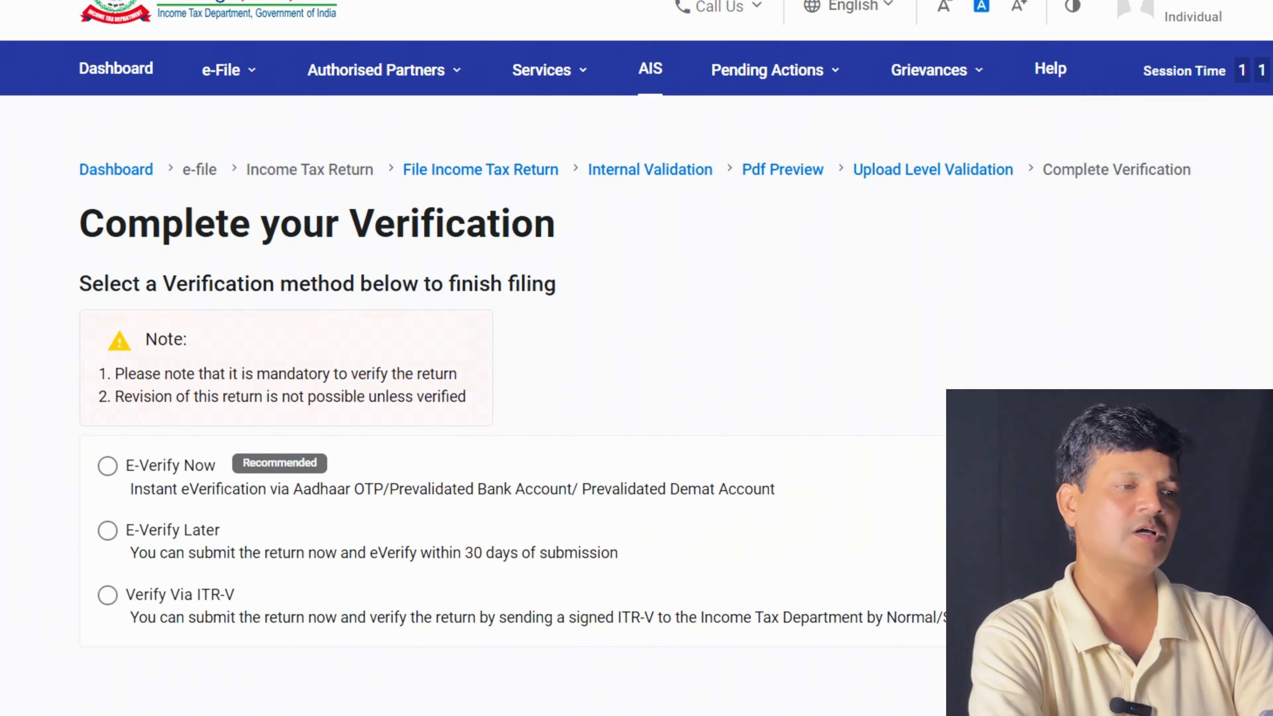
Choose to e-verify the return now using the Aadhaar-registered mobile OTP
left_click(107, 469)
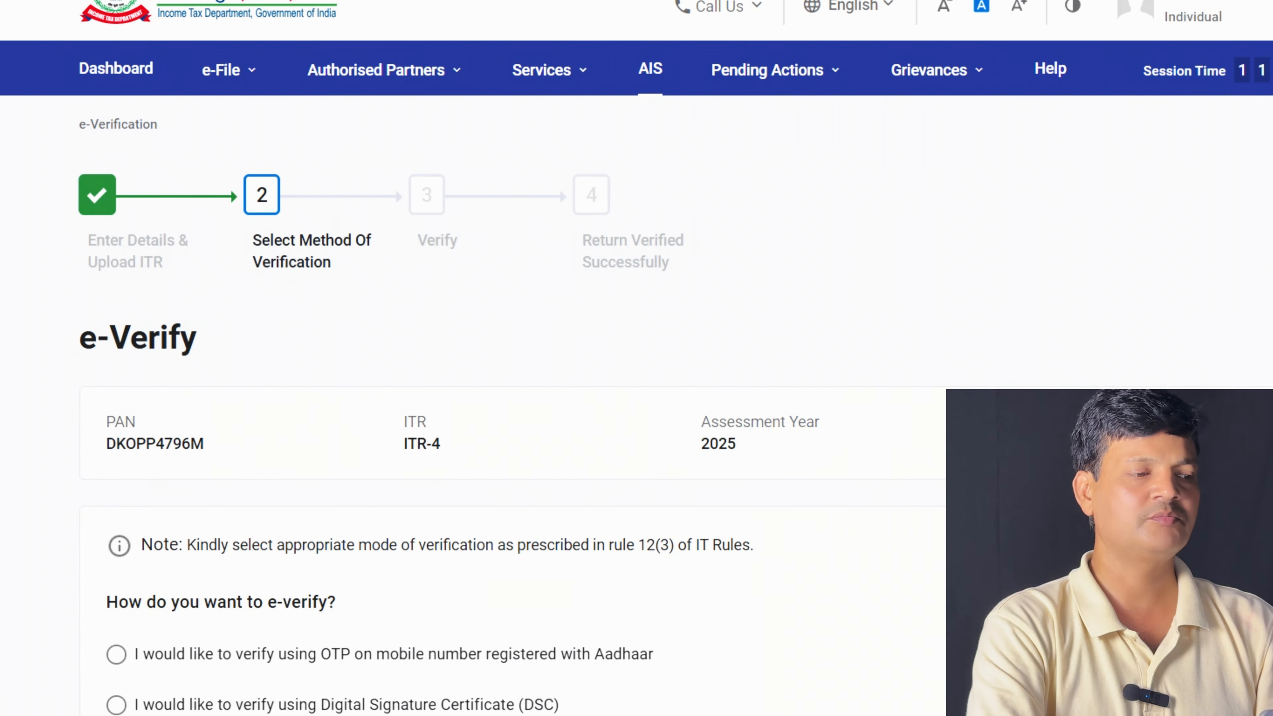
left_click(116, 654)
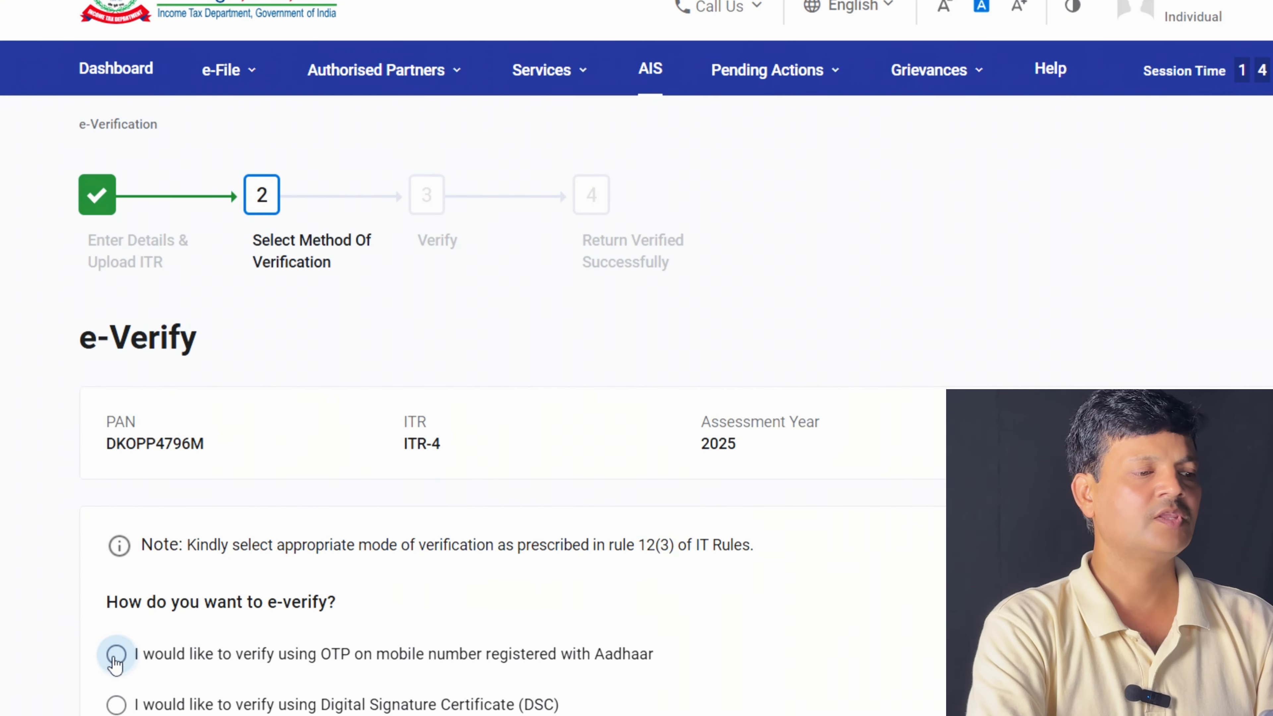
scroll(560, 392, "down", 5)
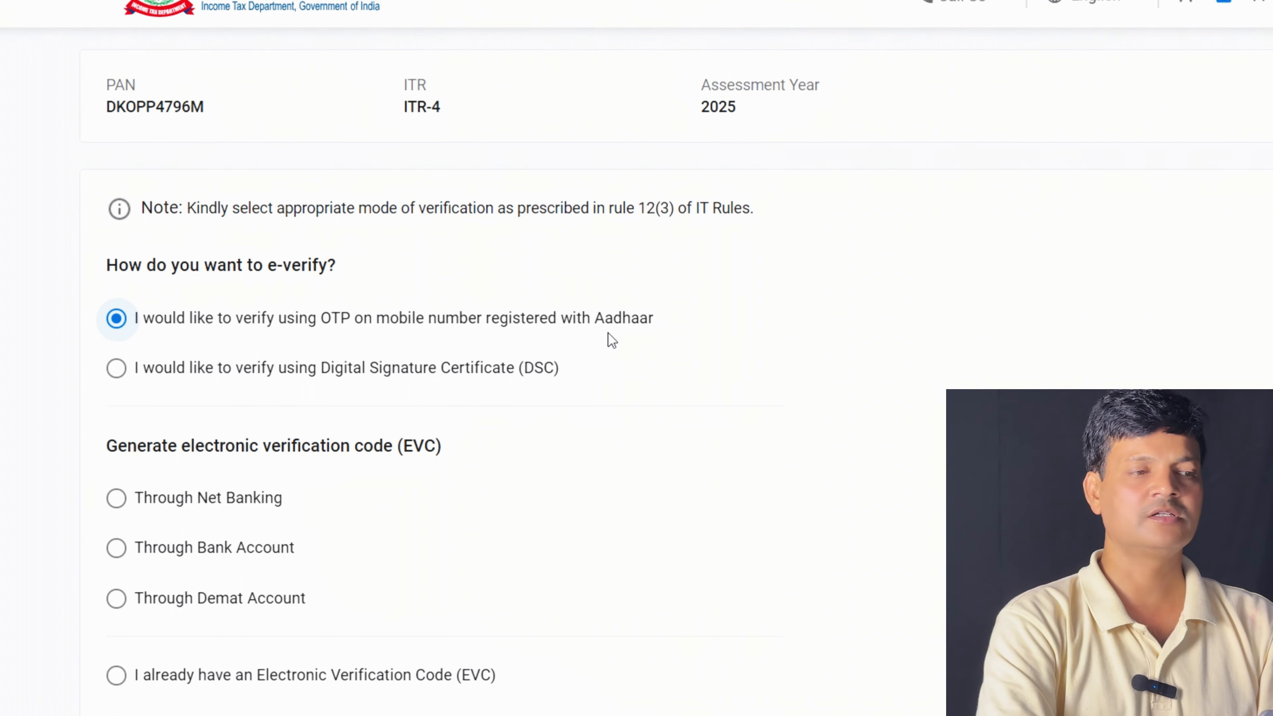
scroll(502, 351, "down", 5)
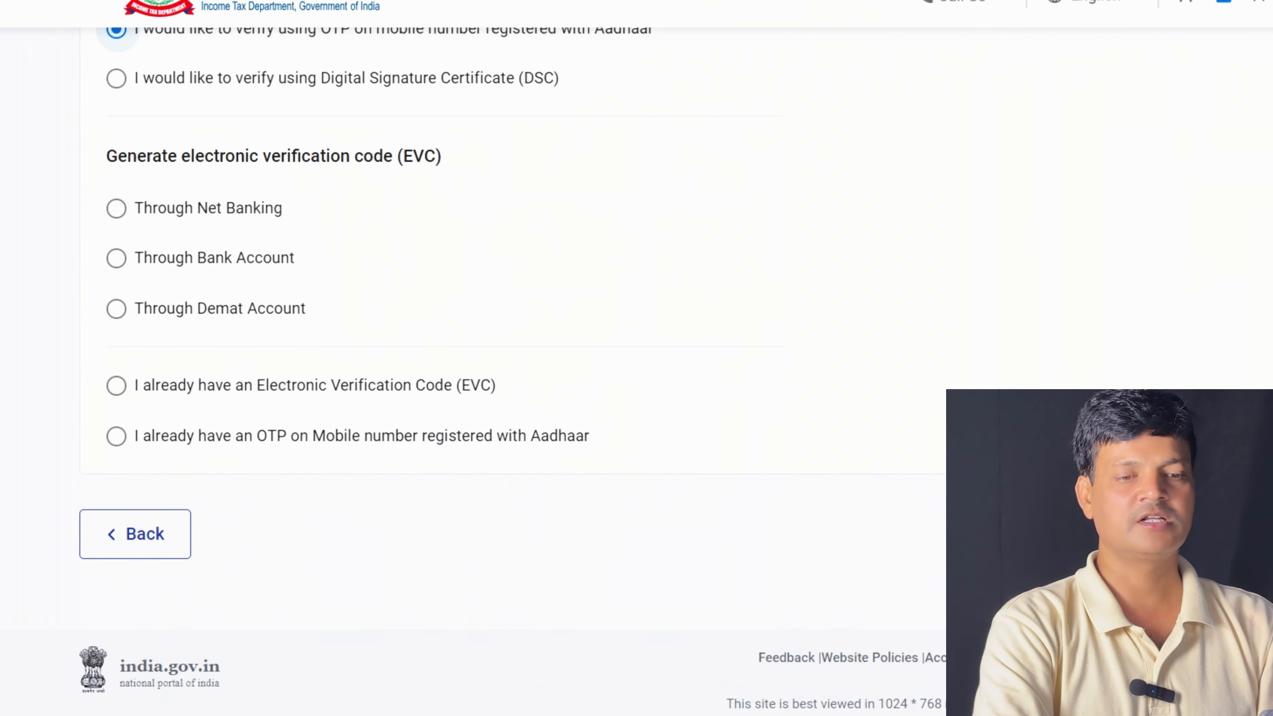
left_click(1238, 534)
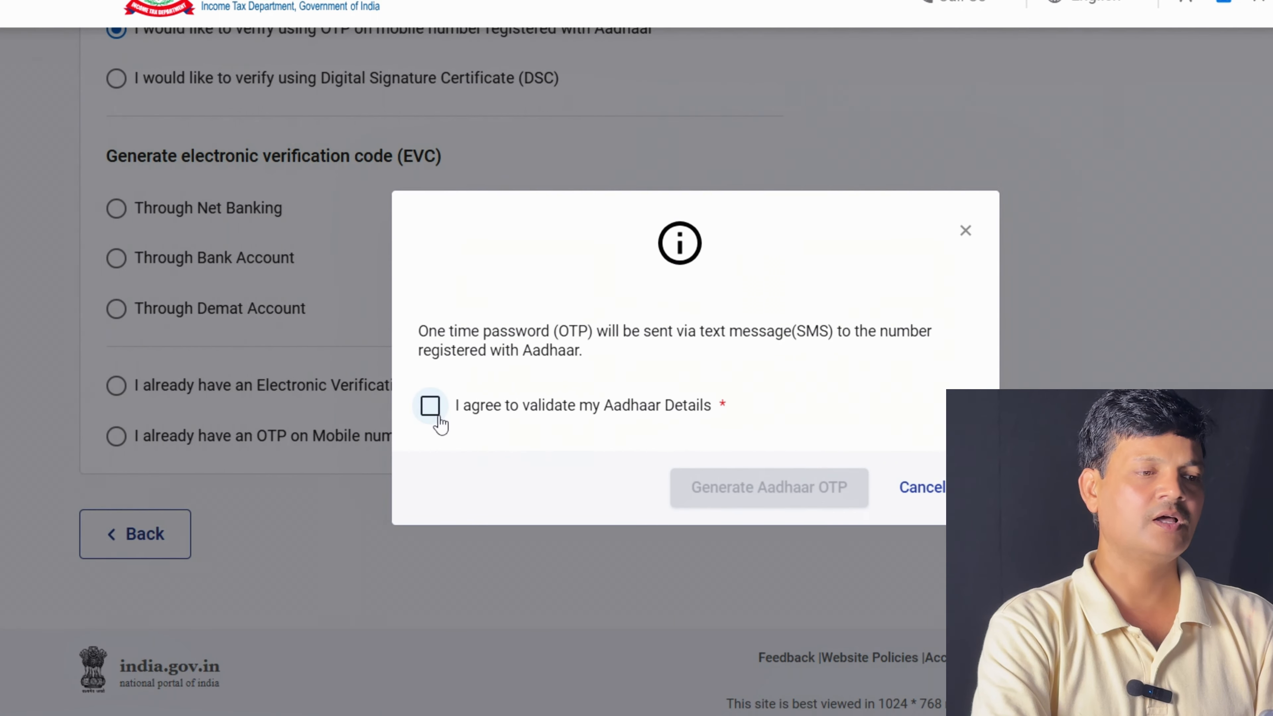
Agree to Aadhaar validation, generate the Aadhaar OTP, and validate the received code
left_click(430, 412)
left_click(739, 494)
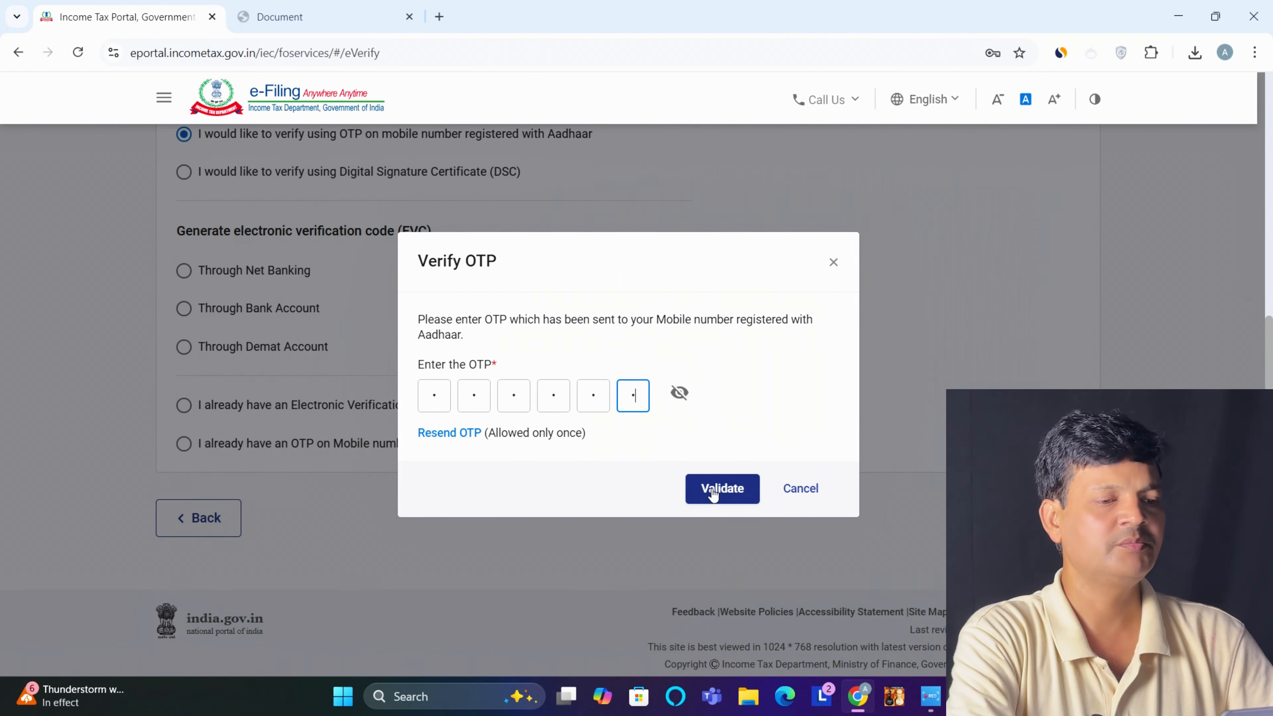
left_click(726, 493)
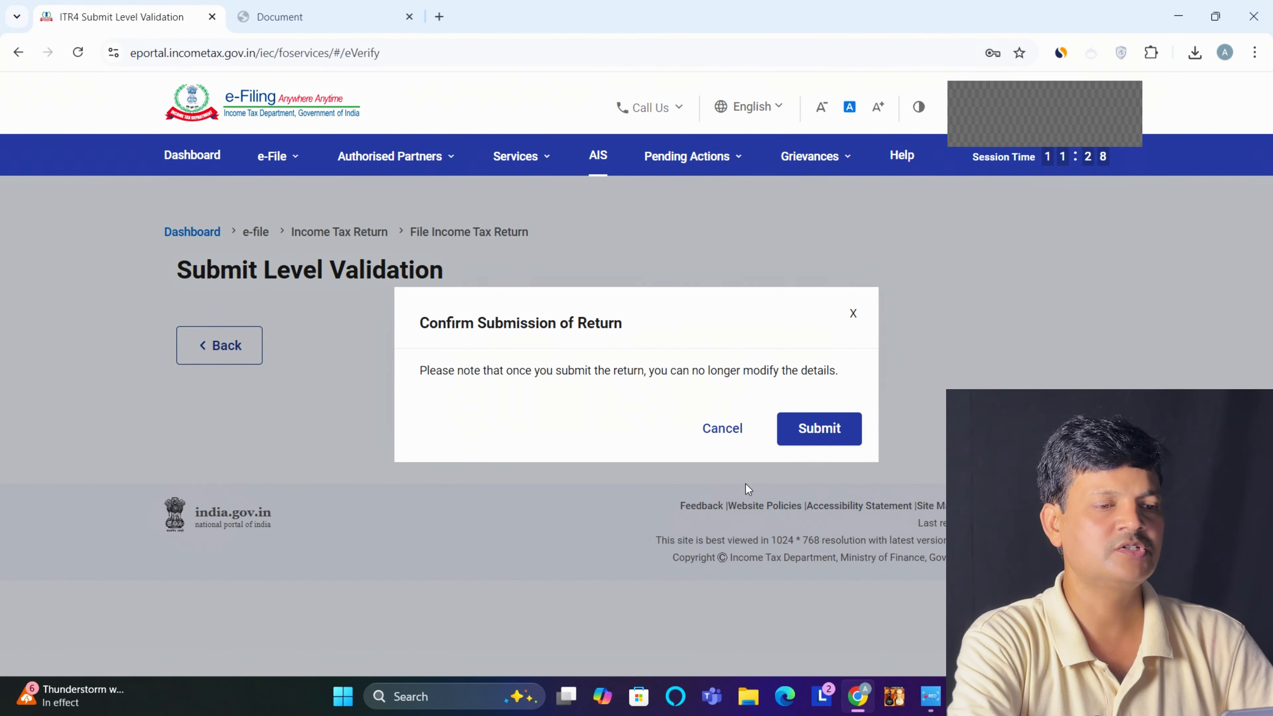
Confirm final submission of the ITR-4 return, then download and open its acknowledgement receipt PDF
left_click(819, 428)
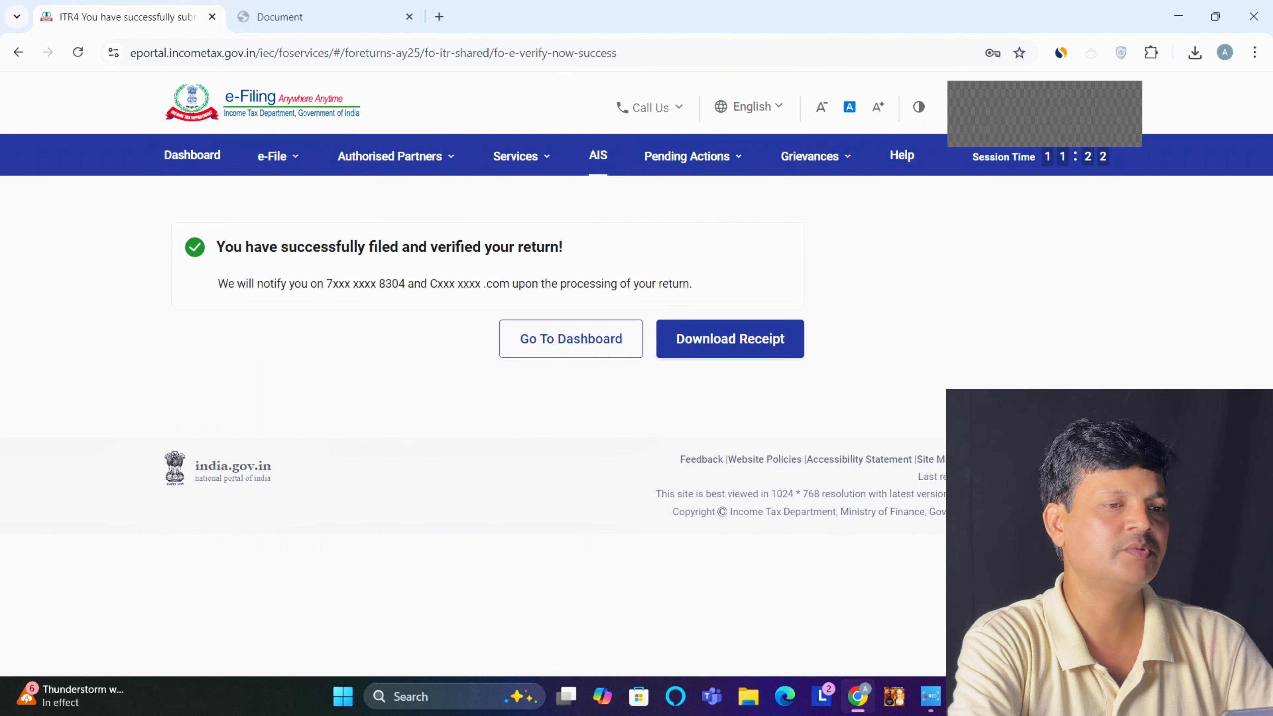
left_click(717, 338)
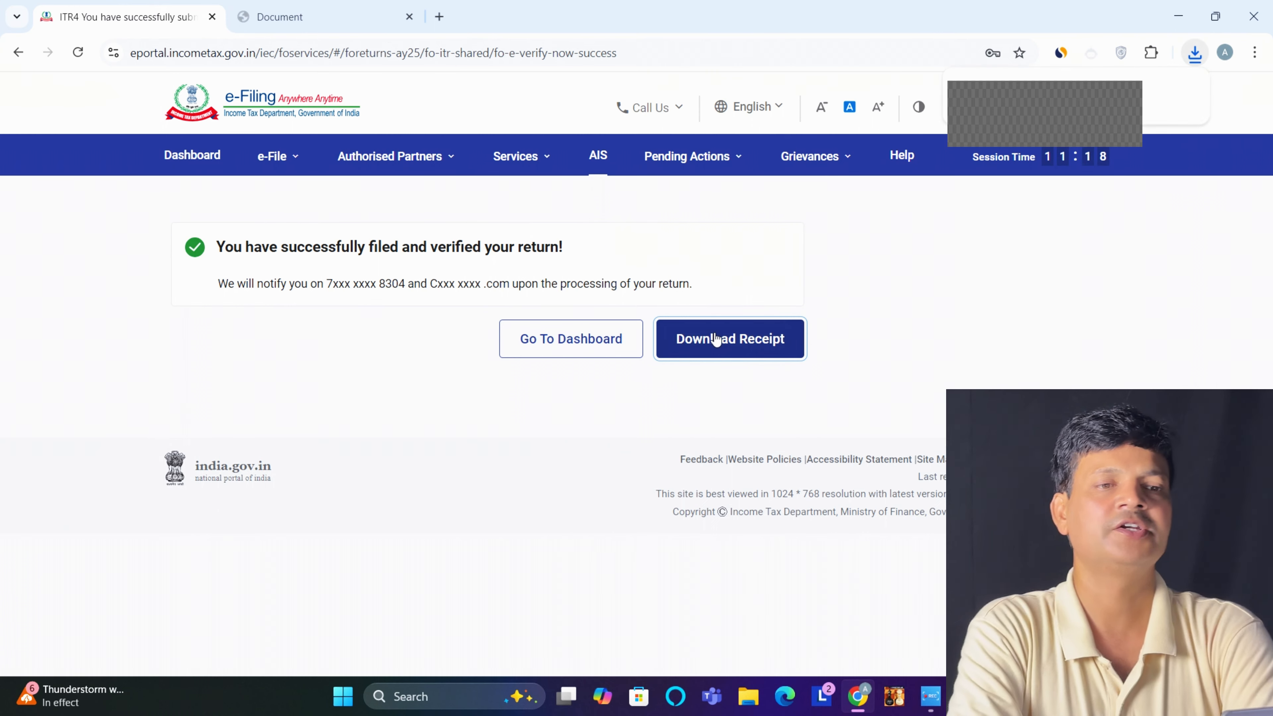
left_click(1044, 159)
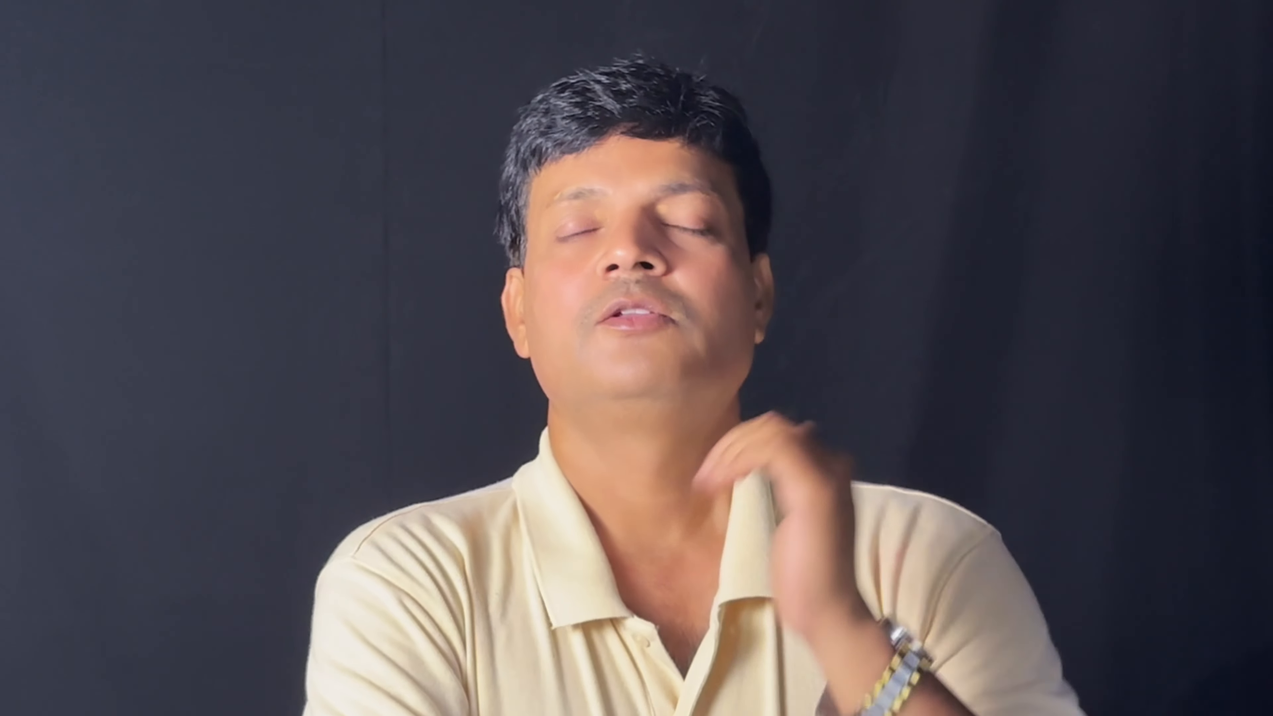